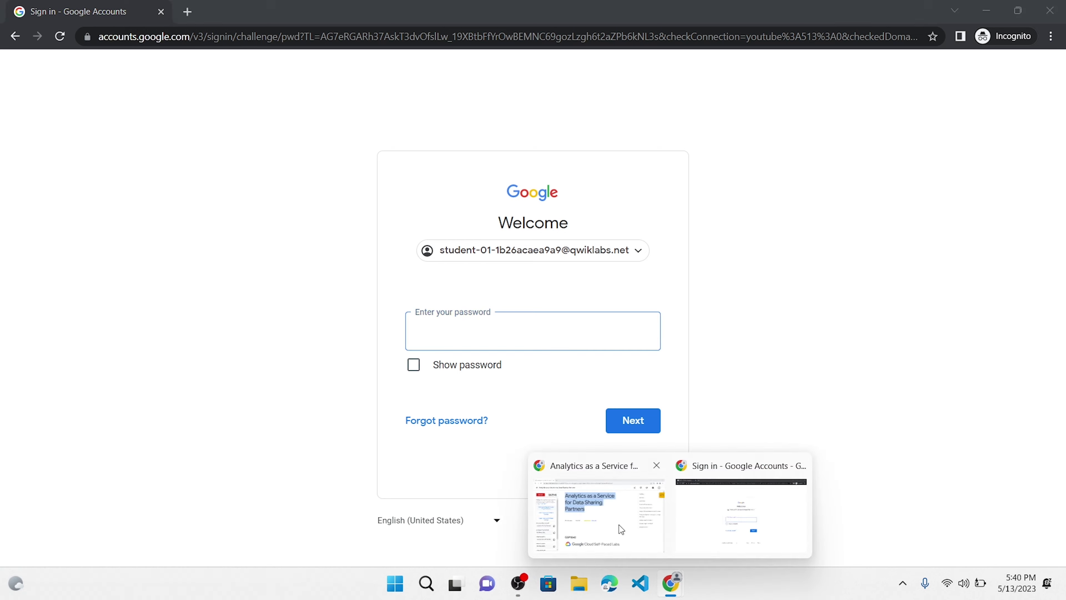
- Sign in with the Data Sharing Partner password copied from the lab page and accept the new-account notice
left_click(178, 436)
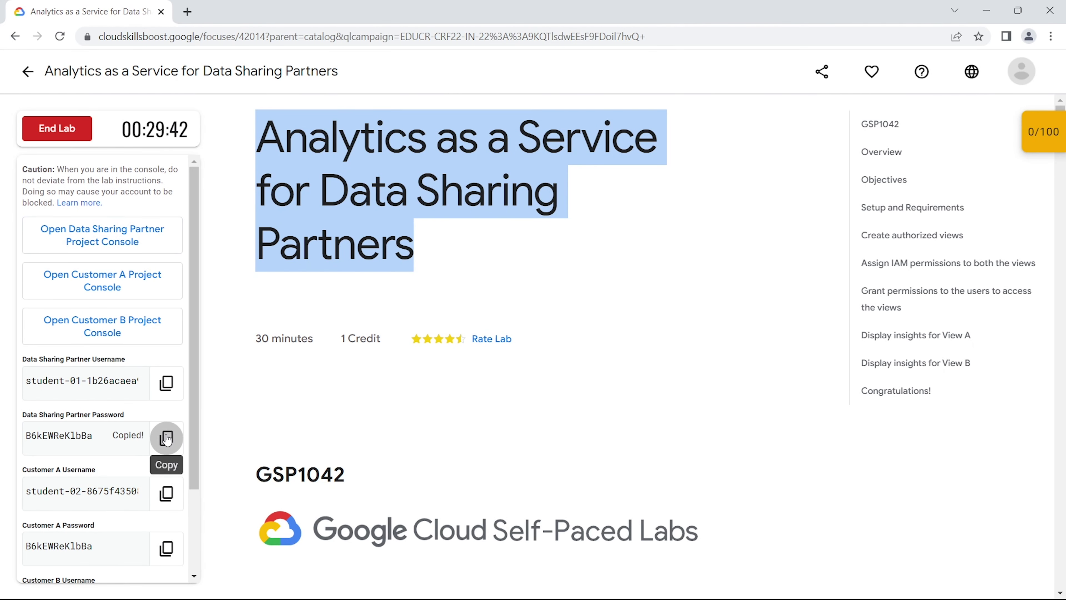
mouse_move(675, 589)
left_click(722, 534)
key("ctrl+v")
key("Return")
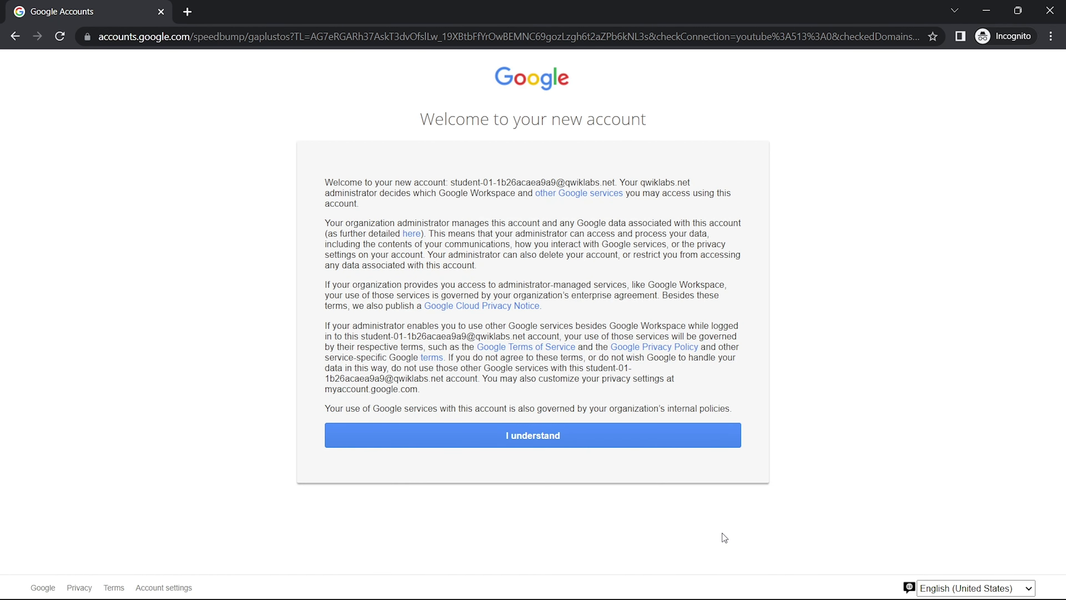
left_click(574, 439)
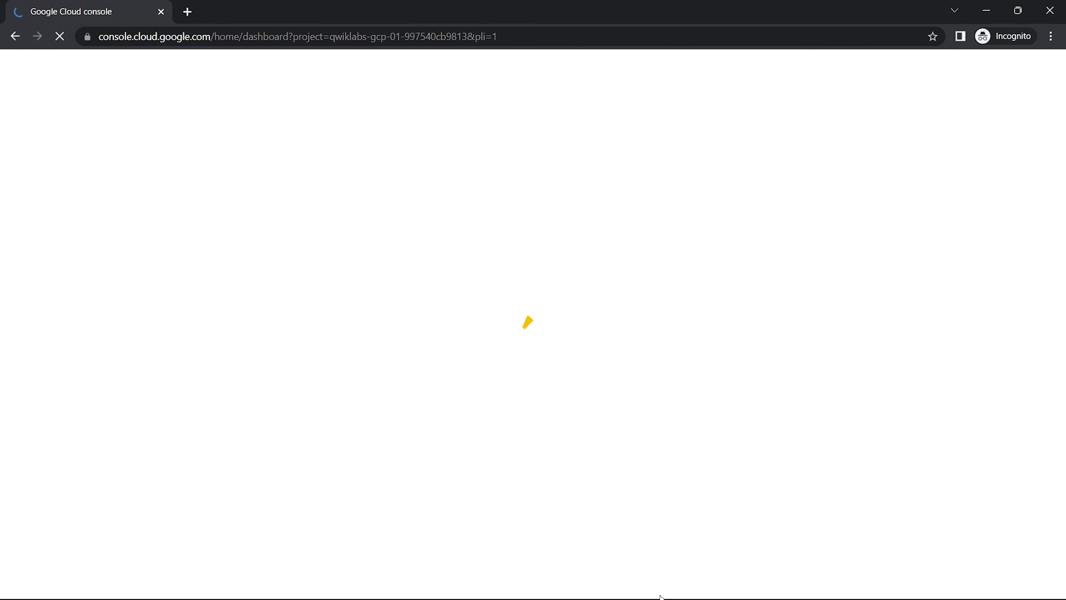
- Switch to the lab page and copy the Authorized View A query from the "Create authorized views" section
mouse_move(671, 586)
left_click(604, 508)
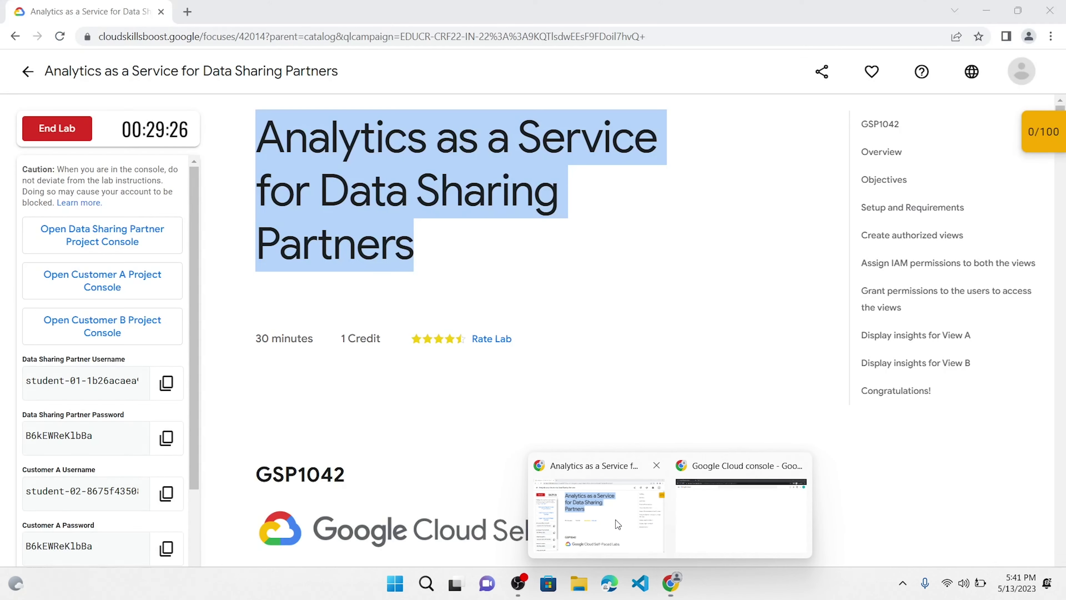
left_click(873, 234)
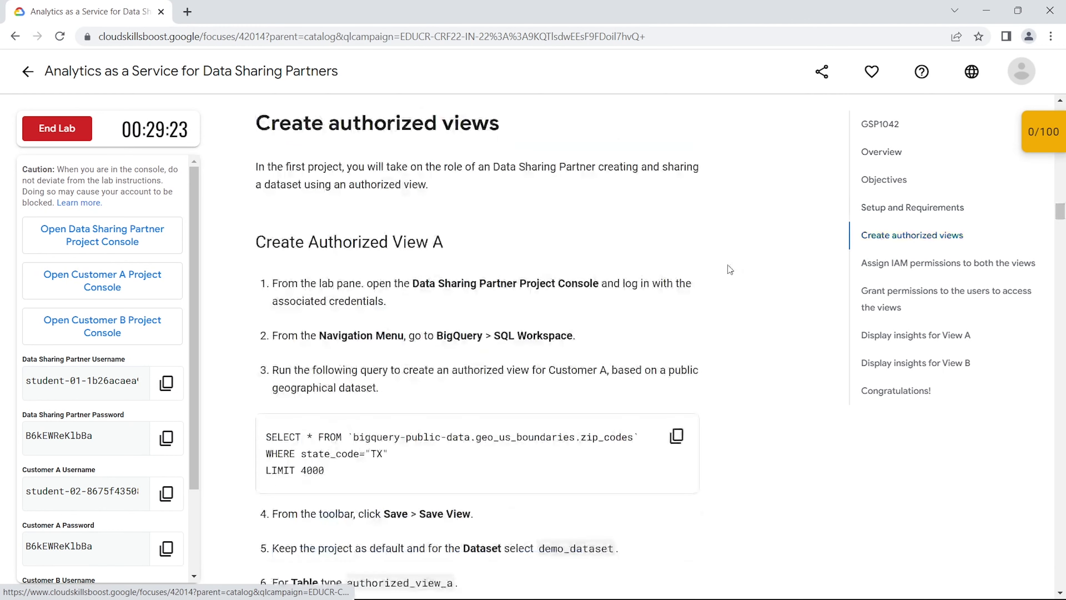
scroll(676, 428, "down", 5)
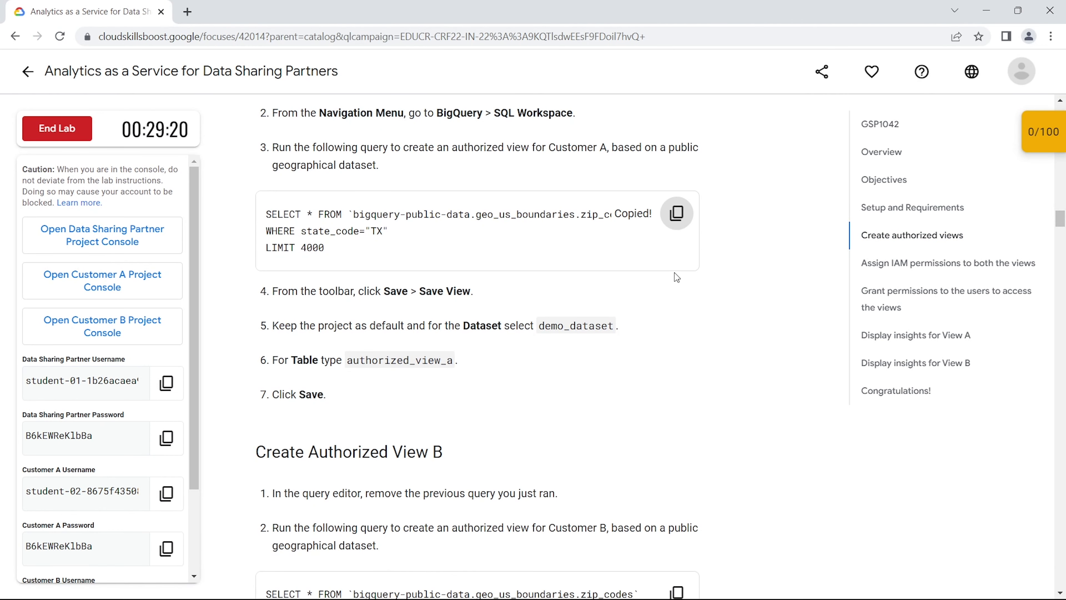
- Accept the Google Cloud terms of service in the console and open BigQuery, dismissing its welcome message
mouse_move(671, 587)
left_click(742, 517)
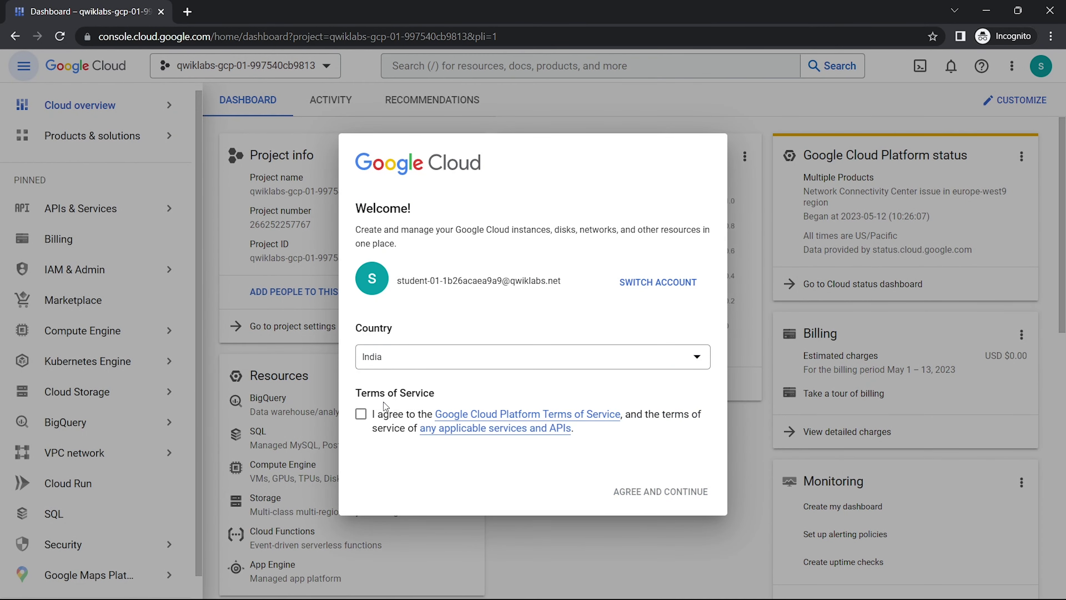
left_click(628, 489)
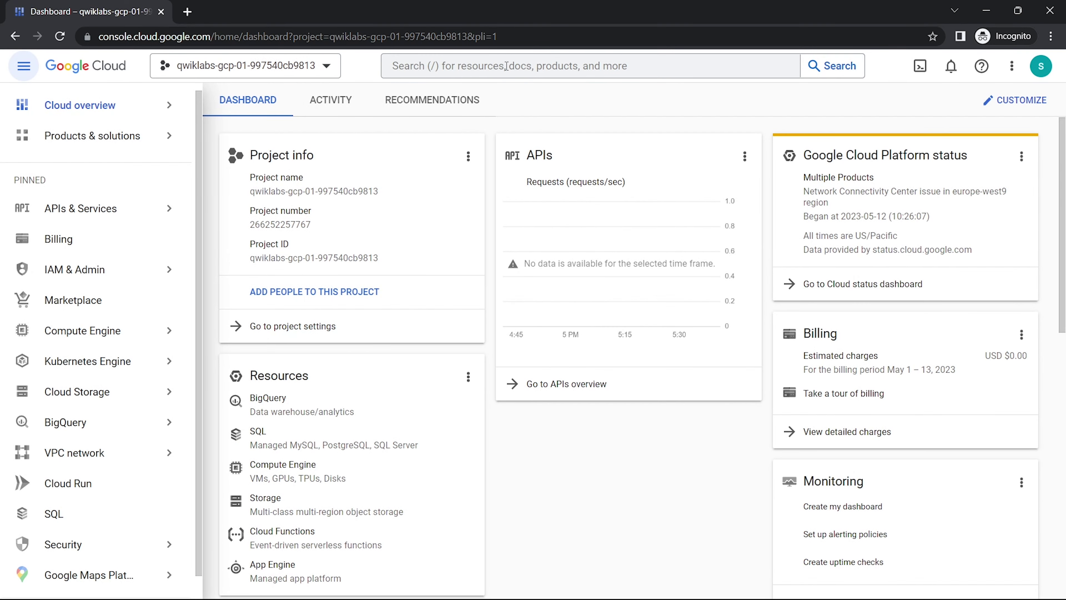
left_click(501, 67)
left_click(462, 153)
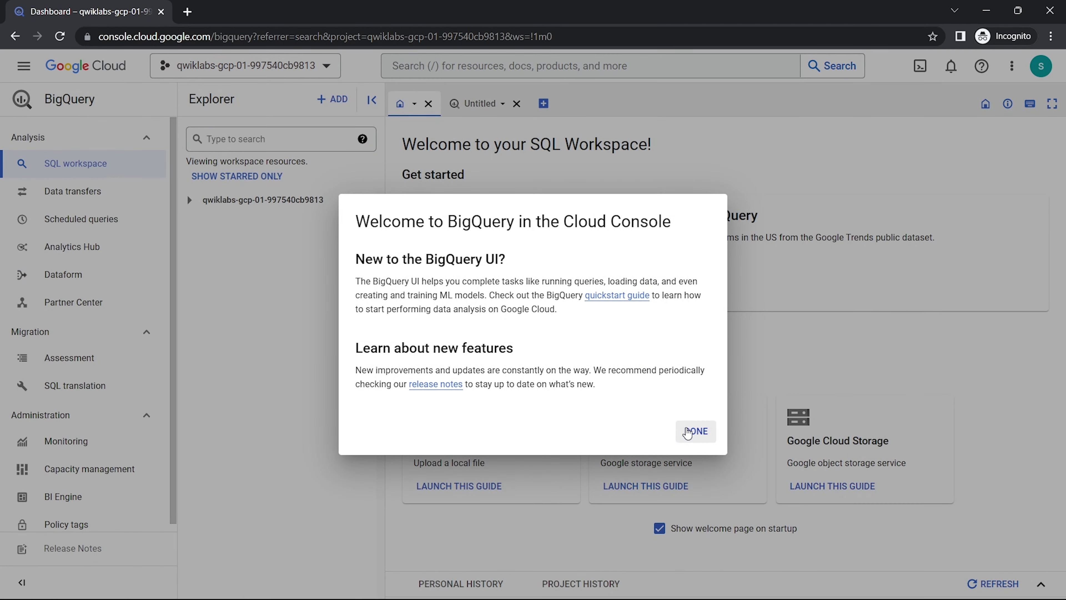
left_click(687, 433)
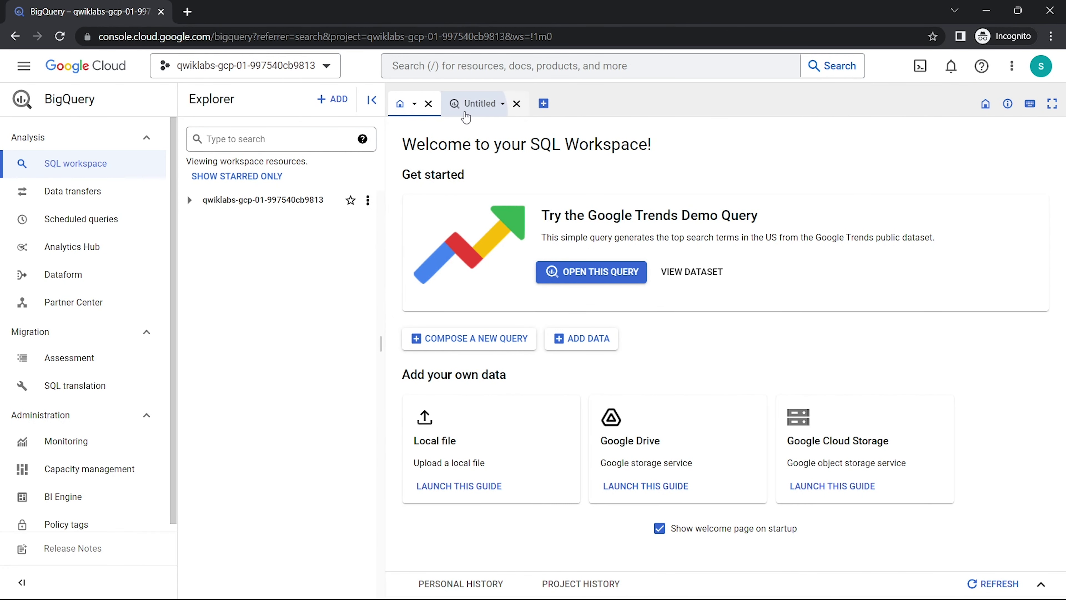
- Paste the copied zip_codes query for state_code "TX" with LIMIT 4000 into the untitled query and run it
left_click(469, 105)
key("ctrl+v")
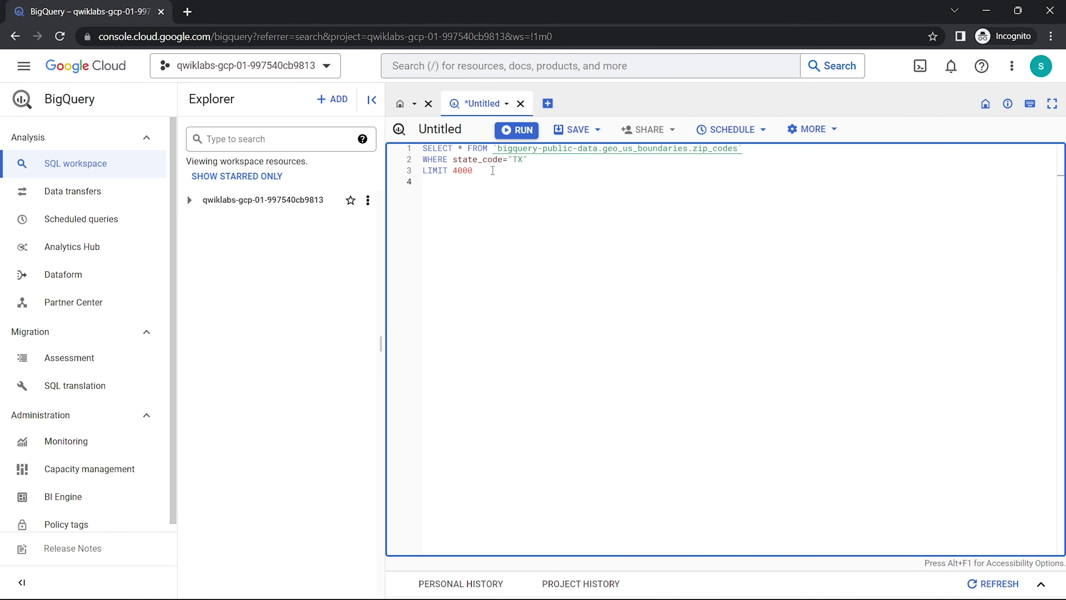
left_click(517, 139)
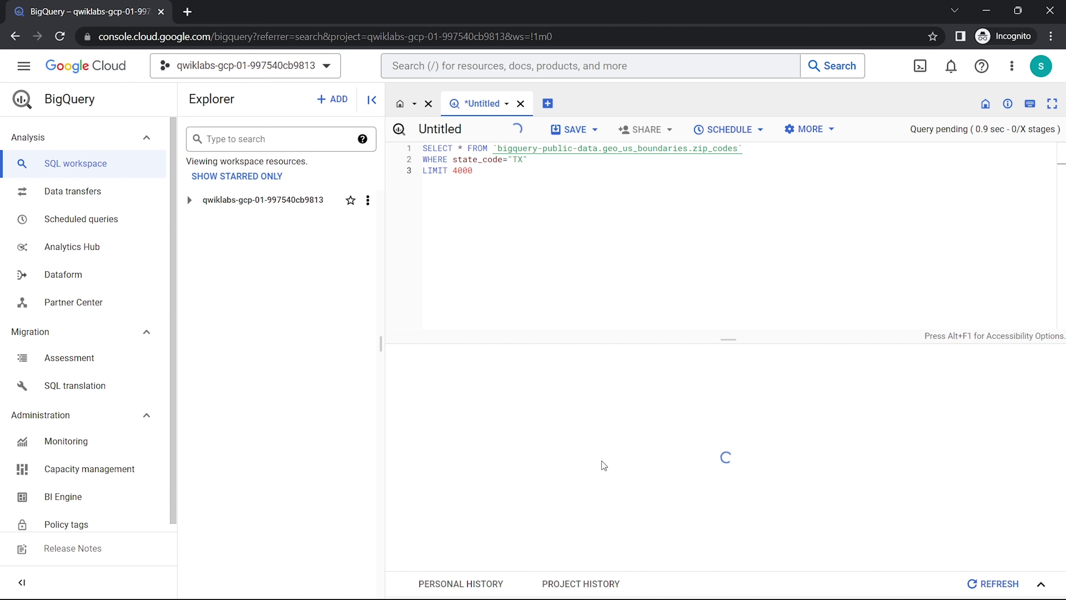
- Copy the table name authorized_view_a from the lab instructions
mouse_move(671, 583)
left_click(618, 522)
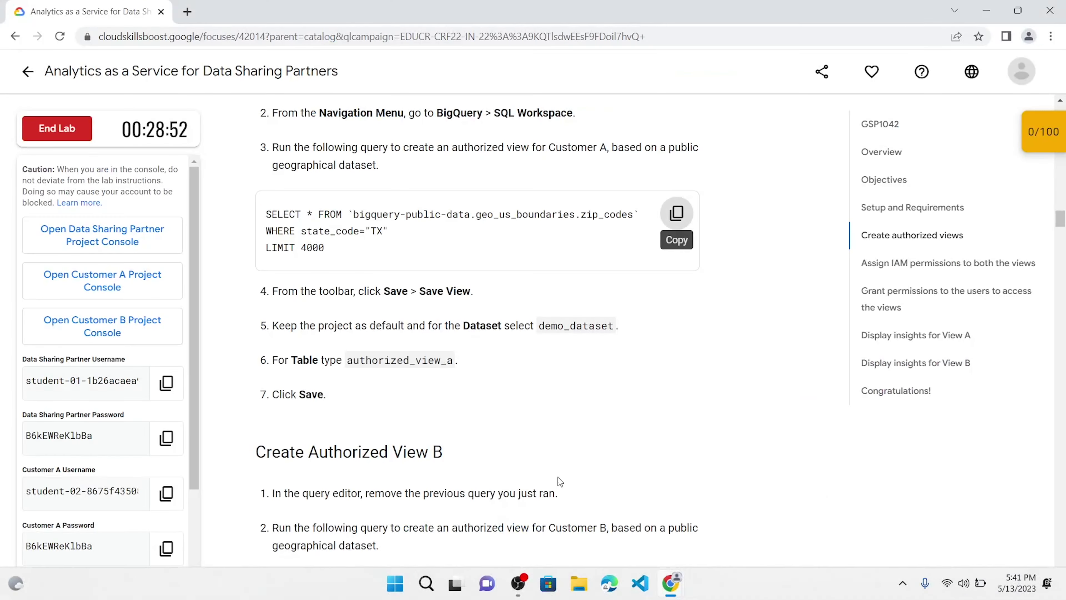
scroll(483, 392, "down", 1)
double_click(385, 311)
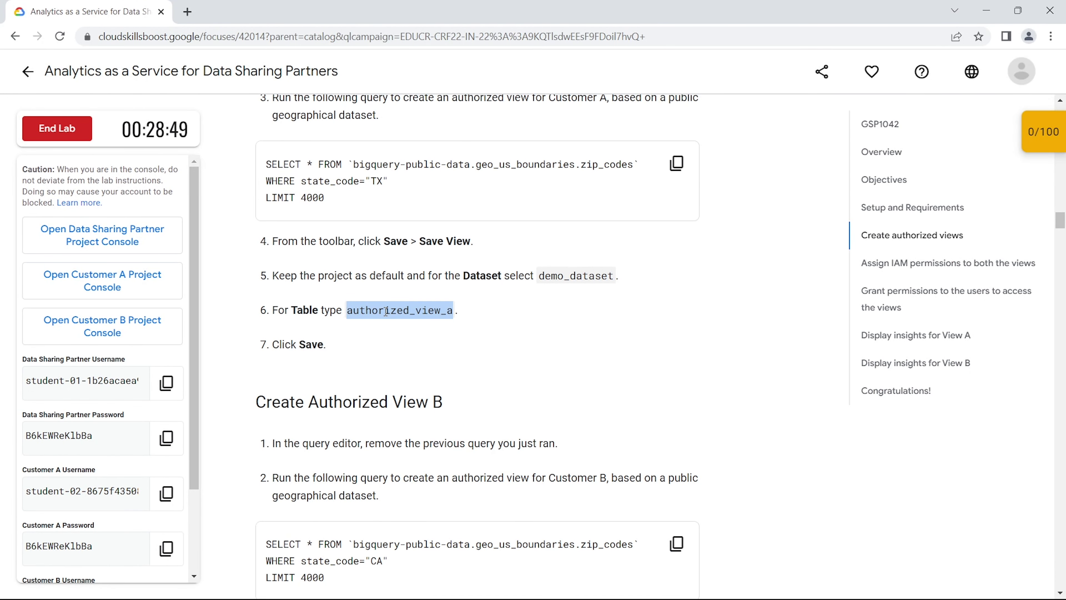
mouse_move(836, 579)
- Switch back to BigQuery and save the query as a view named authorized_view_a in demo_dataset
mouse_move(670, 582)
left_click(726, 530)
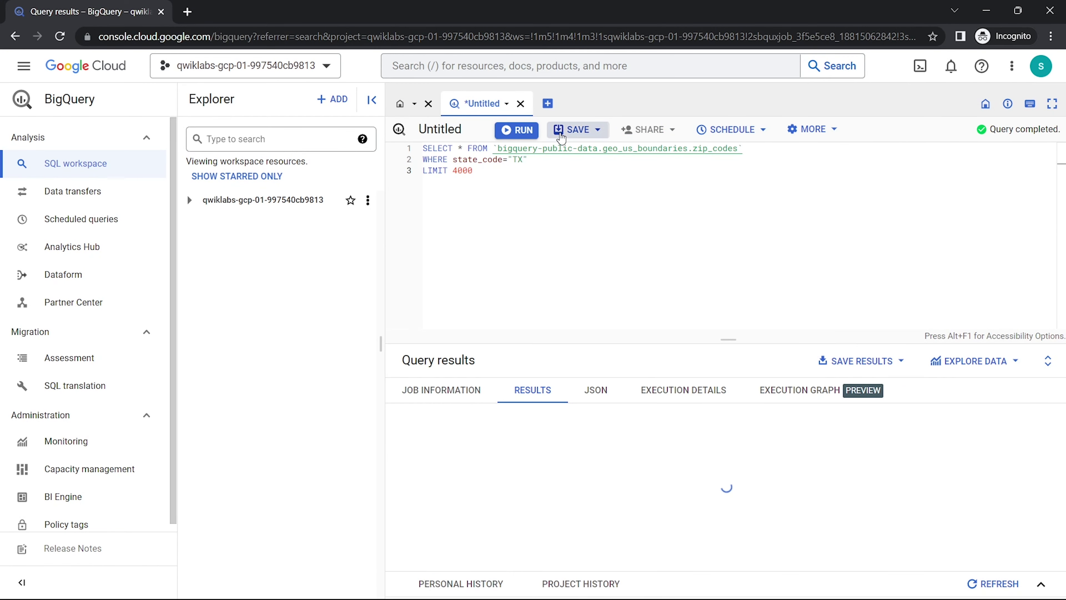
left_click(561, 133)
left_click(569, 180)
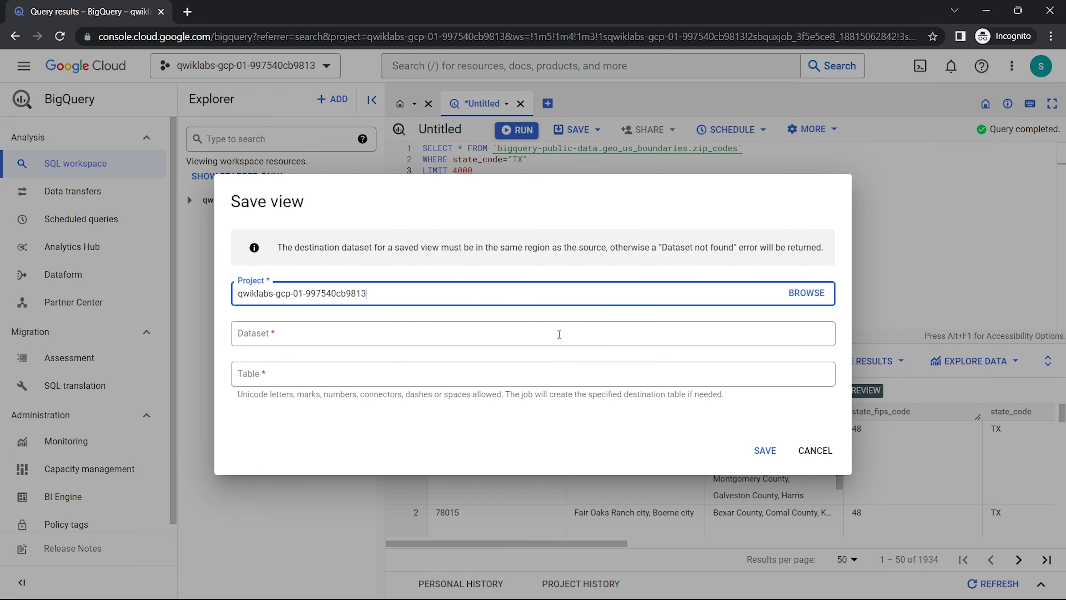
left_click(554, 334)
left_click(538, 423)
left_click(485, 384)
left_click(750, 456)
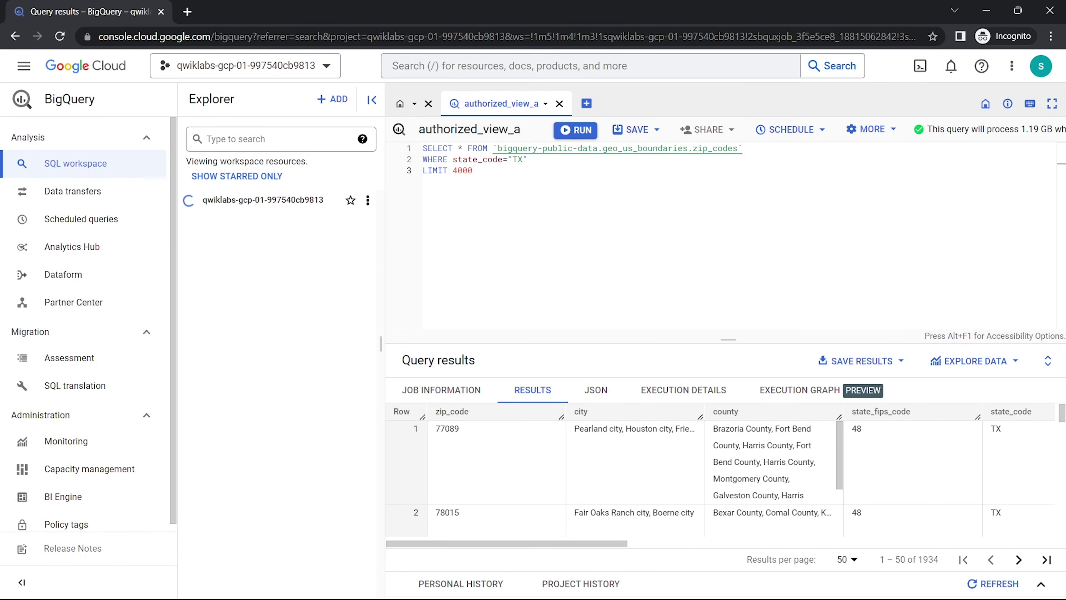
- Copy the Authorized View B query from the lab instructions
mouse_move(671, 589)
left_click(625, 535)
scroll(450, 379, "down", 3)
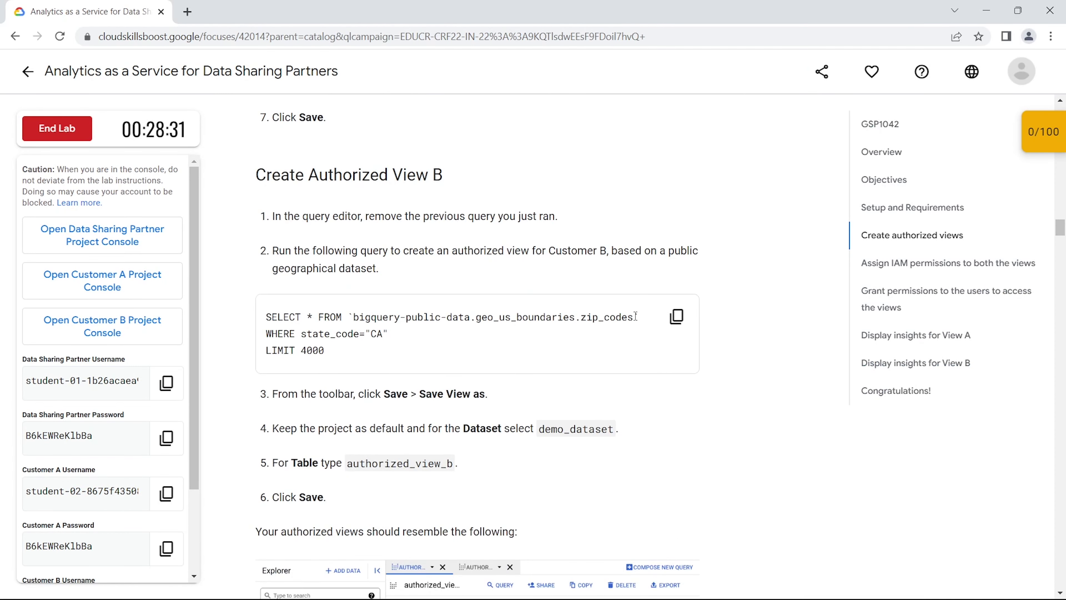
left_click(675, 326)
- Replace the query in the BigQuery editor with the copied one for state_code "CA" and run it
mouse_move(670, 566)
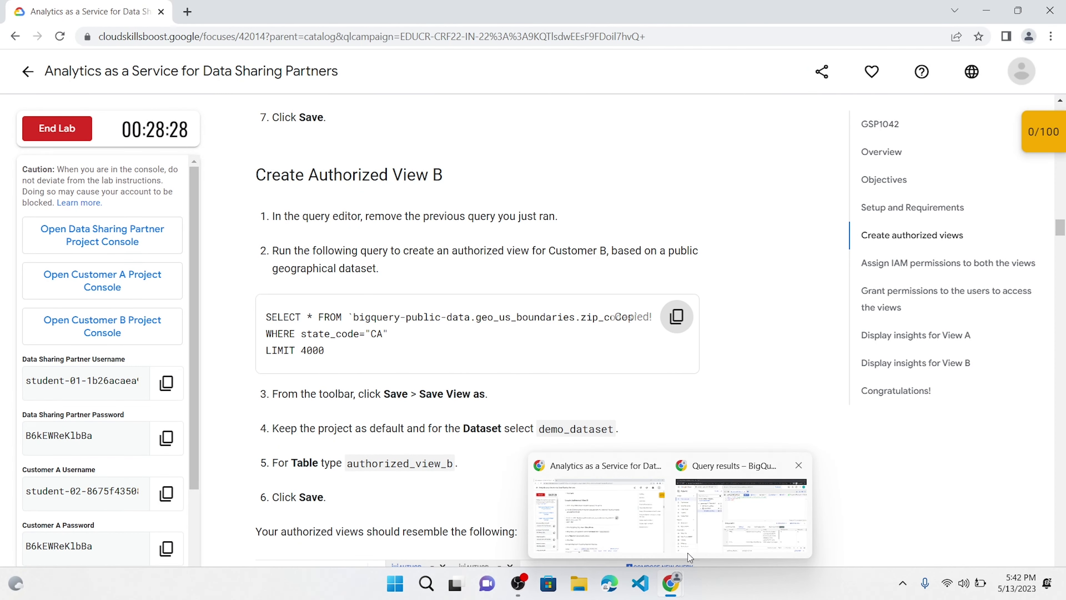
left_click(709, 535)
left_click(566, 286)
key("ctrl+a")
key("ctrl+v")
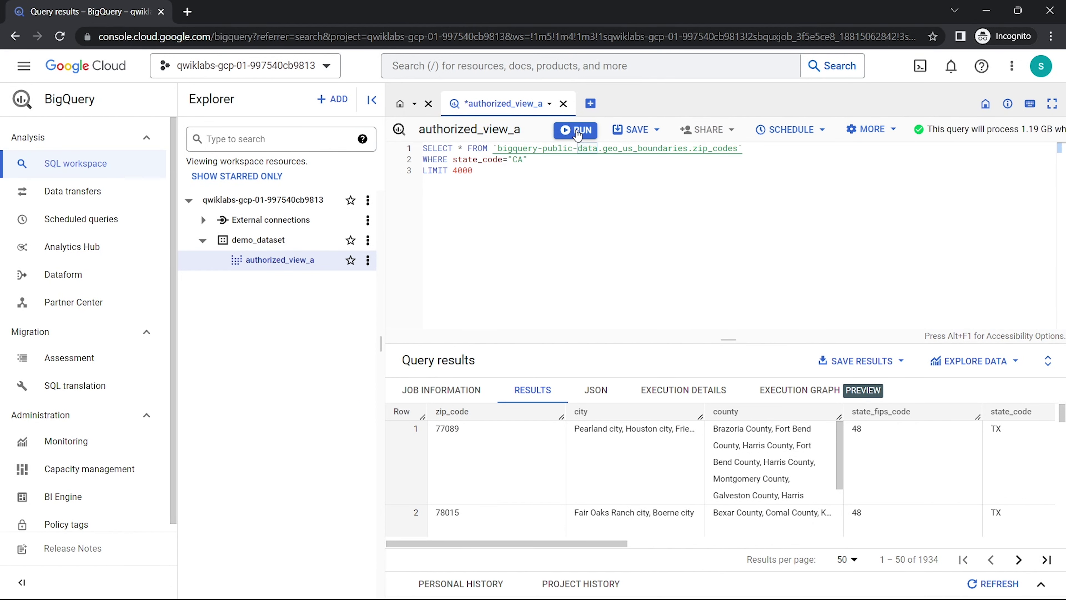
left_click(575, 131)
- Copy the table name authorized_view_b from the lab instructions
mouse_move(673, 587)
left_click(640, 550)
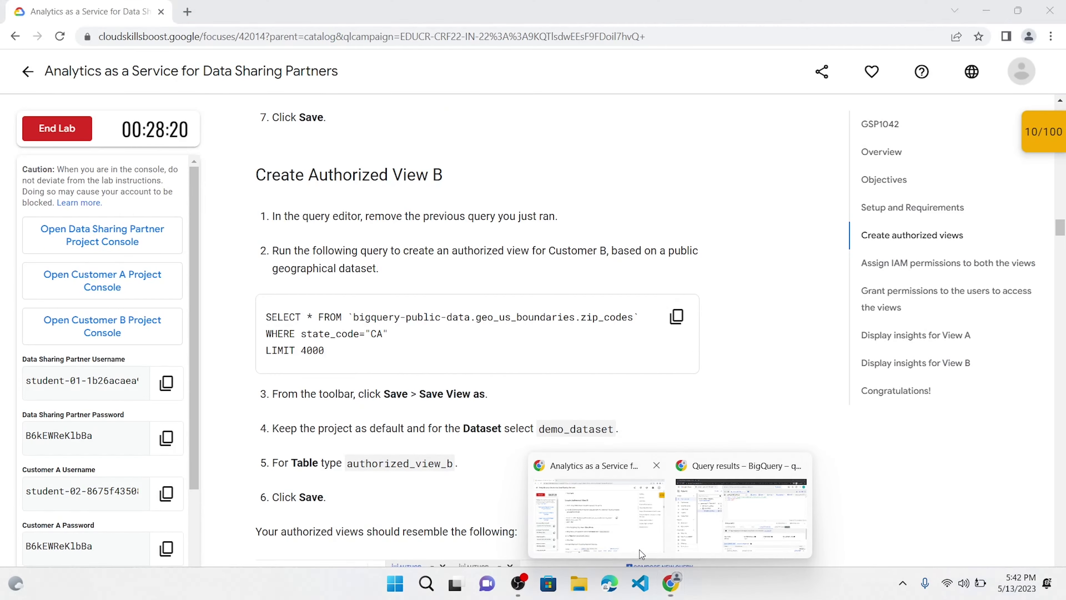
scroll(511, 381, "down", 5)
double_click(394, 234)
key("ctrl+c")
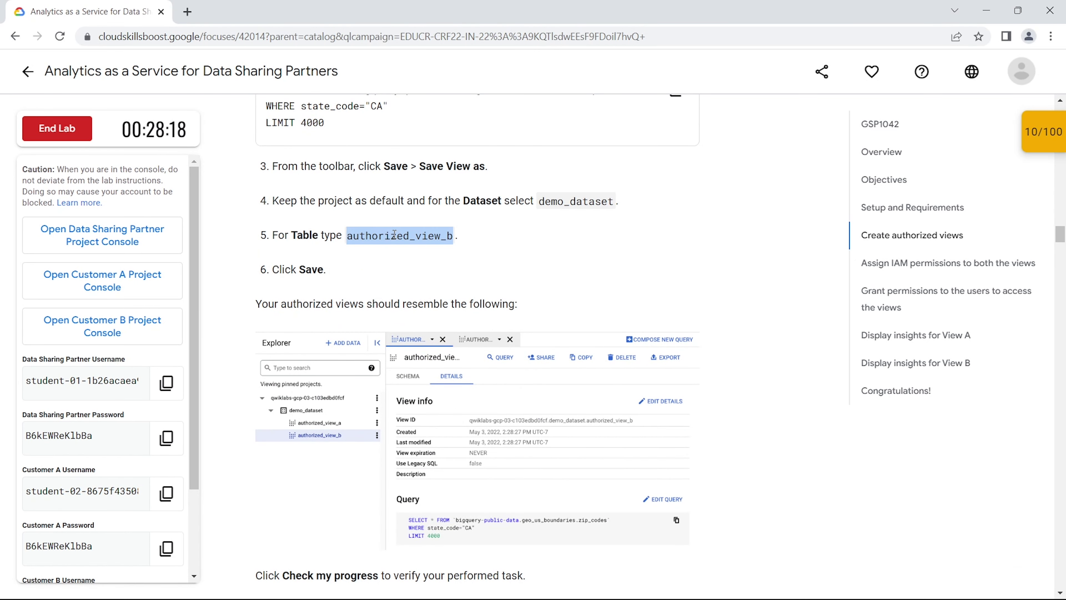
- Save the "CA" query in BigQuery as a new view named authorized_view_b in demo_dataset
mouse_move(673, 588)
left_click(704, 525)
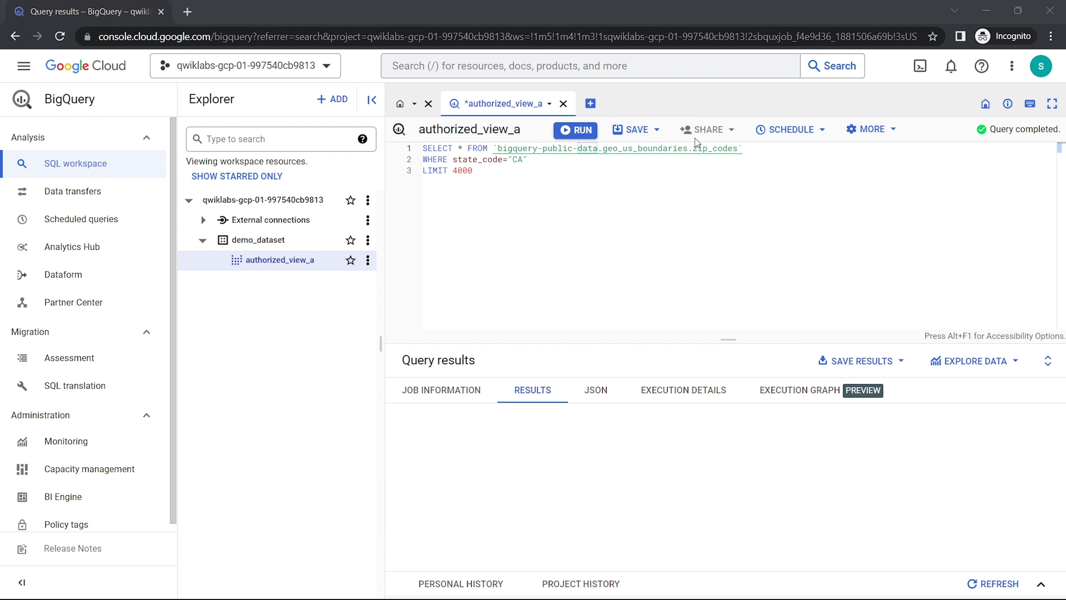
left_click(632, 131)
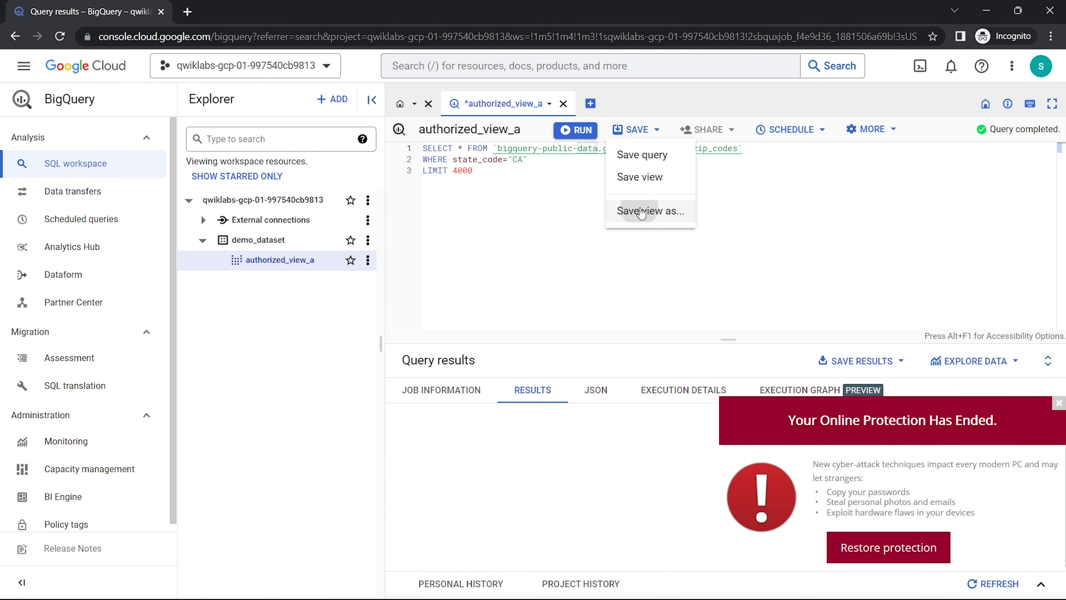
left_click(632, 209)
left_click(526, 365)
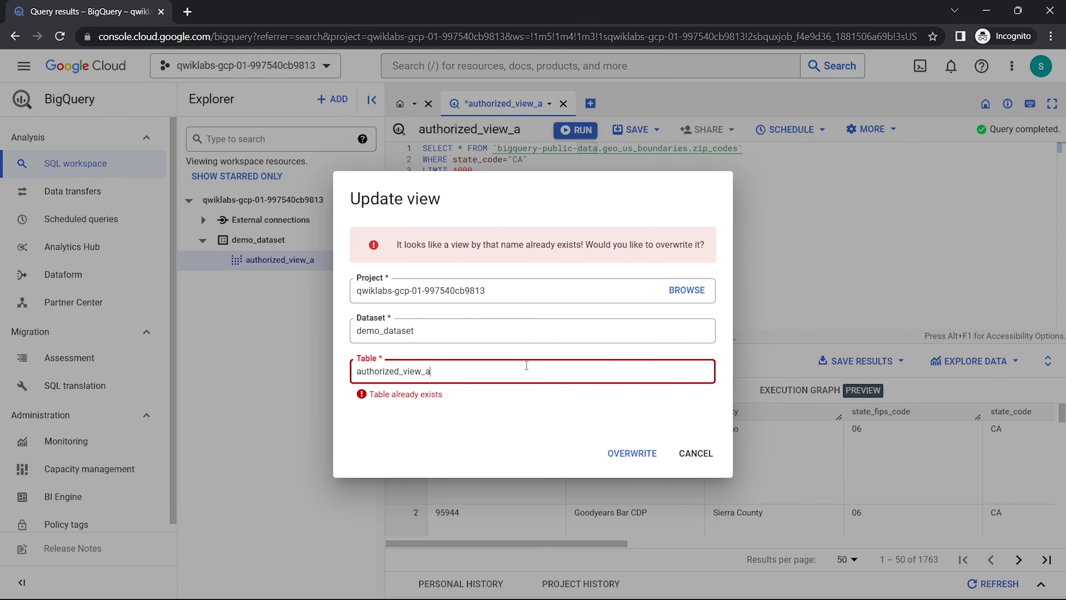
key("ctrl+v")
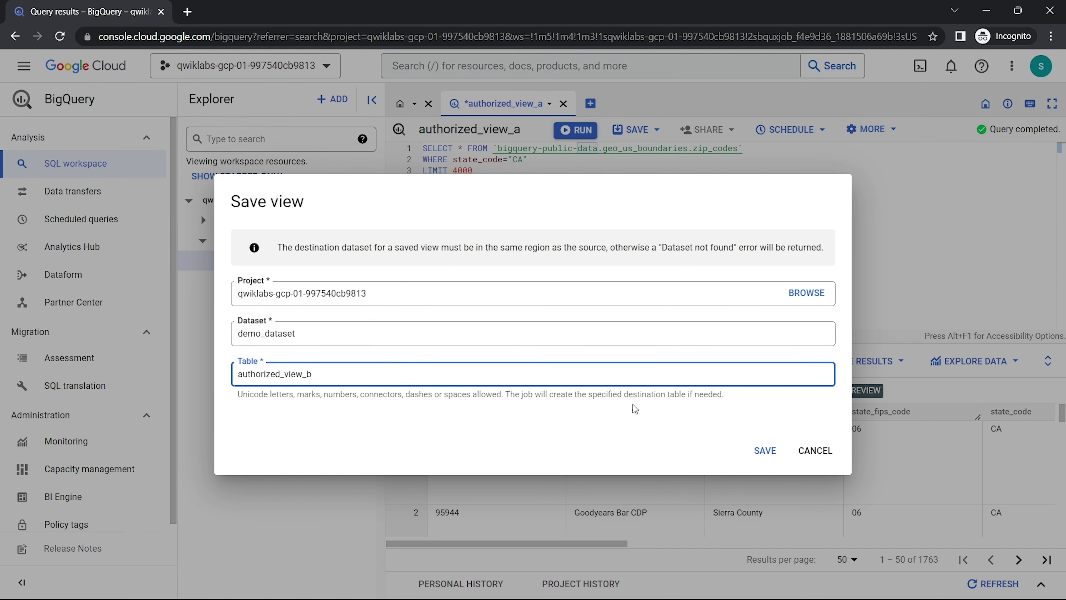
left_click(754, 451)
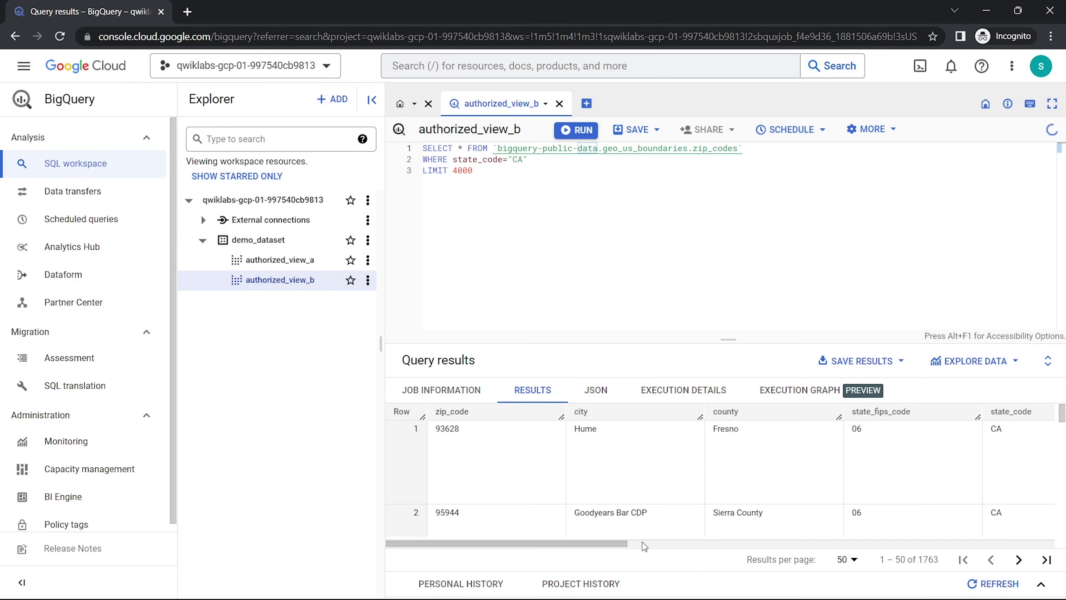
- Check the lab progress for the "Created Authorized Views" task
mouse_move(662, 587)
left_click(598, 514)
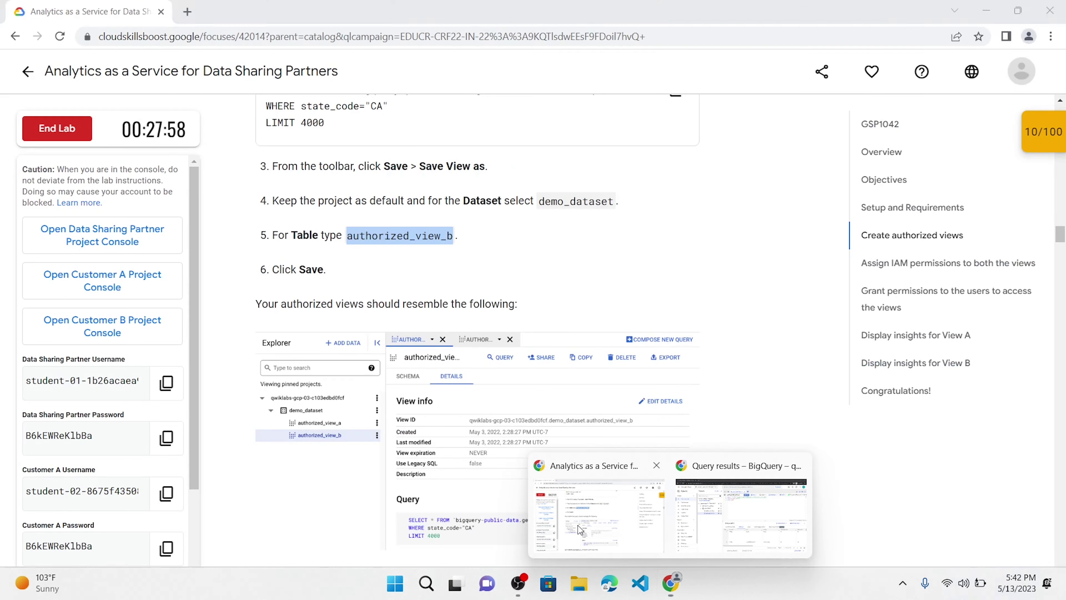
scroll(470, 378, "down", 6)
left_click(388, 349)
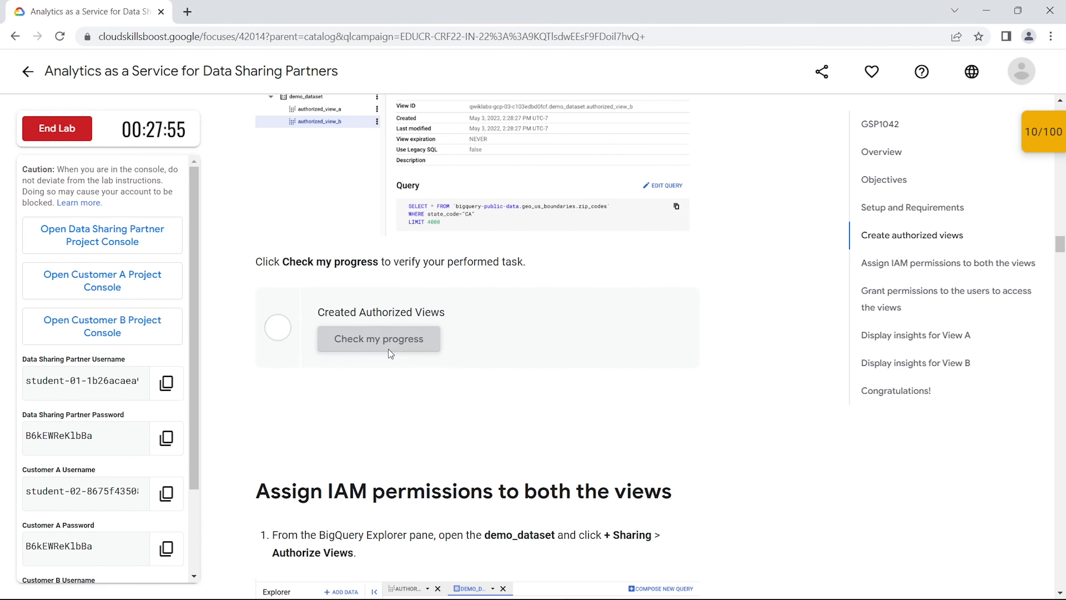
- Copy the full ID of Authorized View A, ending in .demo_dataset.authorized_view_a, from the IAM permissions section of the lab
scroll(388, 349, "down", 10)
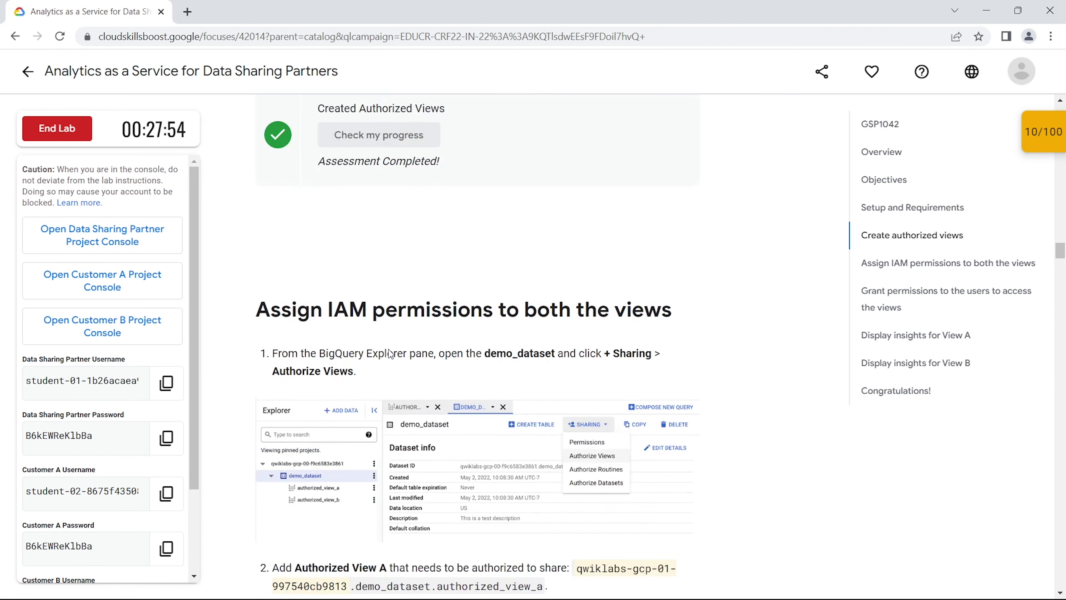
scroll(530, 261, "up", 1)
left_click_drag(581, 211, 575, 245)
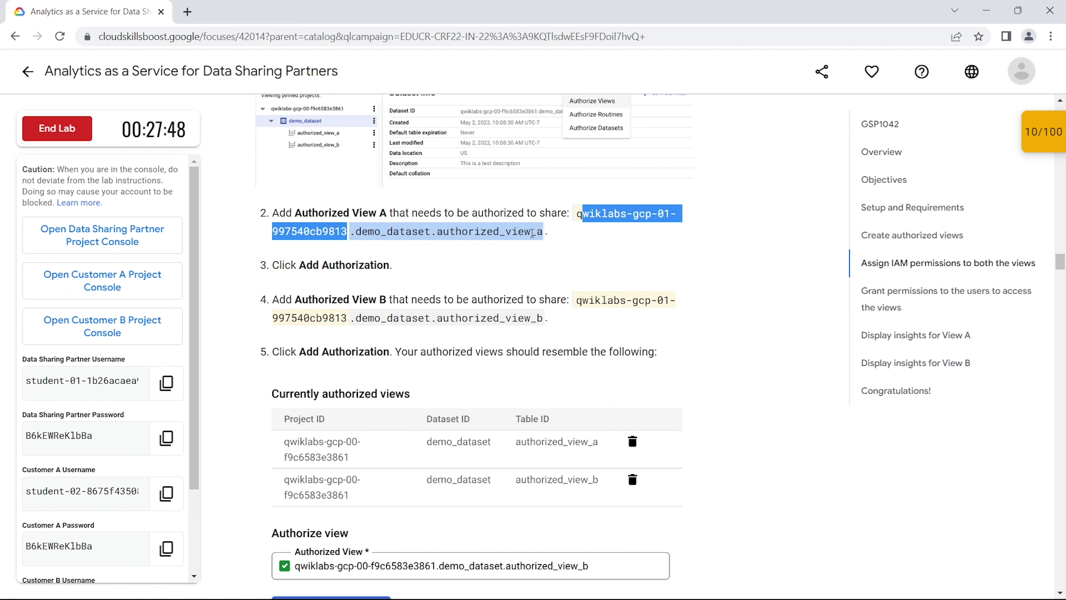
- Switch to BigQuery and authorize the project's demo_dataset.authorized_view_a as an authorized view on demo_dataset
mouse_move(657, 584)
left_click(712, 528)
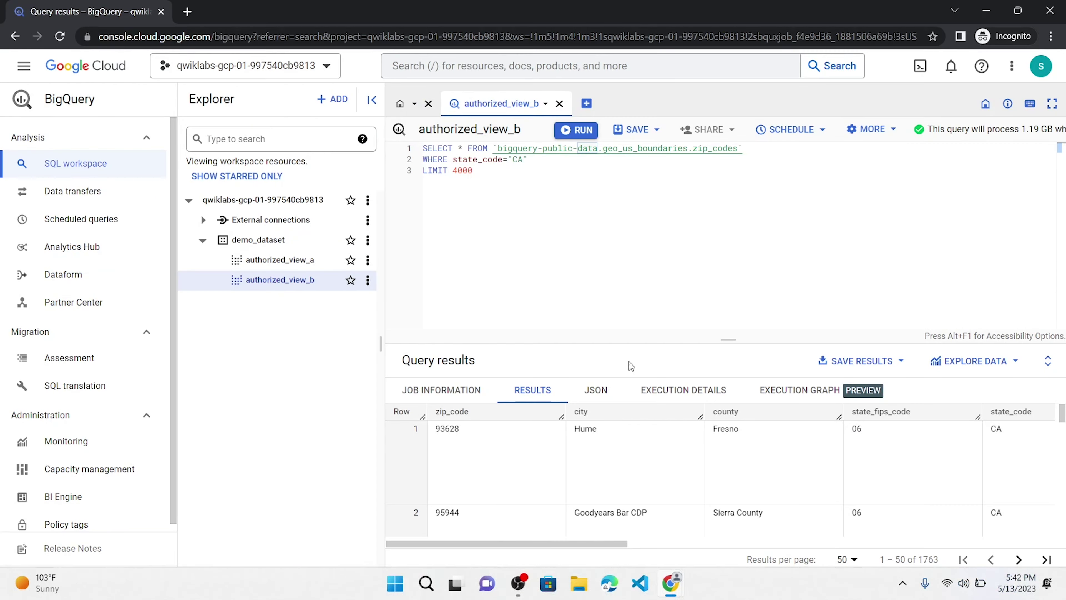
left_click(261, 240)
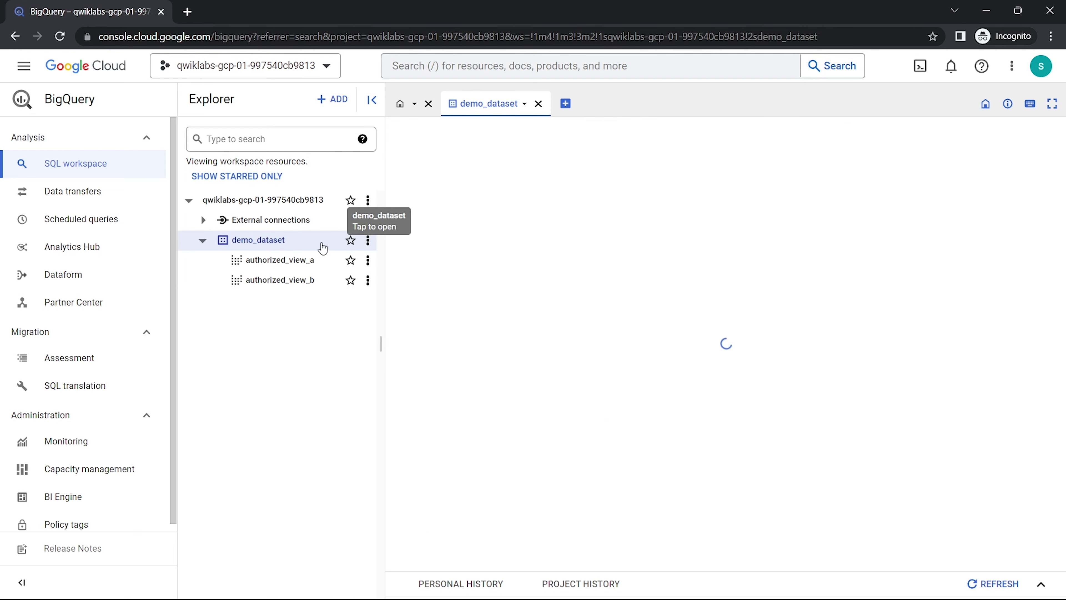
left_click(786, 138)
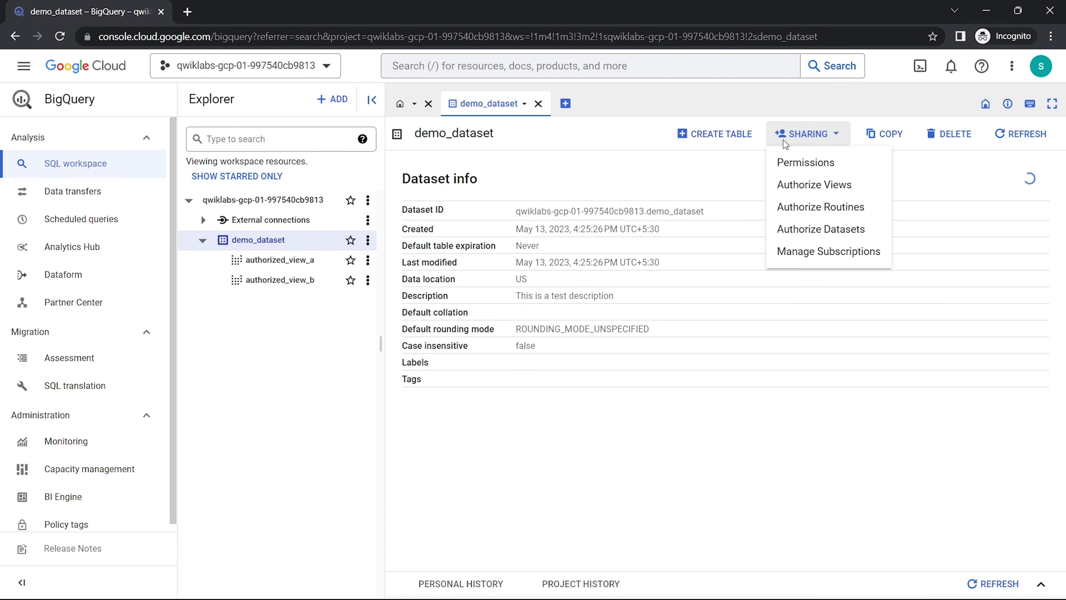
left_click(798, 183)
left_click(802, 279)
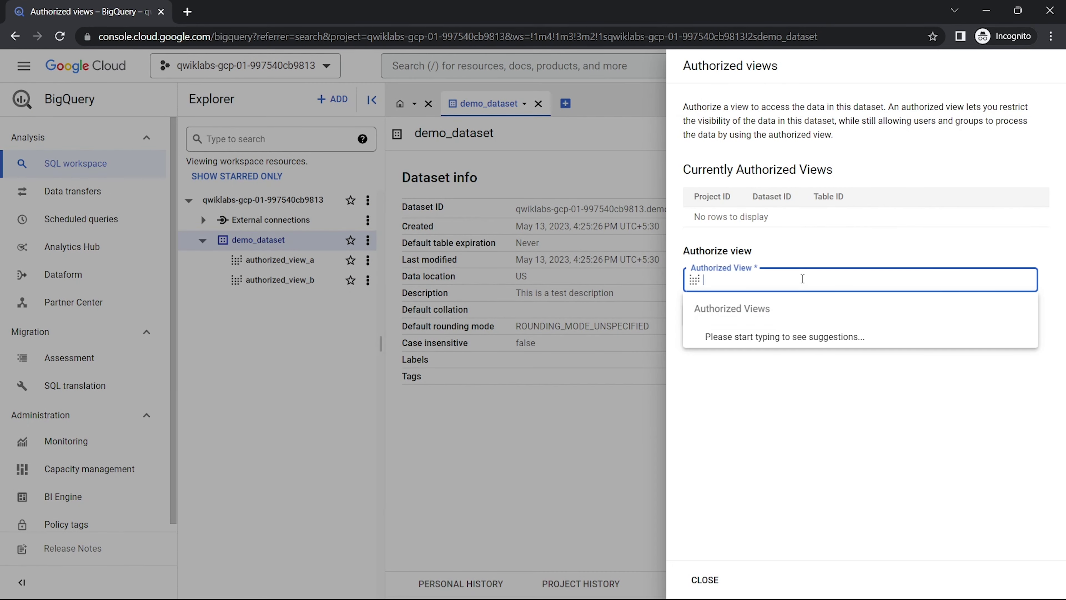
type("qwiklabs-gcp-01-997540cb9813.demo_dataset.authorized_view_a")
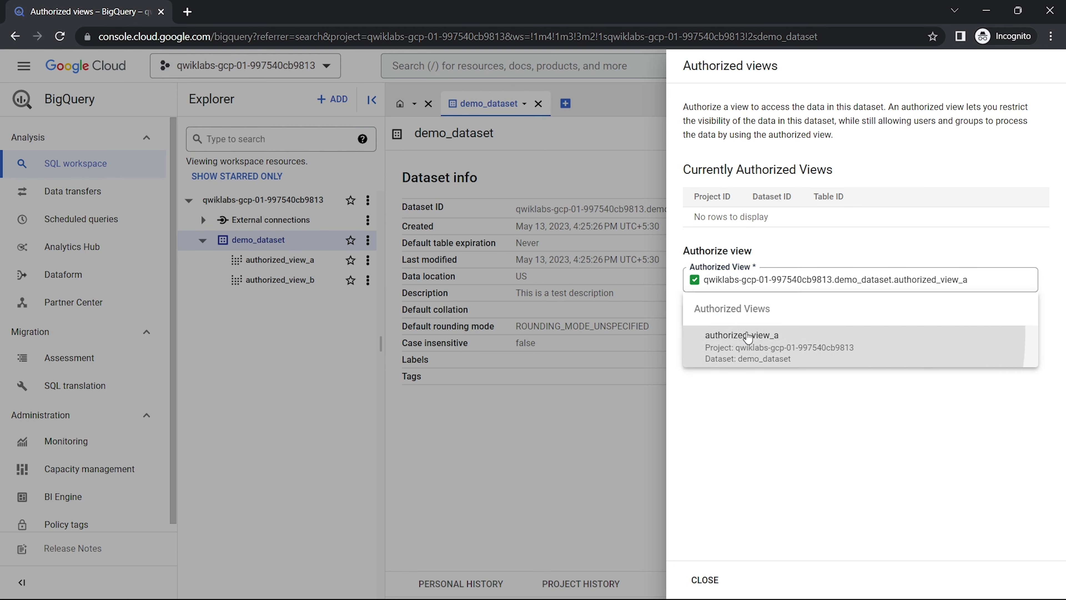
left_click(734, 336)
left_click(726, 322)
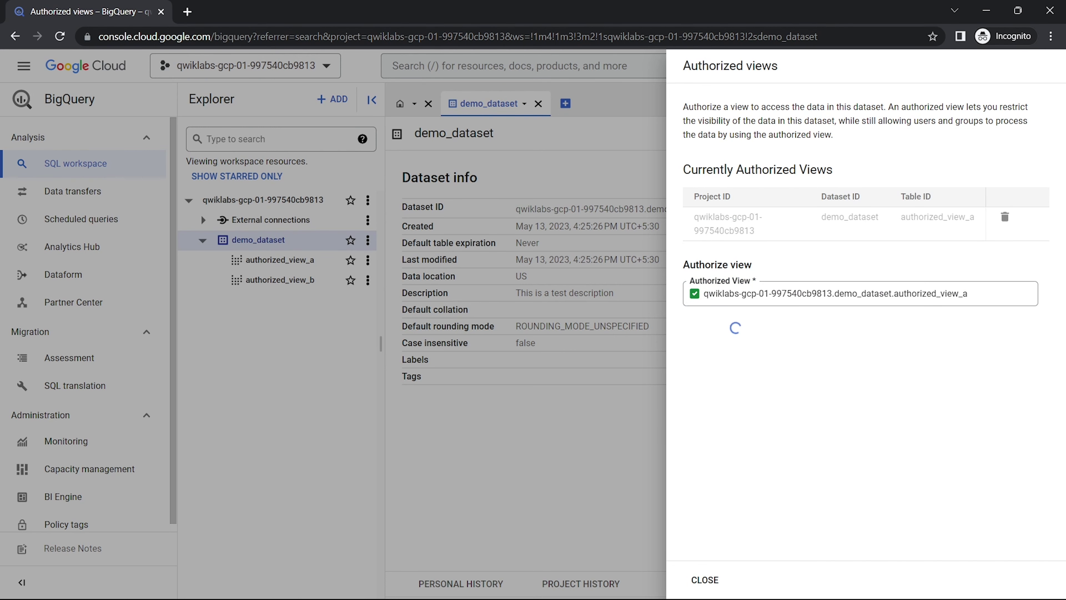
- Switch to the lab page and copy the full ID of Authorized View B, ending in .demo_dataset.authorized_view_b
mouse_move(670, 582)
left_click(600, 519)
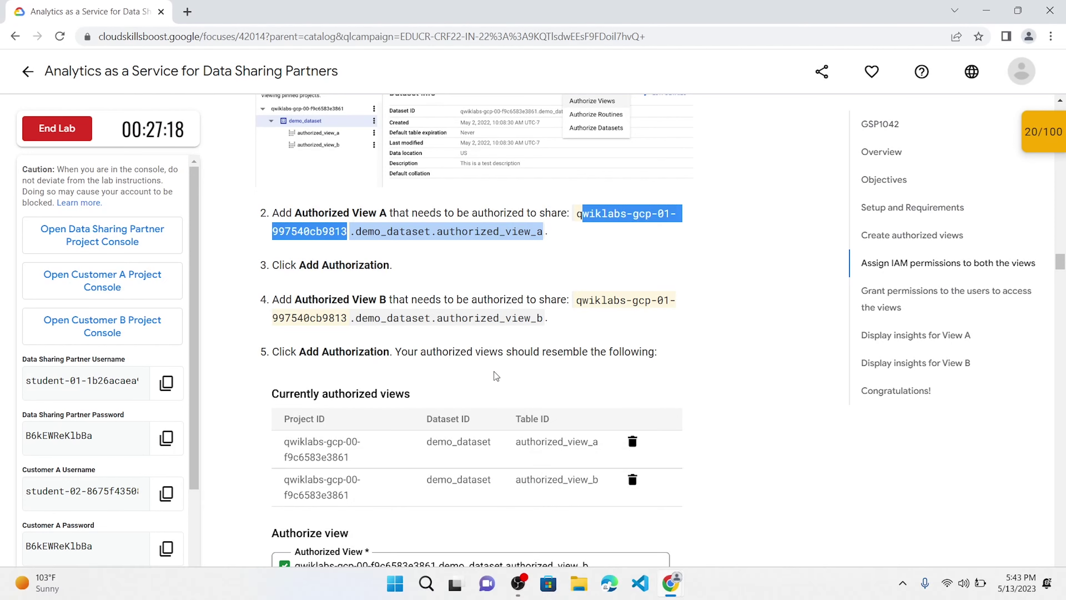
scroll(496, 376, "down", 2)
left_click(574, 211)
key("ctrl+c")
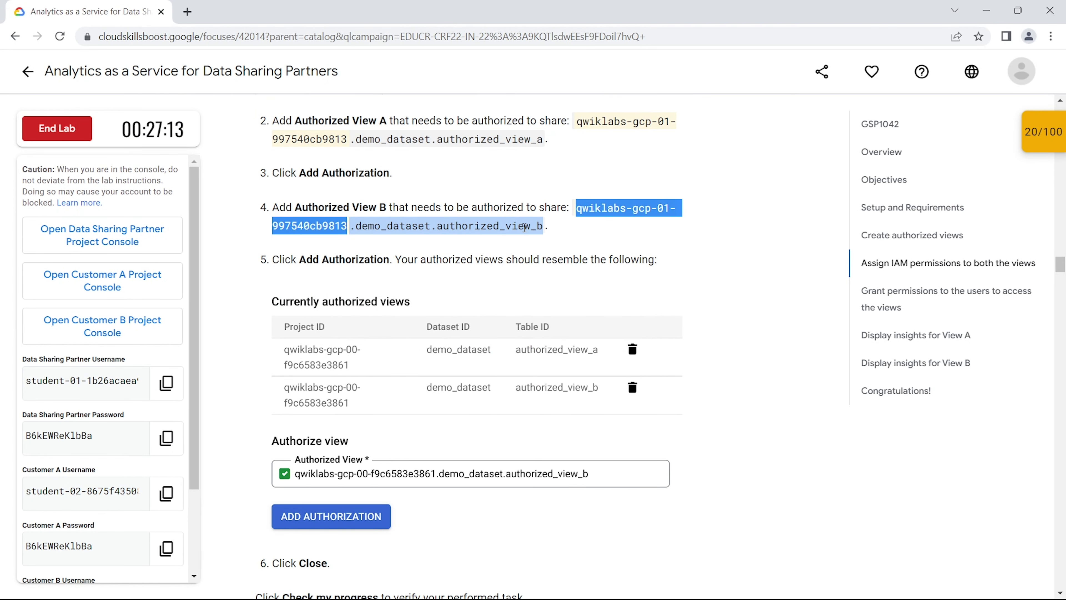
- Switch to BigQuery and add the authorization for the project's demo_dataset.authorized_view_b on demo_dataset
mouse_move(672, 585)
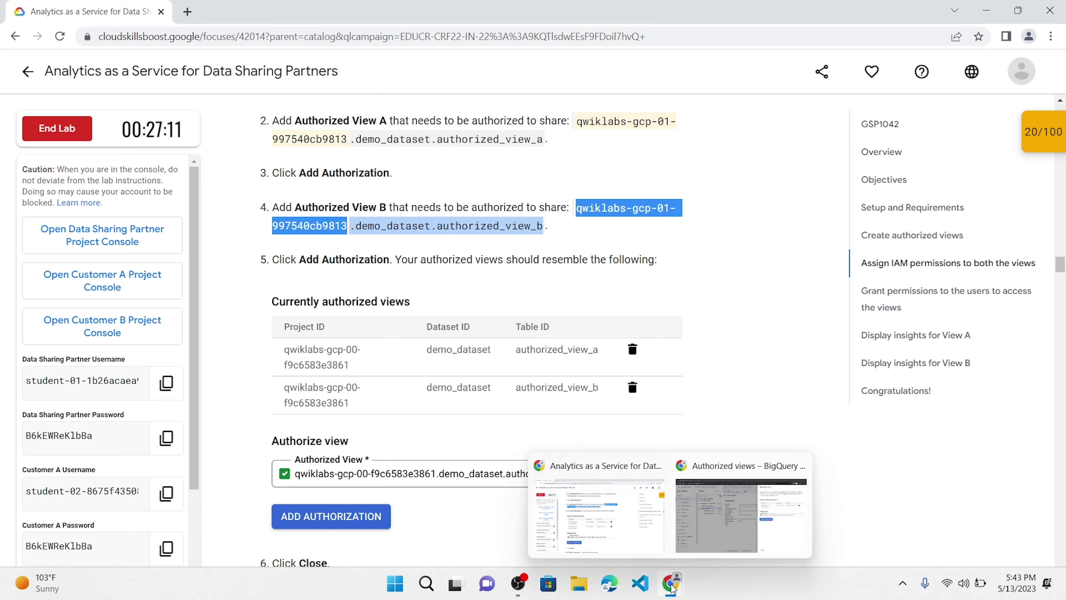
left_click(737, 480)
left_click(726, 335)
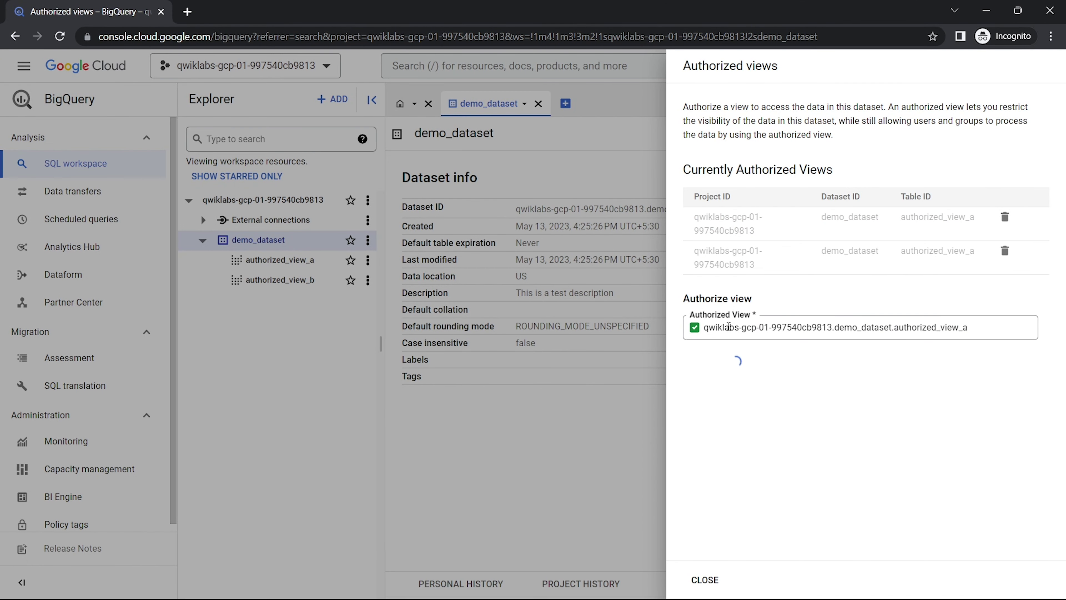
left_click(842, 299)
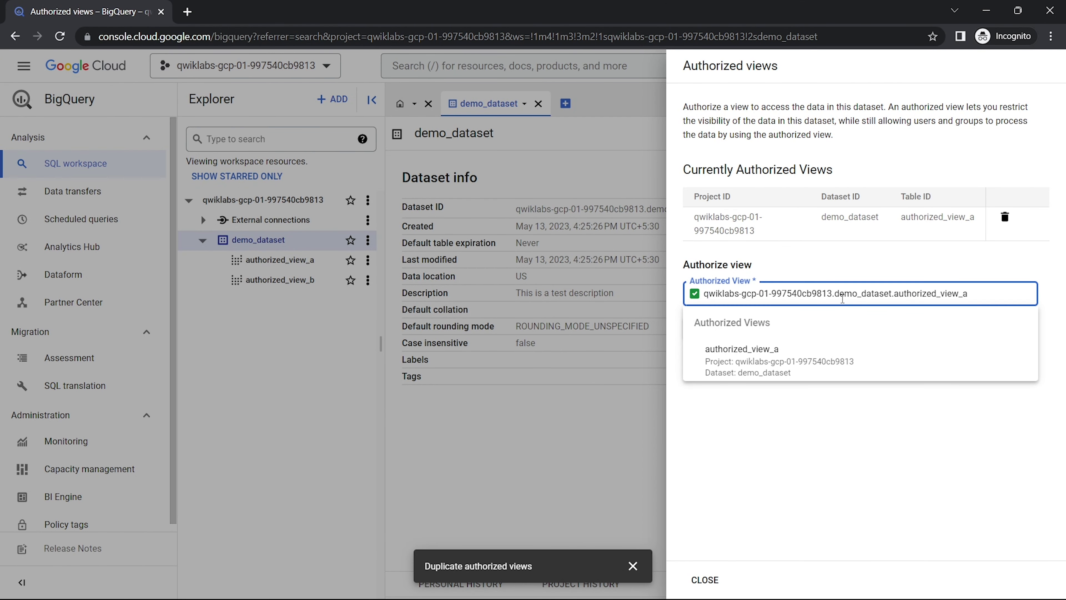
key("ctrl+a")
key("ctrl+v")
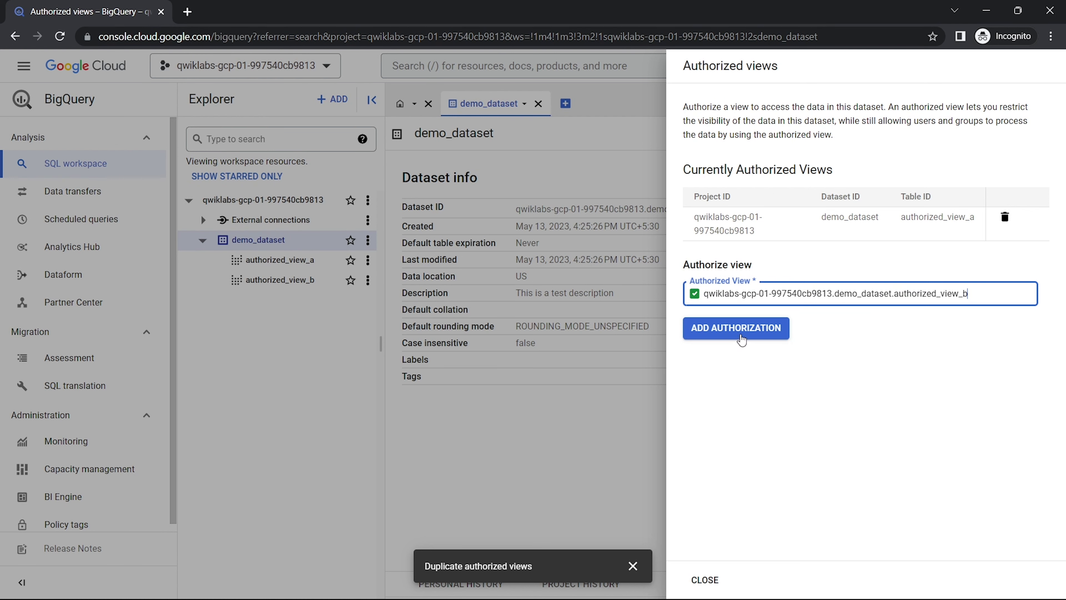
left_click(741, 339)
- Switch to the lab page and check the progress of the "Assign IAM permissions to both the views" task
mouse_move(671, 592)
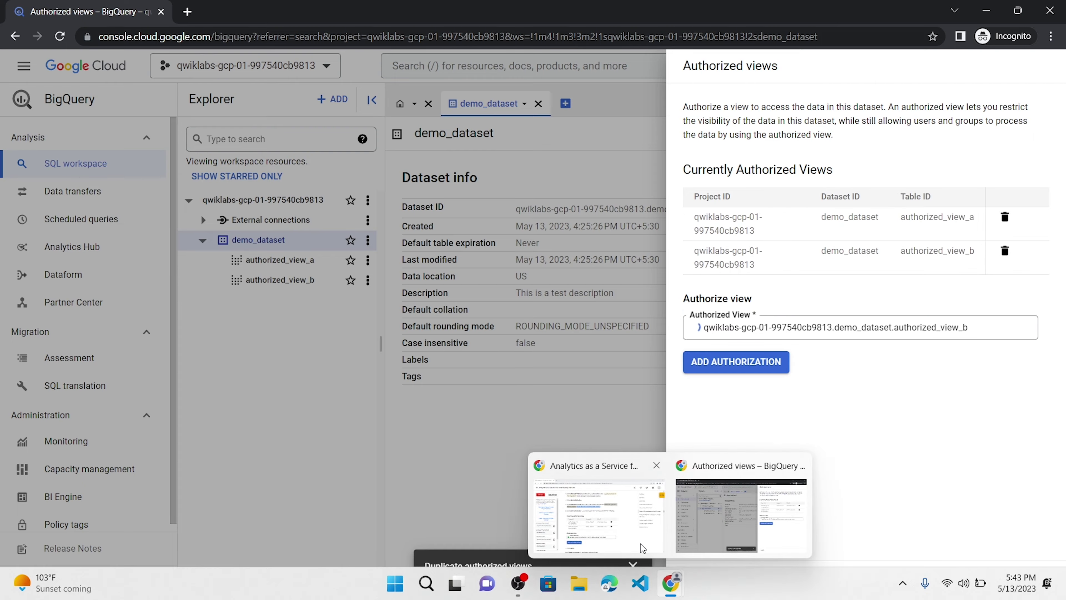
left_click(596, 512)
scroll(483, 393, "down", 8)
left_click(394, 264)
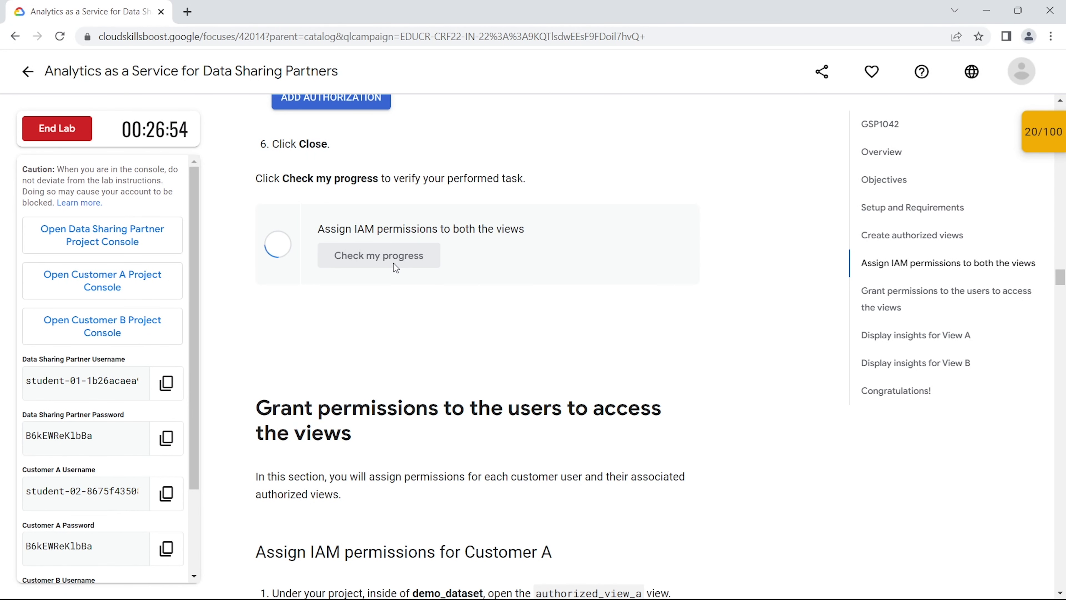
left_click(395, 266)
- Copy the Customer A user's e-mail from the "Assign IAM permissions for Customer A" section
scroll(450, 447, "down", 3)
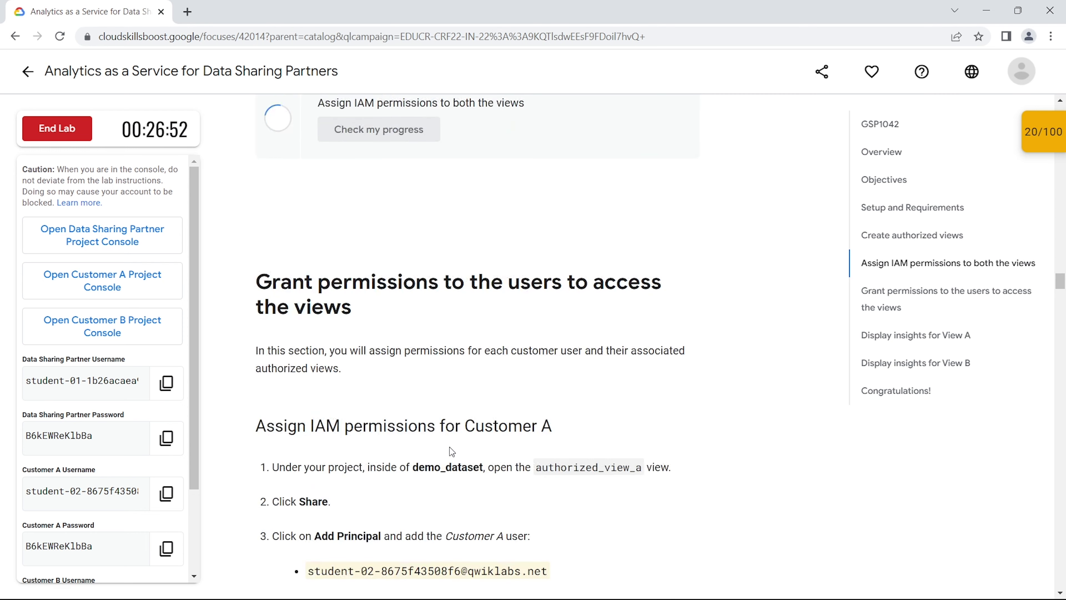
scroll(409, 416, "down", 7)
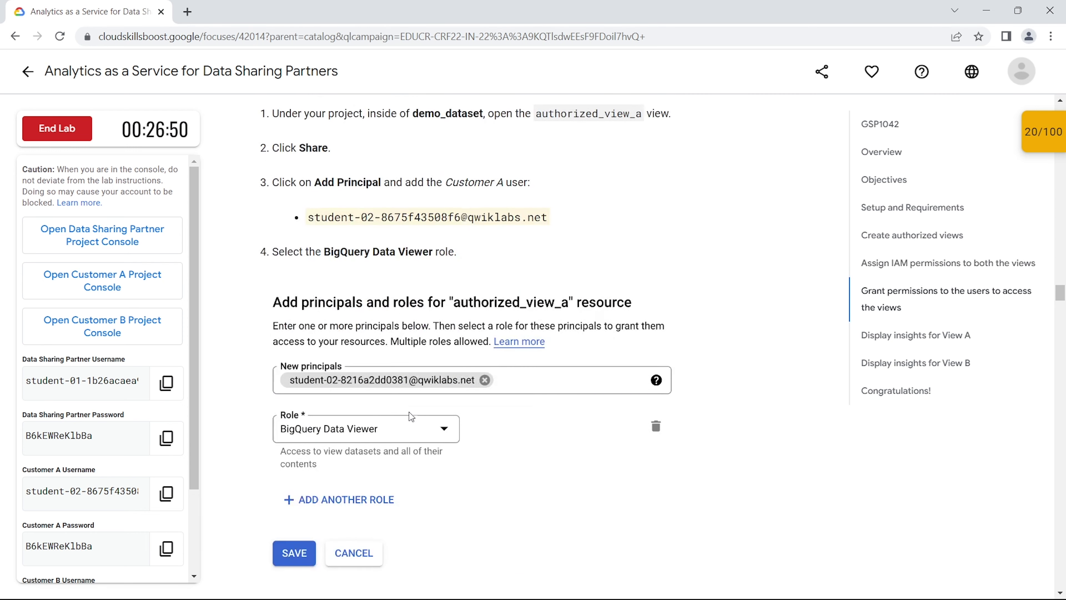
triple_click(383, 200)
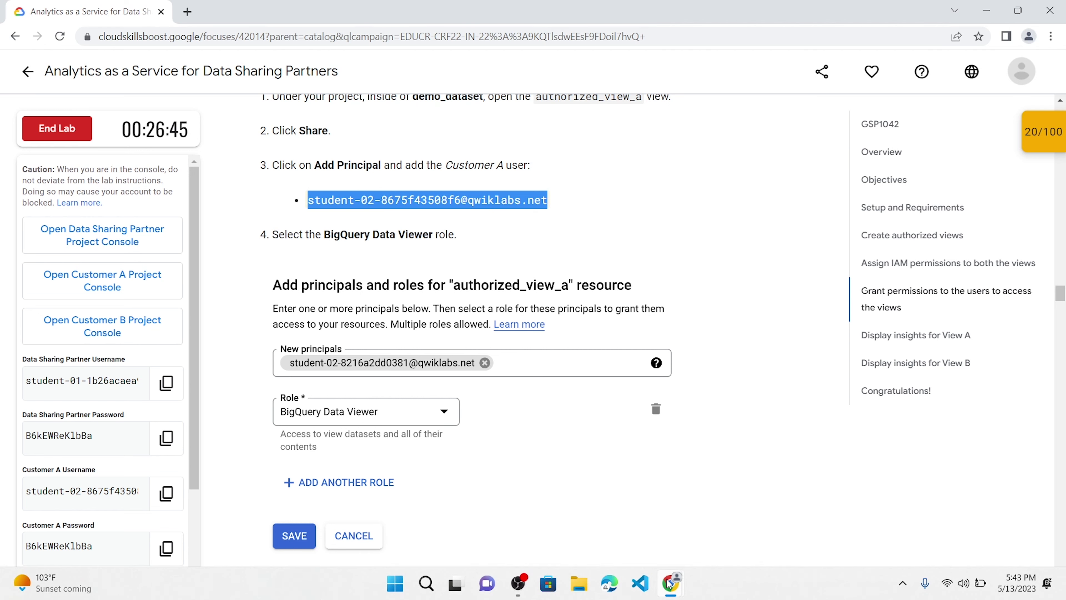
- Switch to BigQuery, close the authorized views settings and open the form for granting access to authorized_view_a
mouse_move(671, 583)
left_click(713, 504)
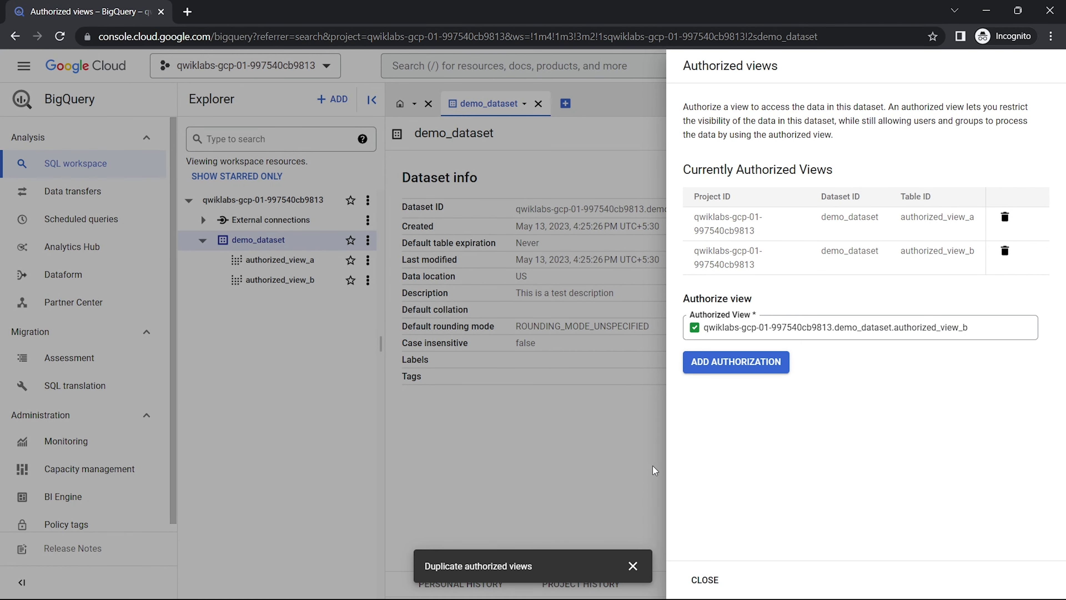
left_click(696, 581)
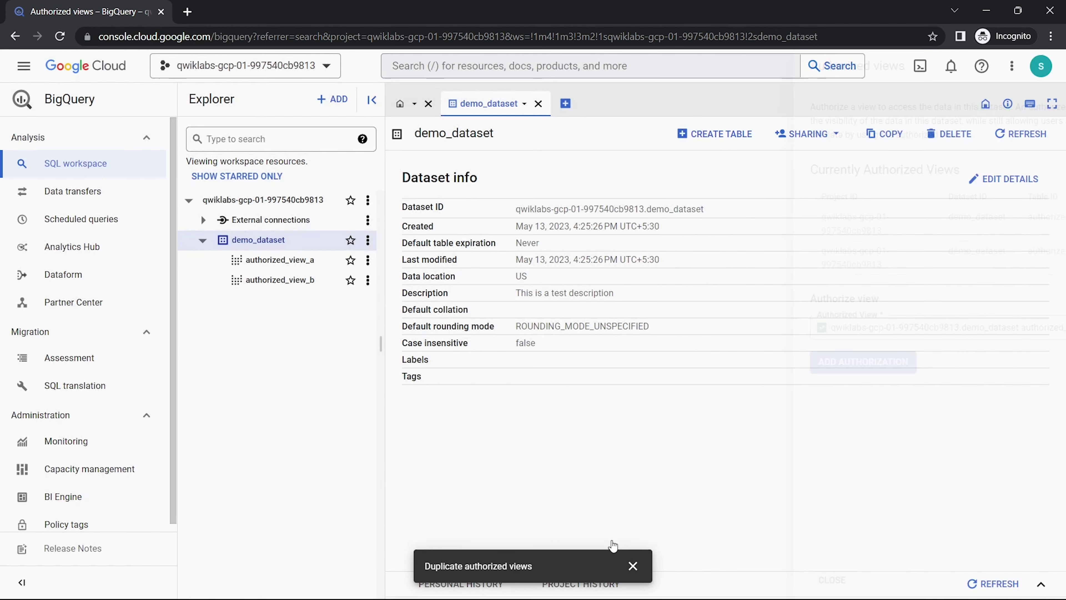
left_click(300, 267)
left_click(422, 250)
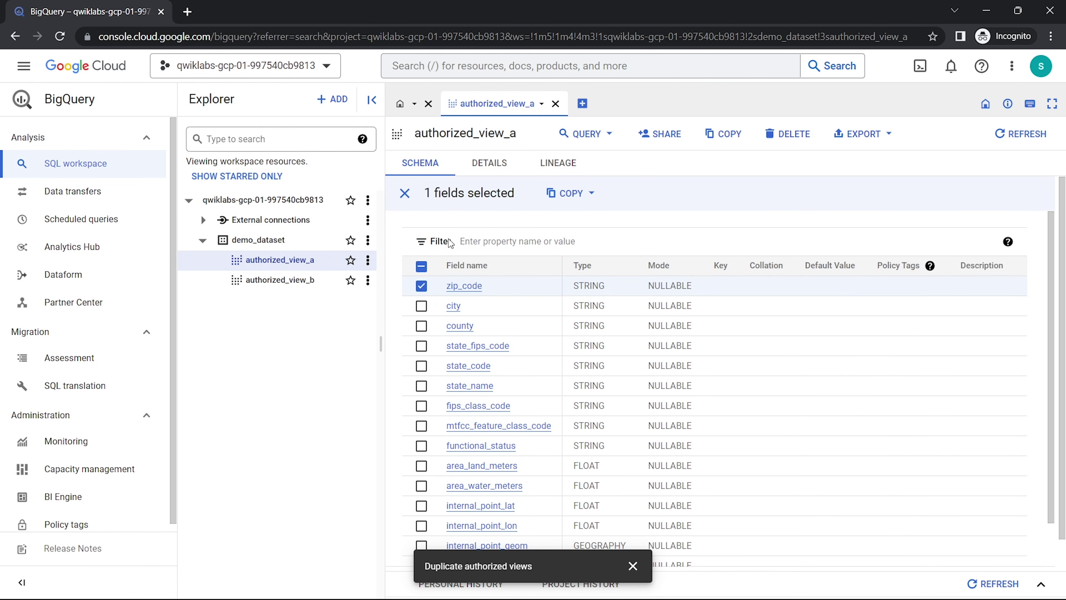
left_click(405, 194)
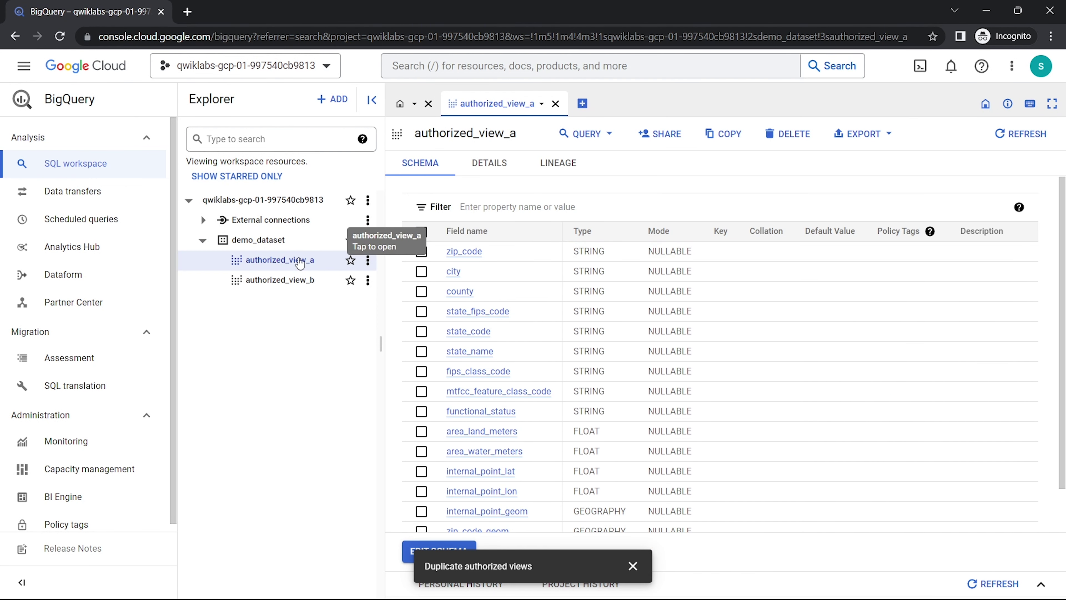
left_click(660, 134)
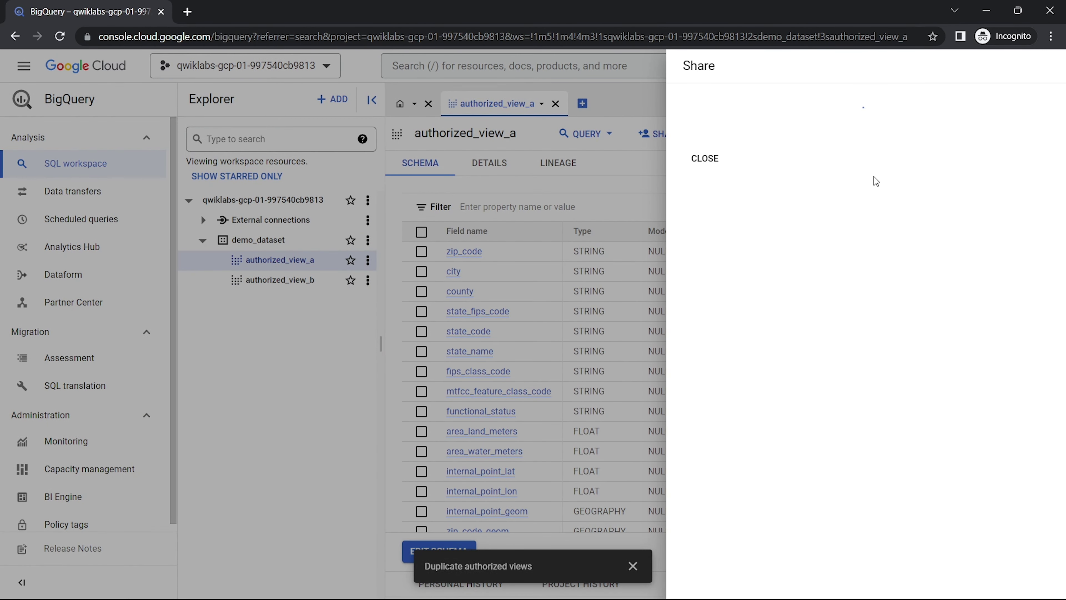
left_click(983, 111)
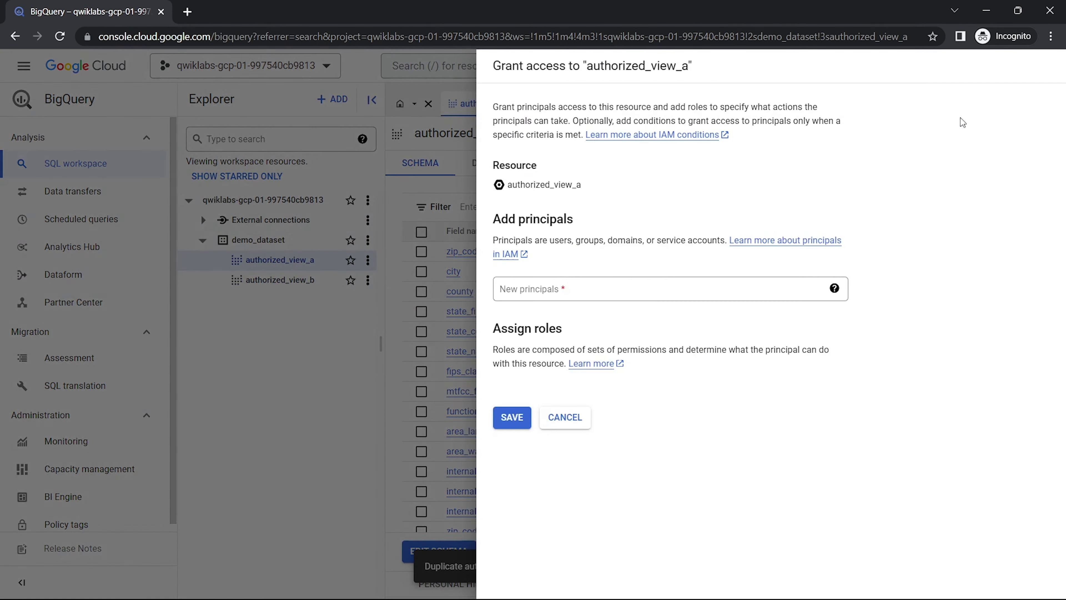
- Grant the Customer A user's e-mail the BigQuery Data Viewer role on authorized_view_a and save
left_click(748, 281)
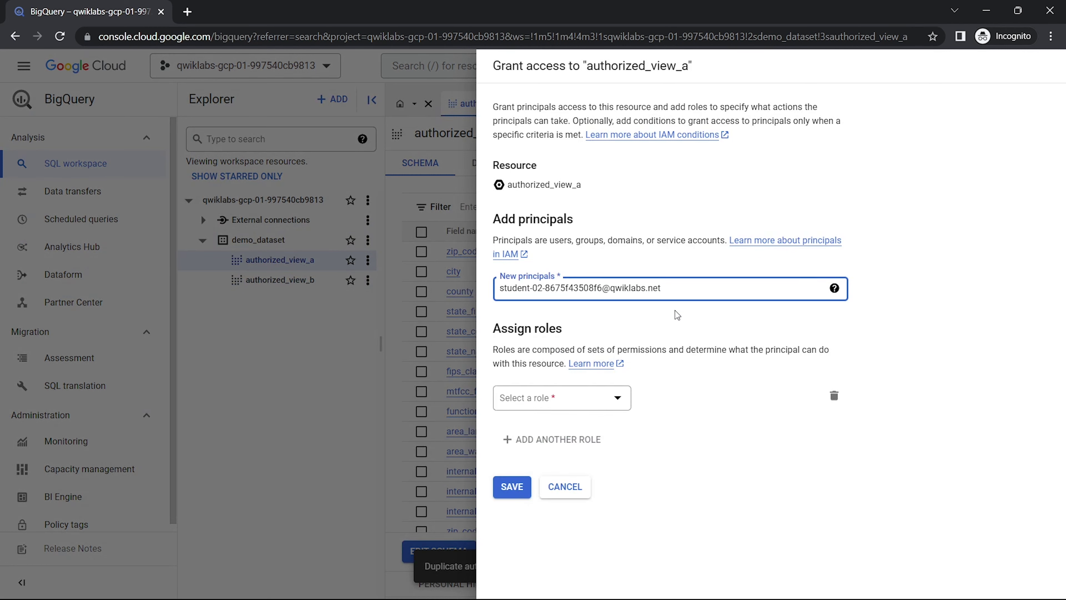
left_click(619, 316)
left_click(582, 397)
type("bigq")
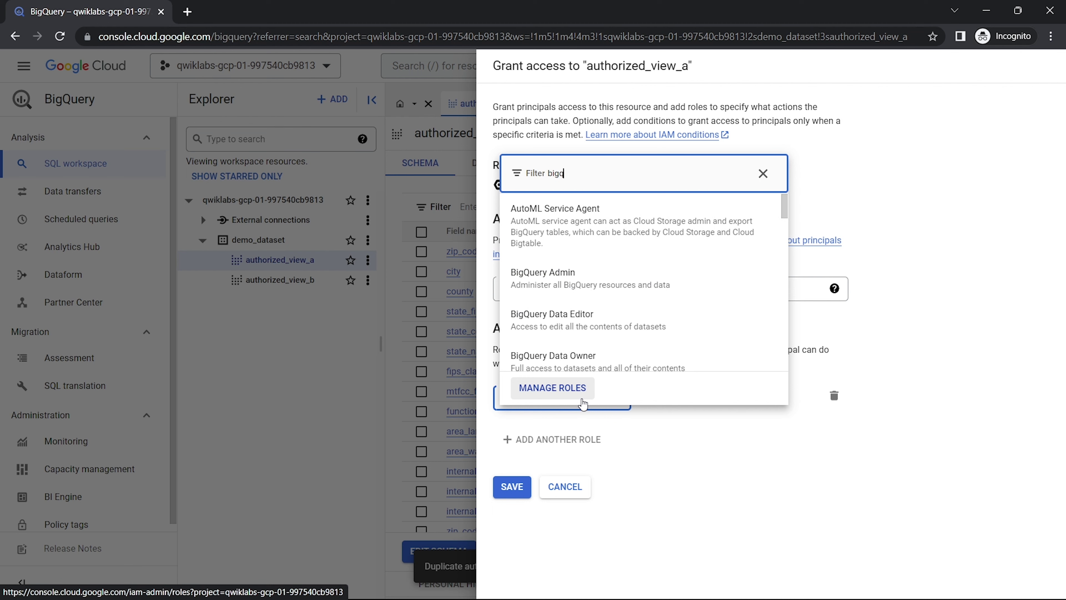
scroll(580, 357, "down", 3)
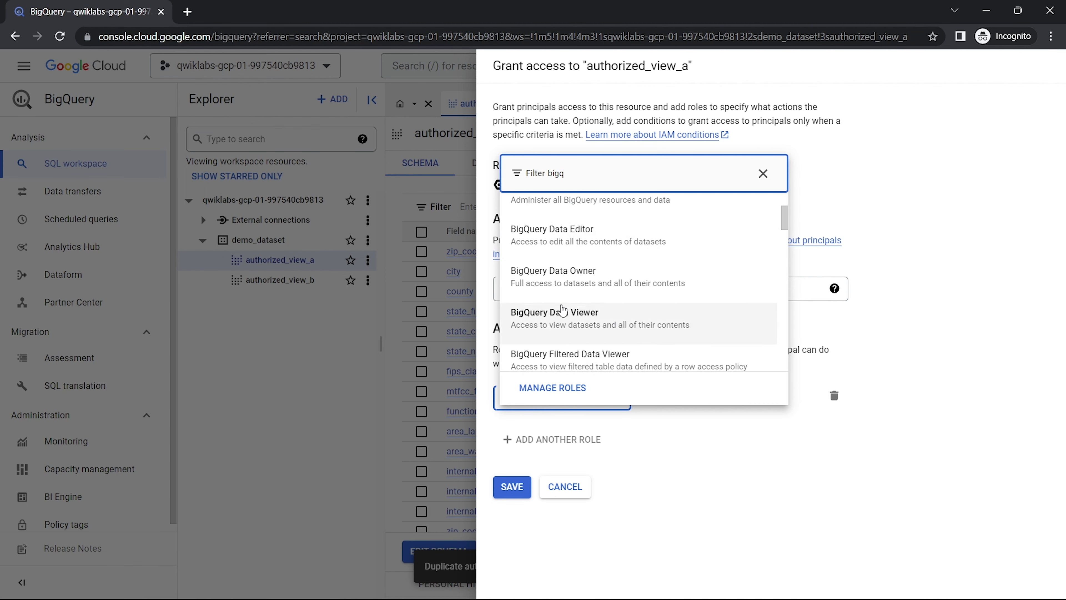
left_click(579, 282)
left_click(512, 506)
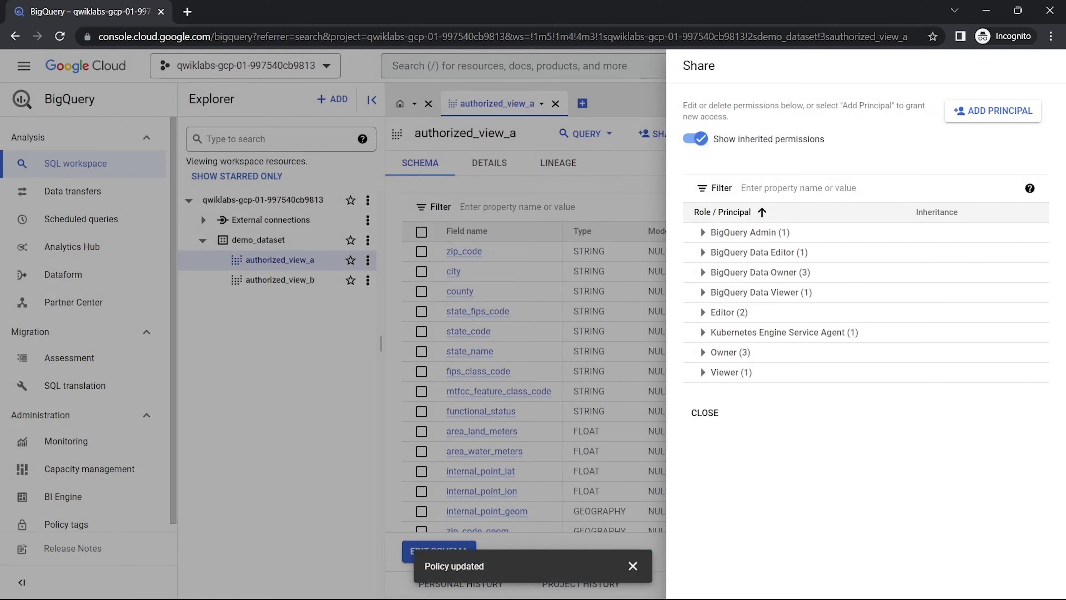
- Switch to the lab page and copy the Customer B user's e-mail from the "Assign IAM permissions for Customer B" section
mouse_move(663, 592)
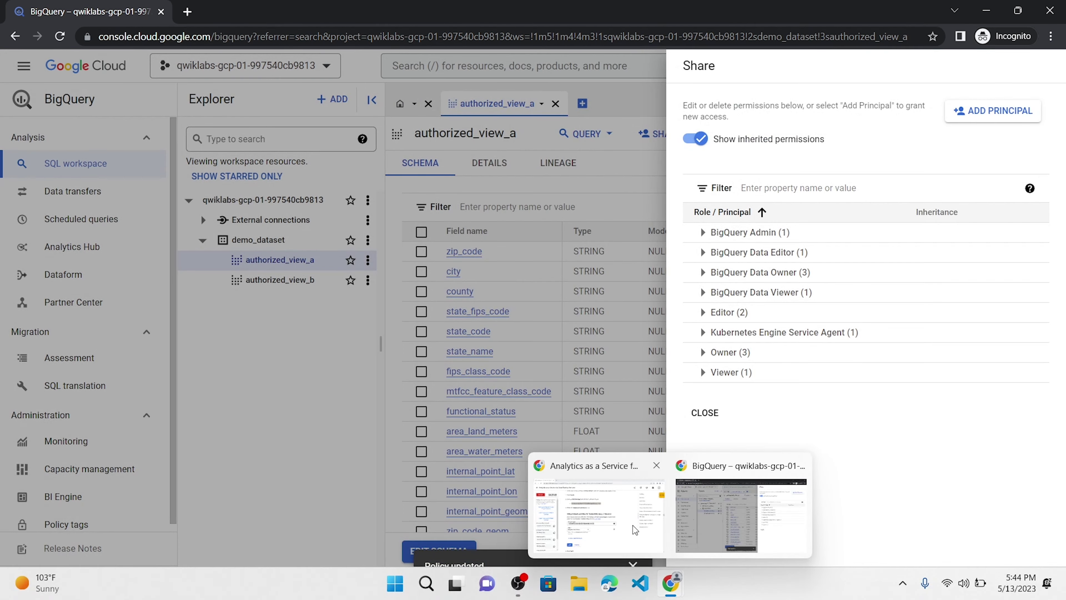
left_click(633, 525)
scroll(546, 366, "down", 10)
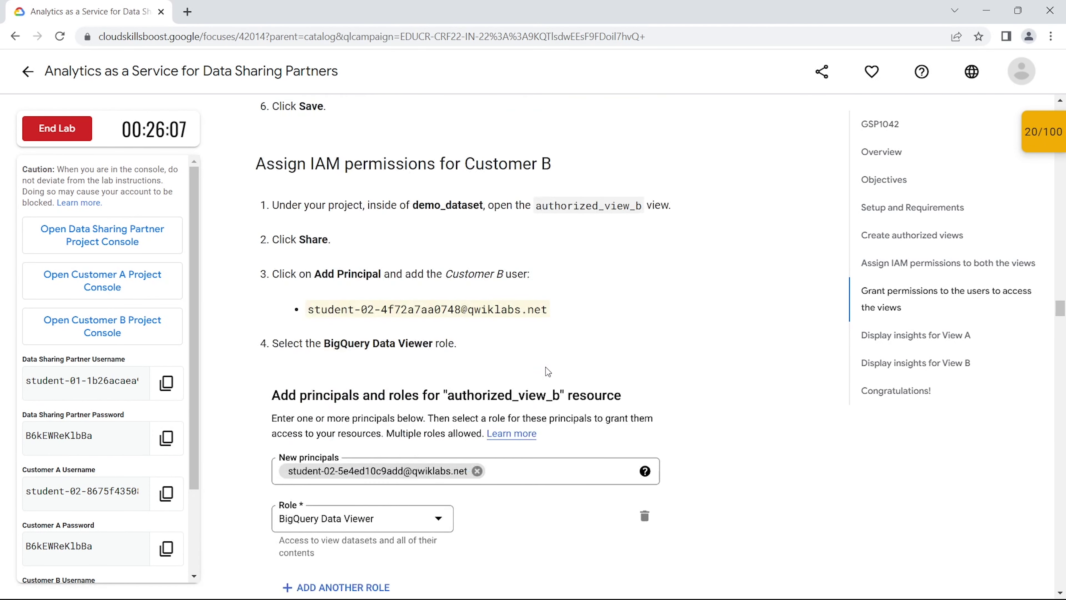
left_click(419, 298)
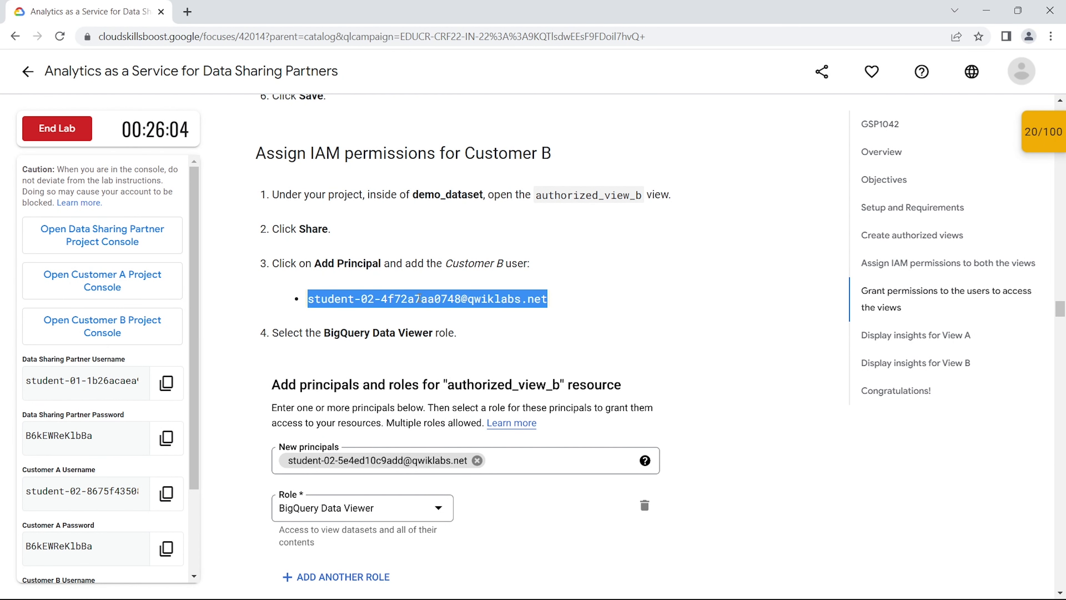
- Switch to BigQuery, close the sharing settings of authorized_view_a and open the form for granting access to authorized_view_b
mouse_move(659, 565)
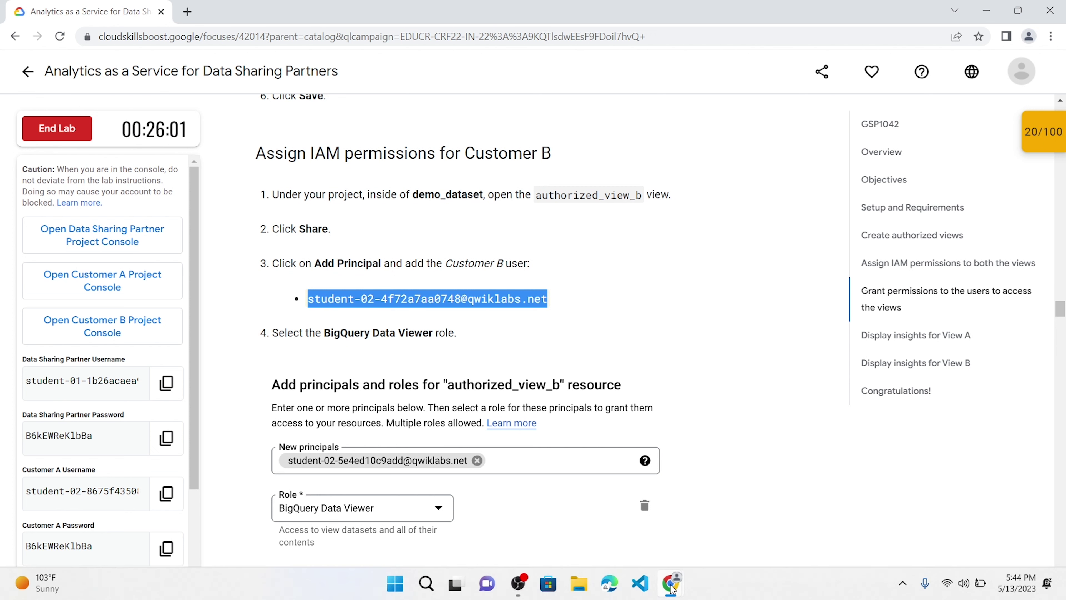
mouse_move(674, 586)
left_click(723, 523)
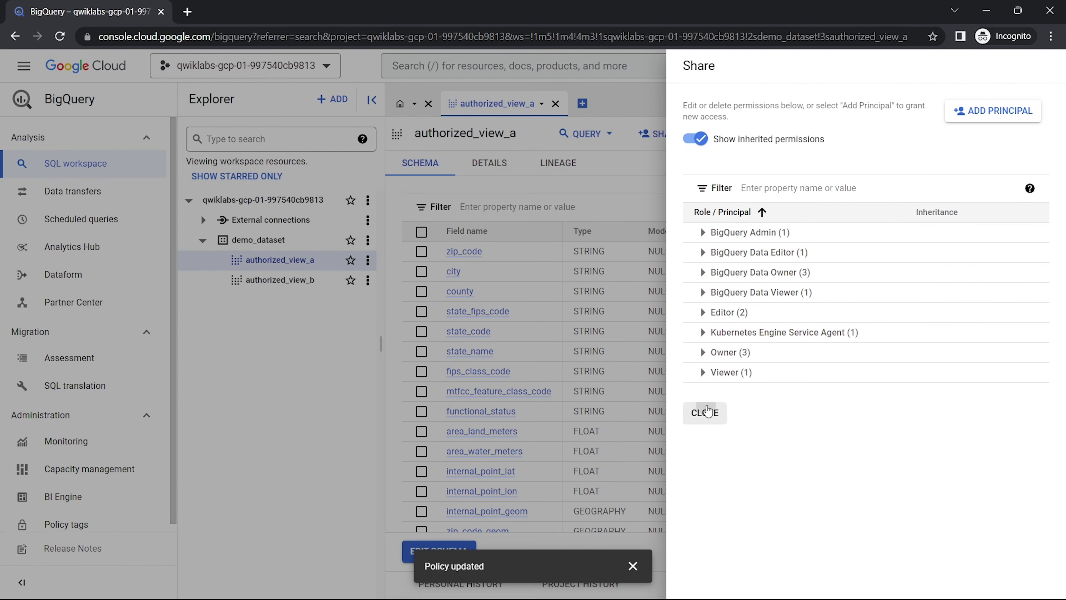
left_click(707, 411)
left_click(280, 279)
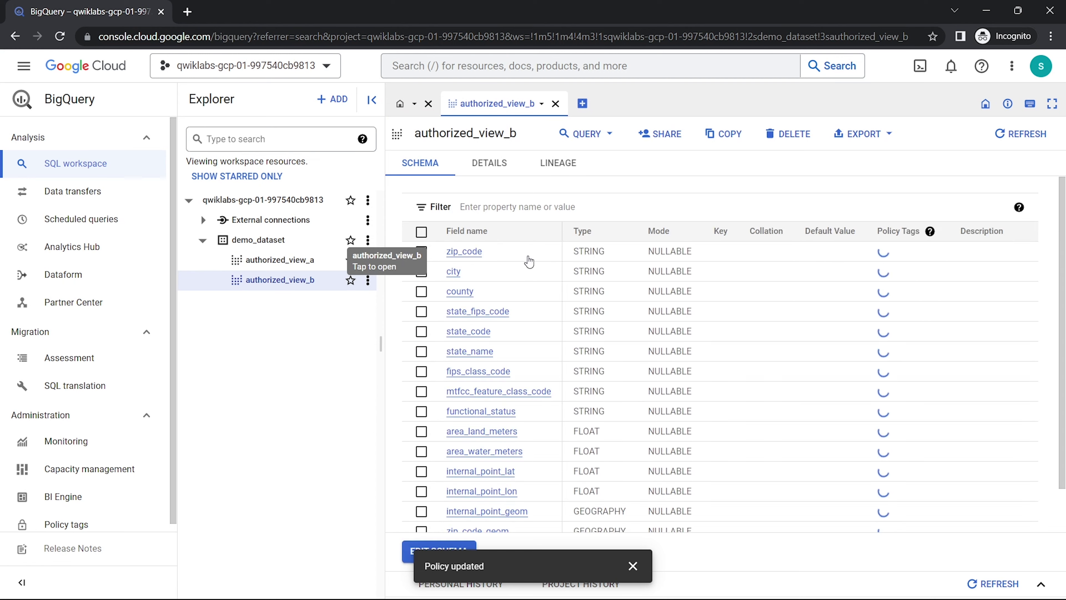
left_click(657, 133)
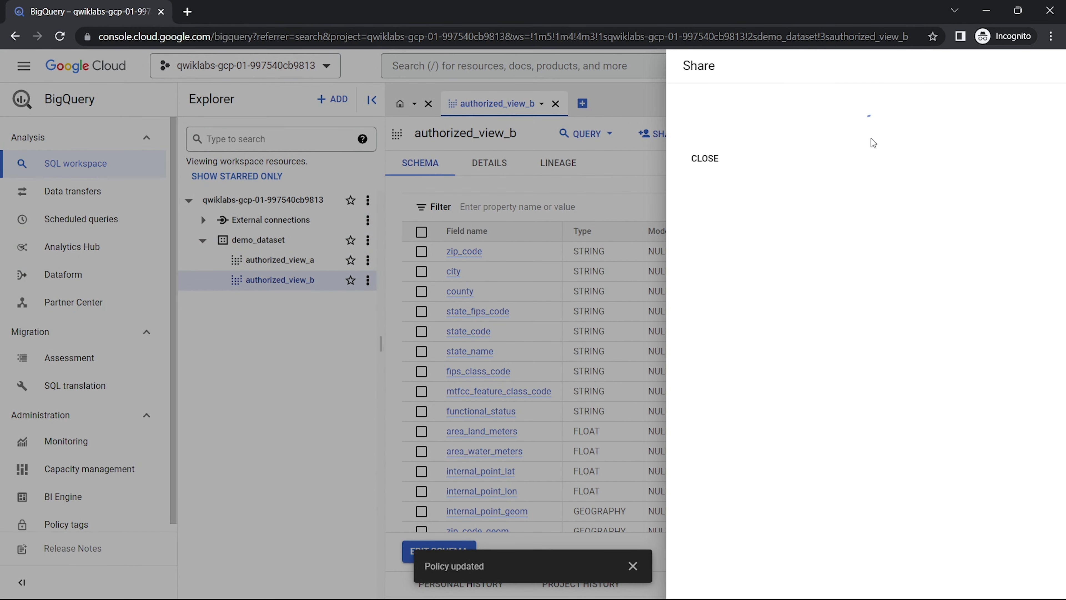
left_click(974, 121)
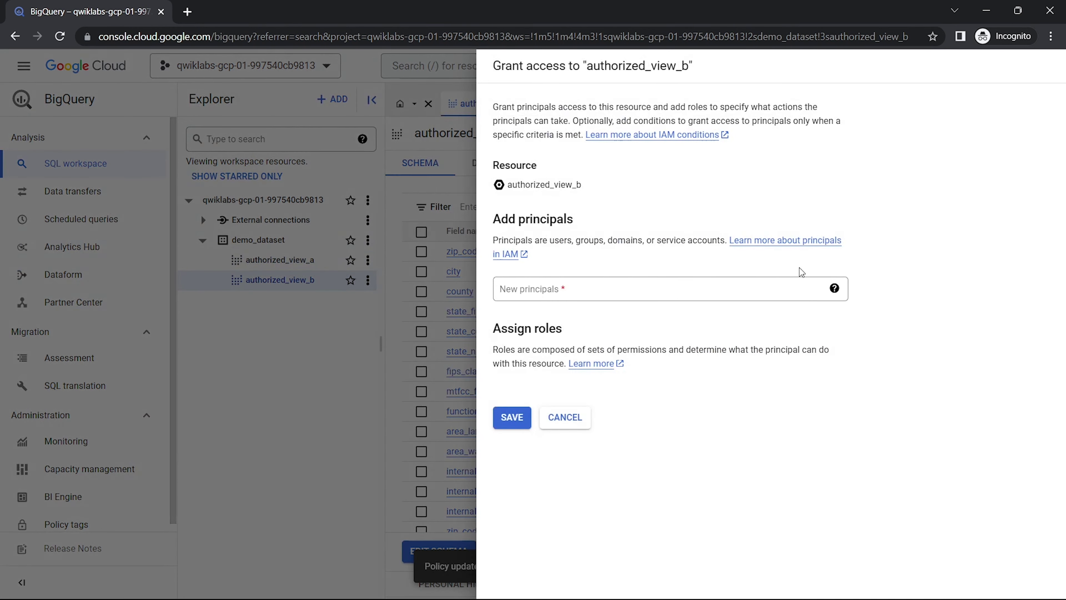
- Grant the Customer B user's e-mail the BigQuery Data Viewer role on authorized_view_b, save and close the sharing settings
left_click(790, 292)
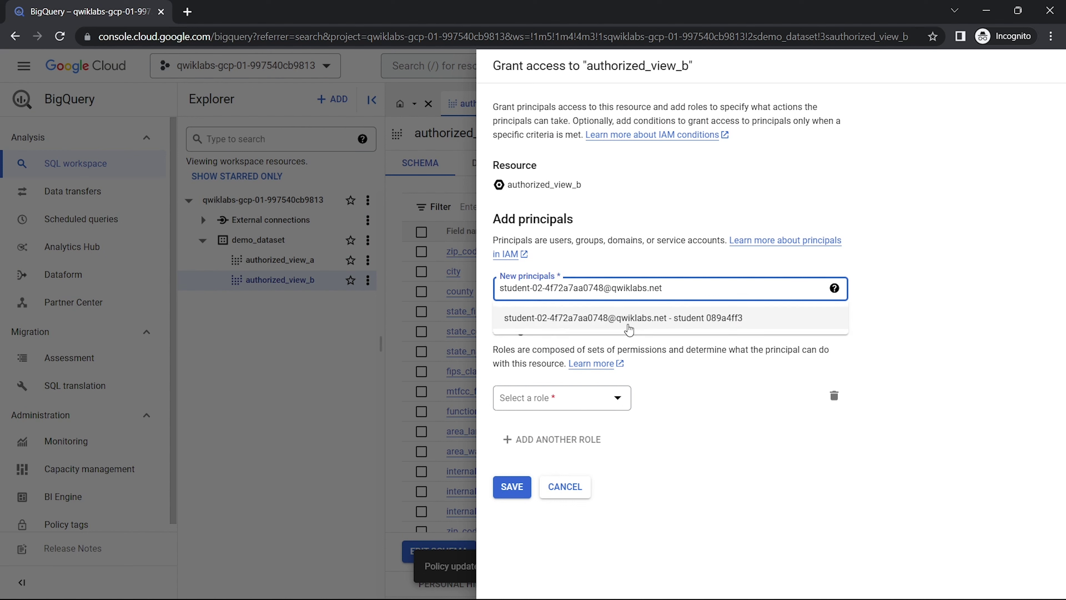
left_click(620, 330)
left_click(566, 398)
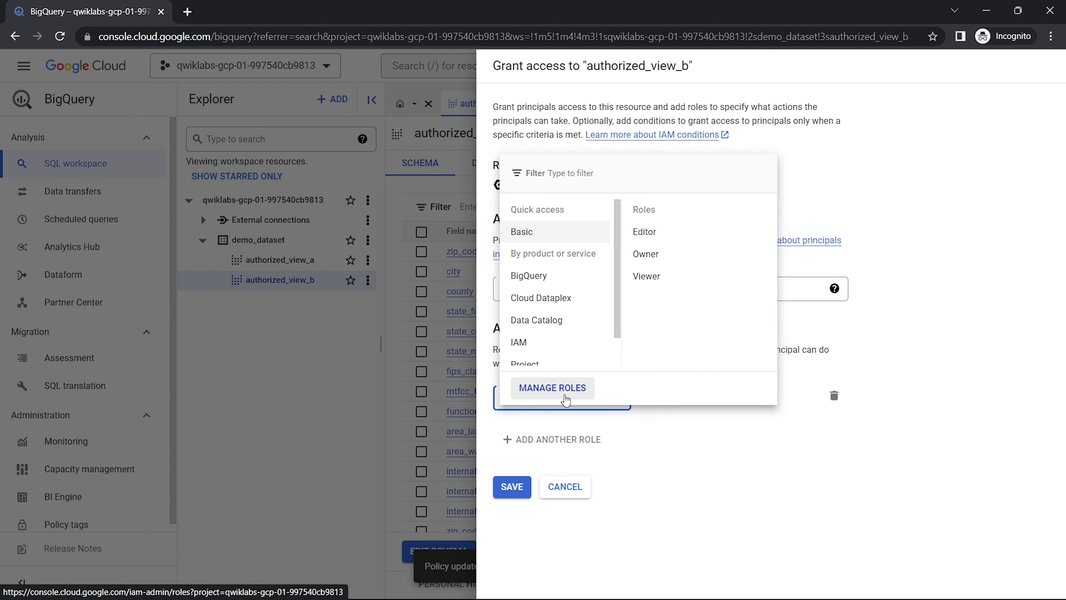
type("big")
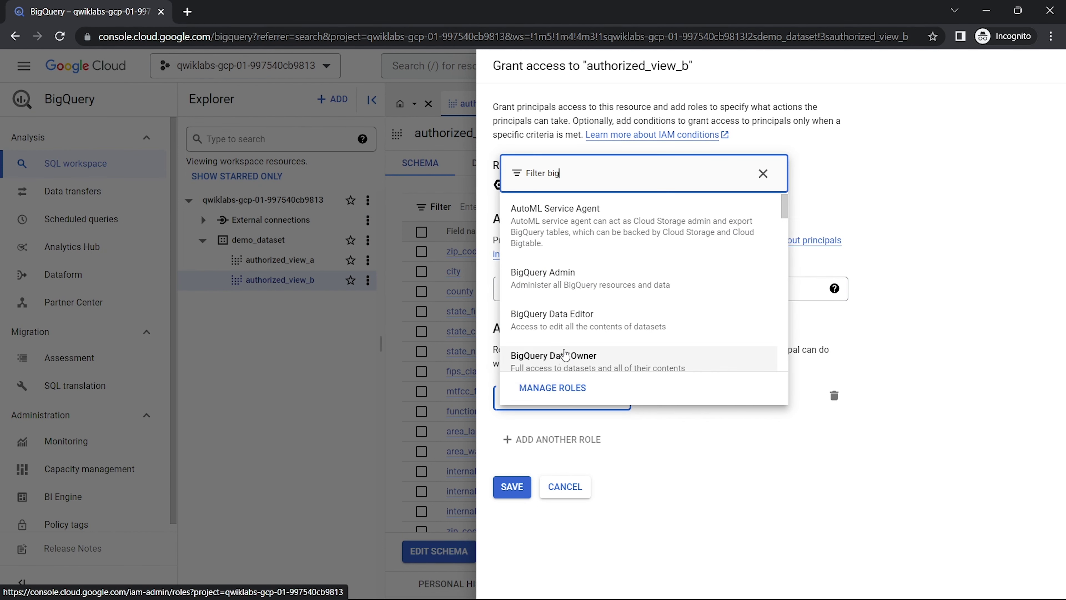
scroll(560, 320, "down", 2)
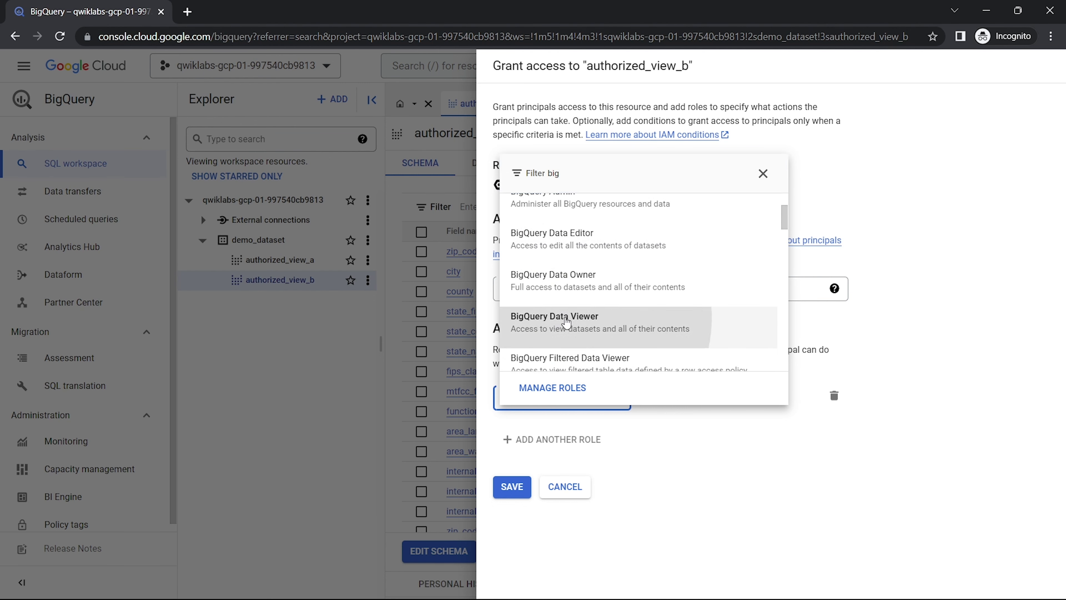
left_click(562, 322)
left_click(521, 501)
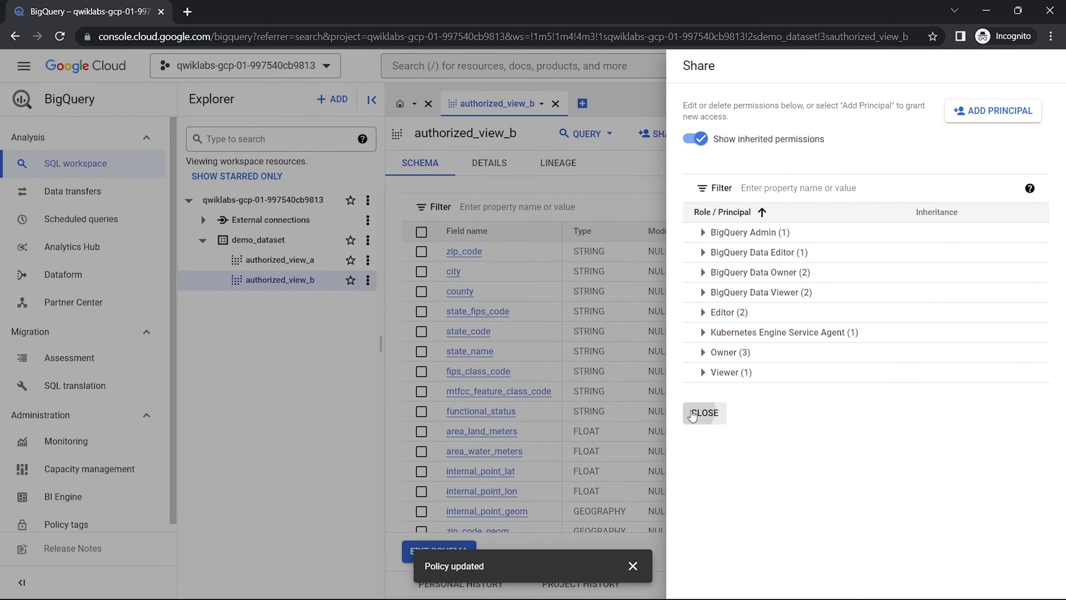
left_click(704, 413)
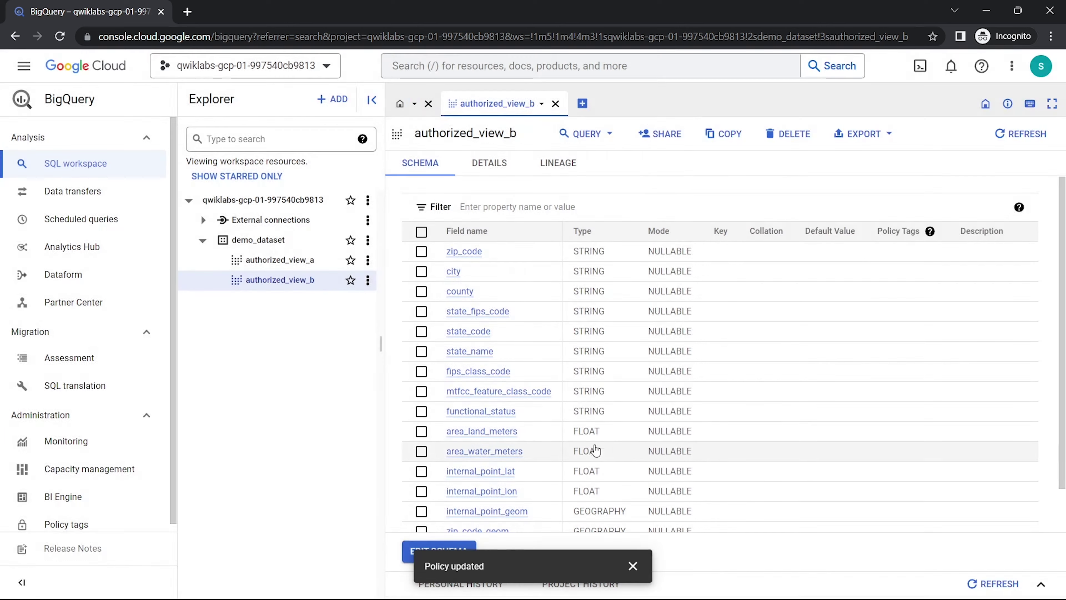
- Switch to the lab page and check the progress of the "Grant permissions to the users to access the views" task
mouse_move(669, 584)
left_click(620, 521)
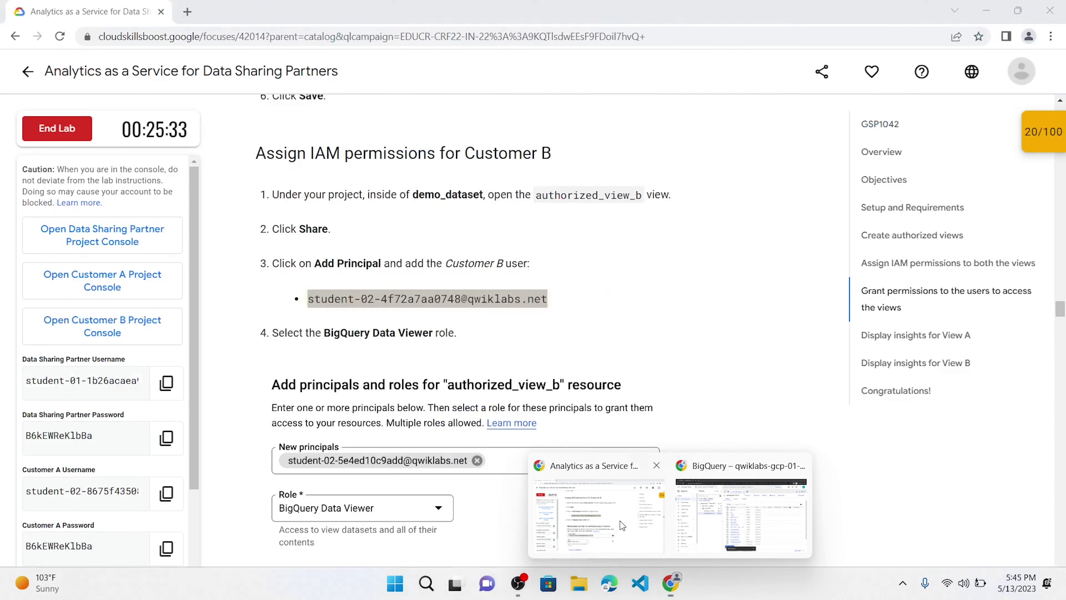
scroll(471, 406, "down", 9)
left_click(418, 419)
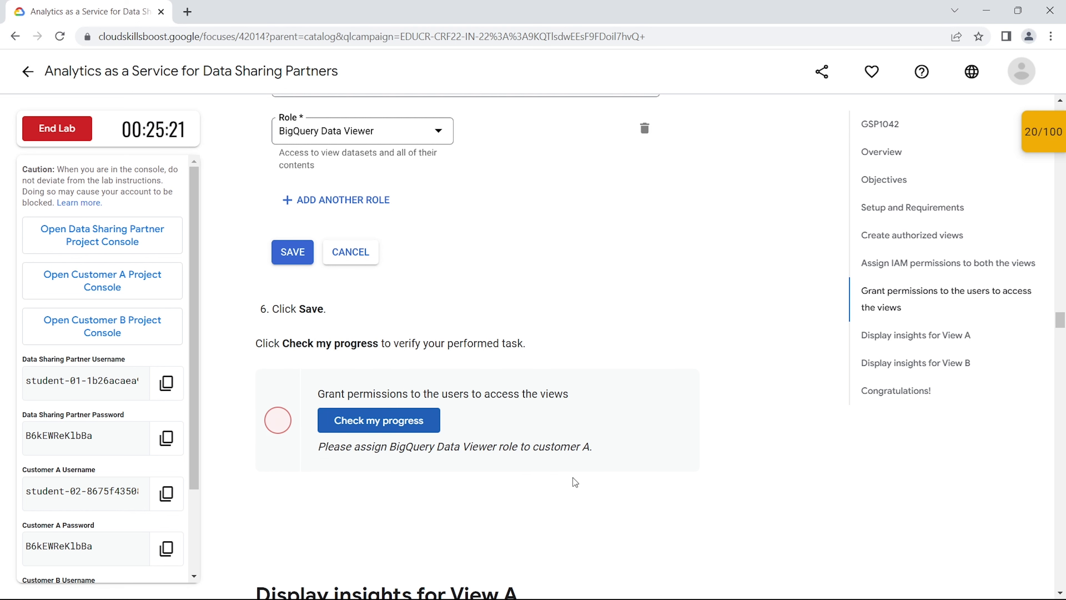
- Switch to BigQuery and open the form for granting a new principal access to authorized_view_a
mouse_move(664, 588)
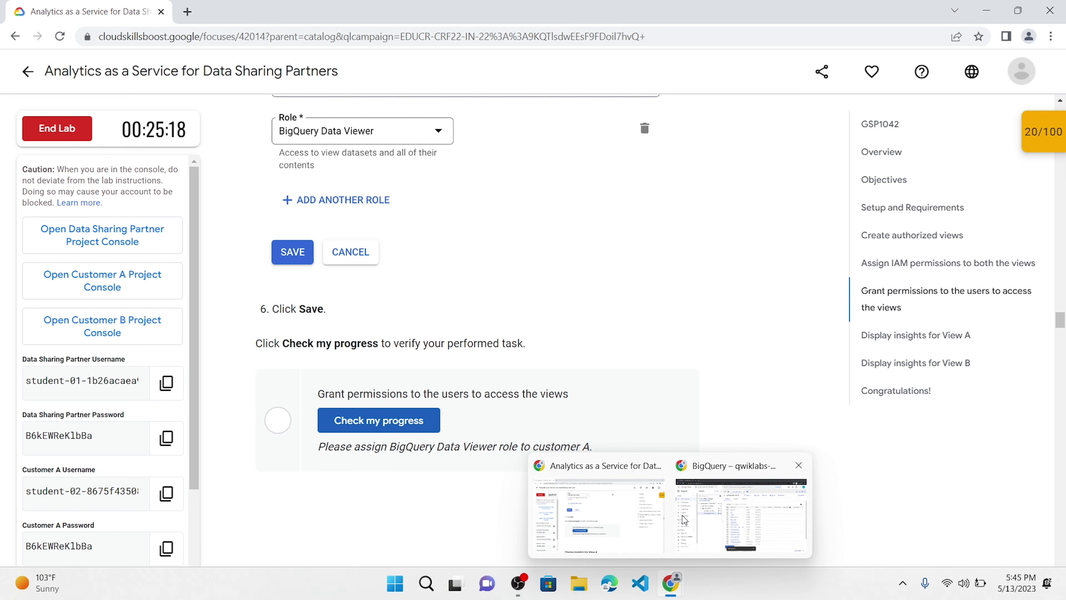
left_click(734, 506)
left_click(323, 261)
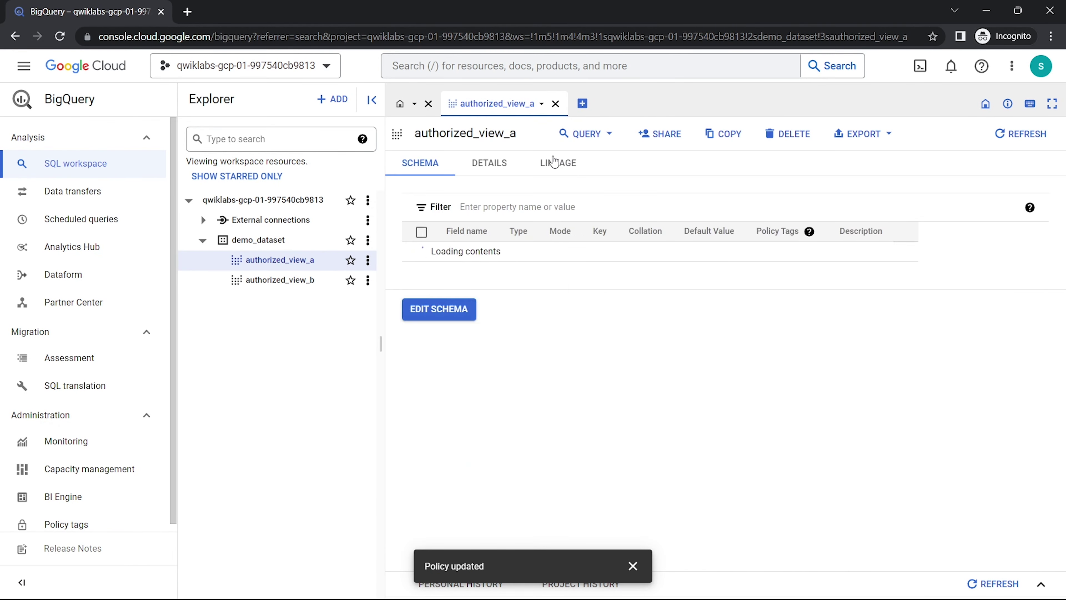
left_click(657, 128)
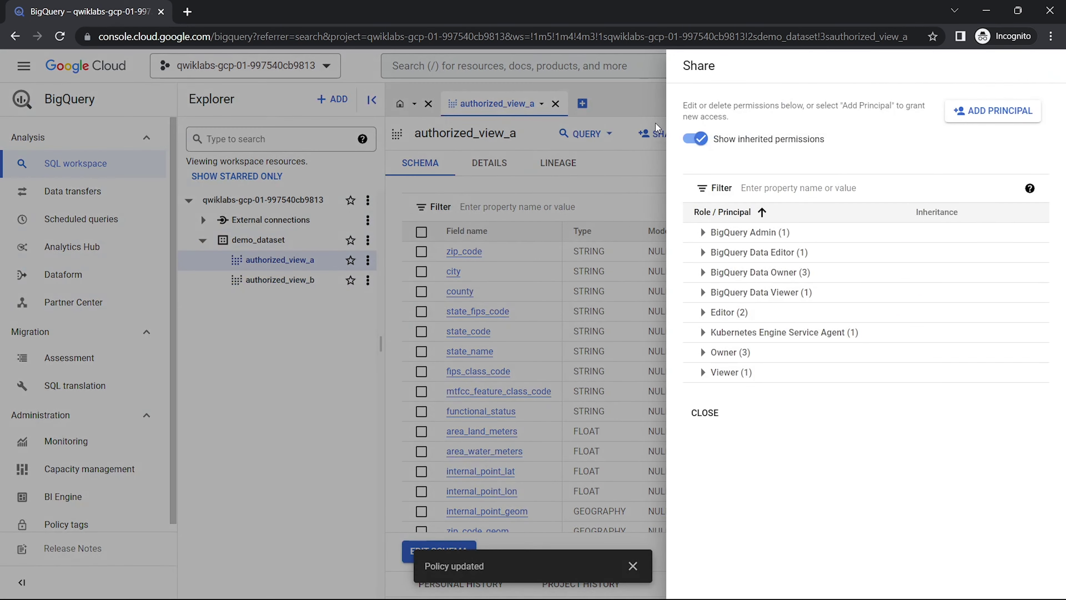
left_click(947, 117)
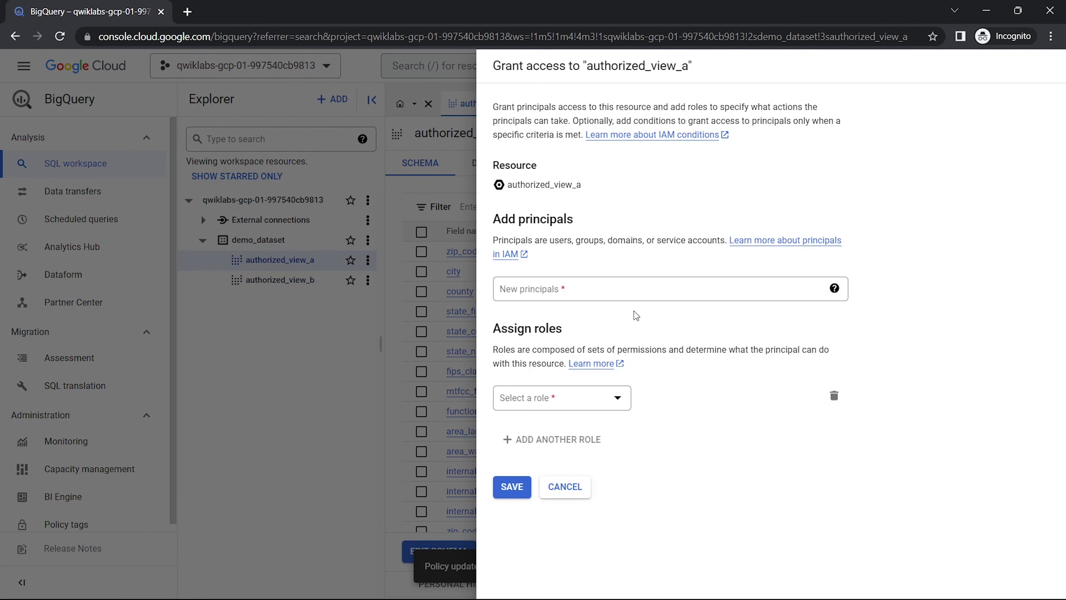
left_click(595, 292)
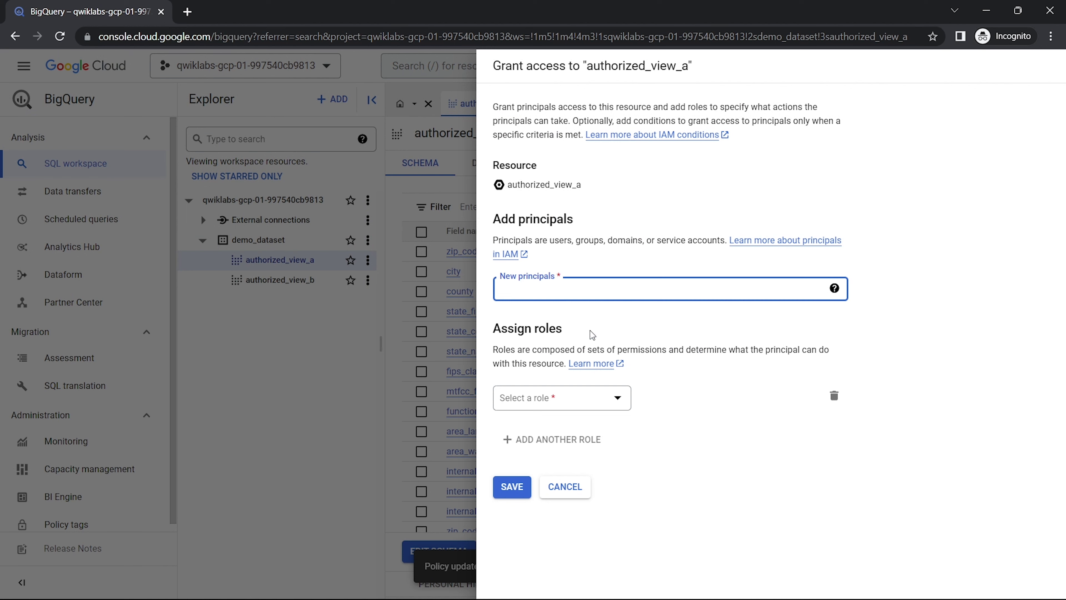
left_click(577, 407)
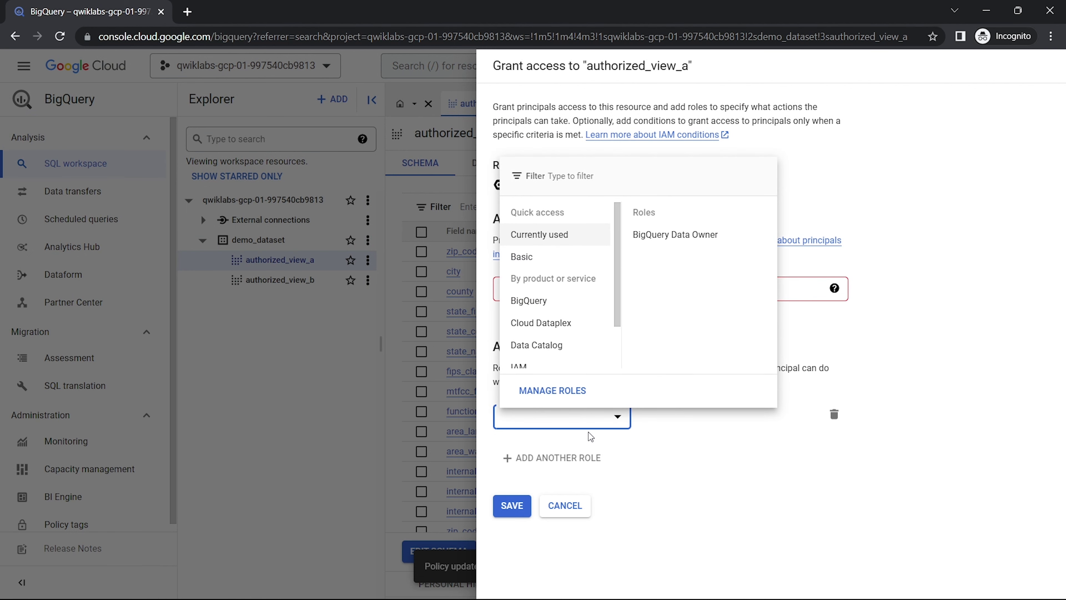
left_click(642, 518)
- Switch to the lab page and copy the Customer A user's e-mail from the authorized_view_a sharing instructions
mouse_move(673, 585)
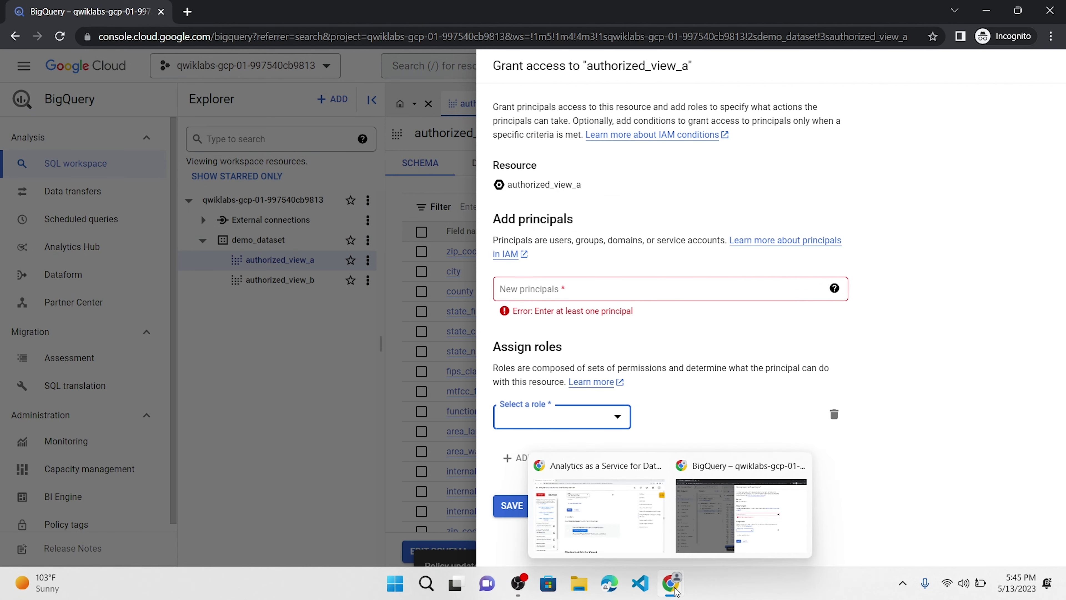
left_click(635, 537)
scroll(373, 293, "up", 10)
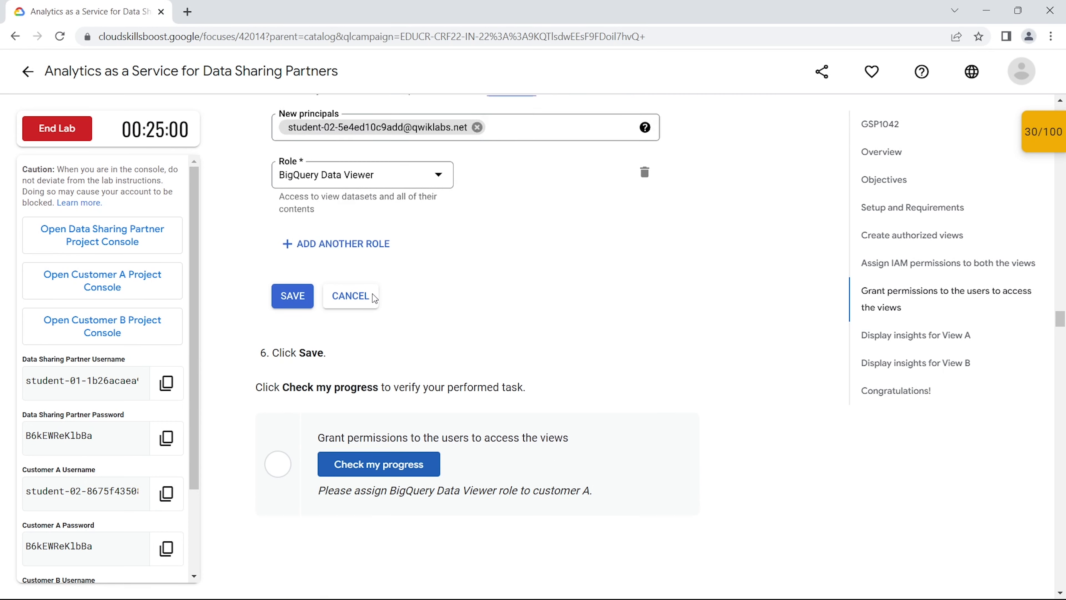
scroll(372, 293, "up", 6)
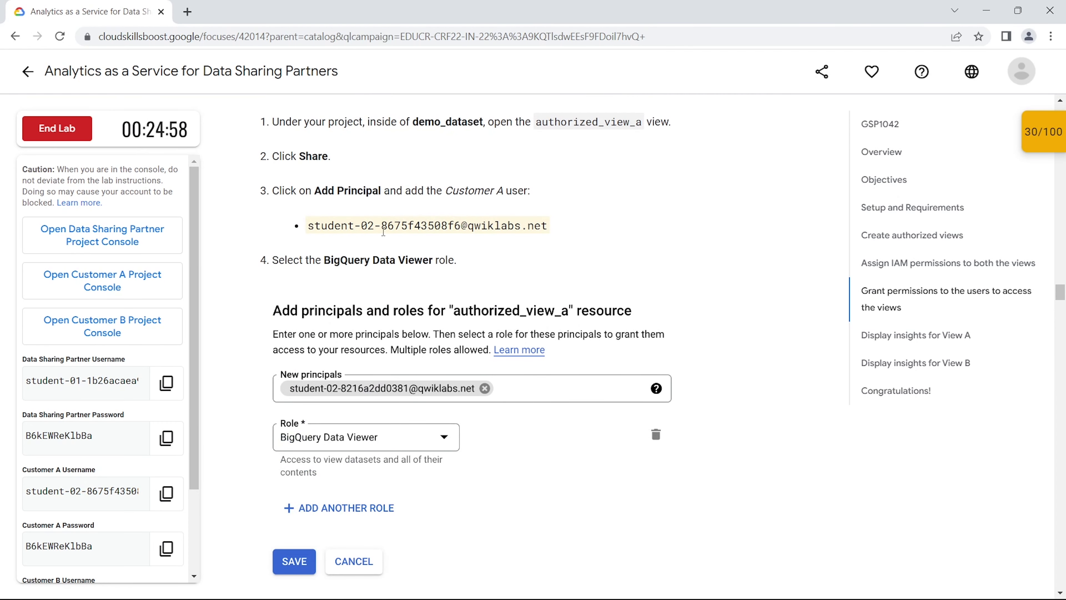
left_click(385, 229)
key("ctrl+c")
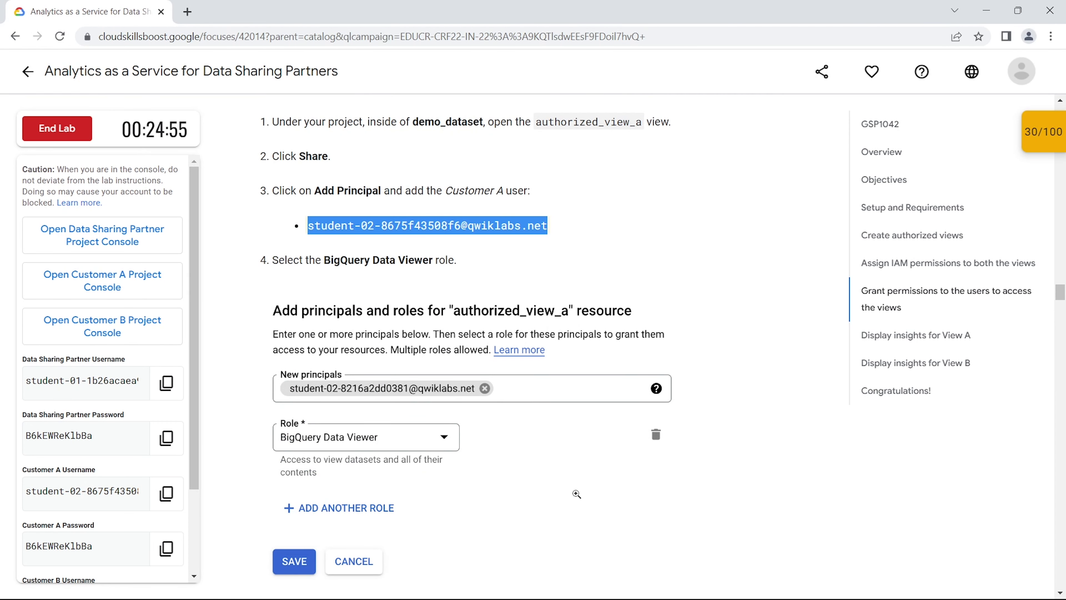
- Switch to BigQuery, grant the Customer A user's e-mail the BigQuery Data Viewer role on authorized_view_a and save
mouse_move(603, 595)
mouse_move(668, 581)
left_click(695, 514)
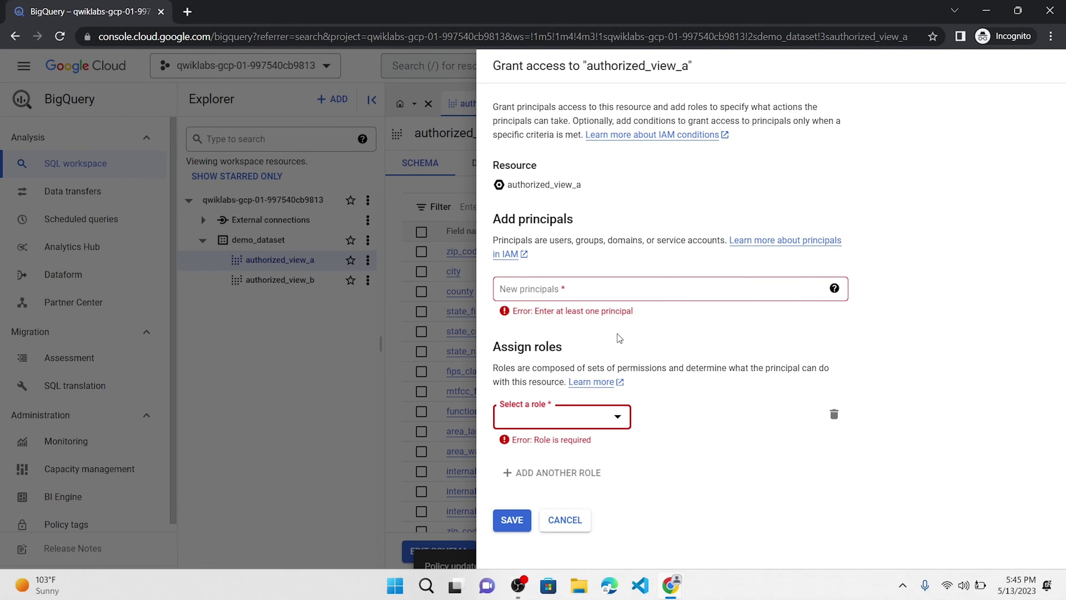
left_click(586, 298)
key("ctrl+v")
left_click(593, 317)
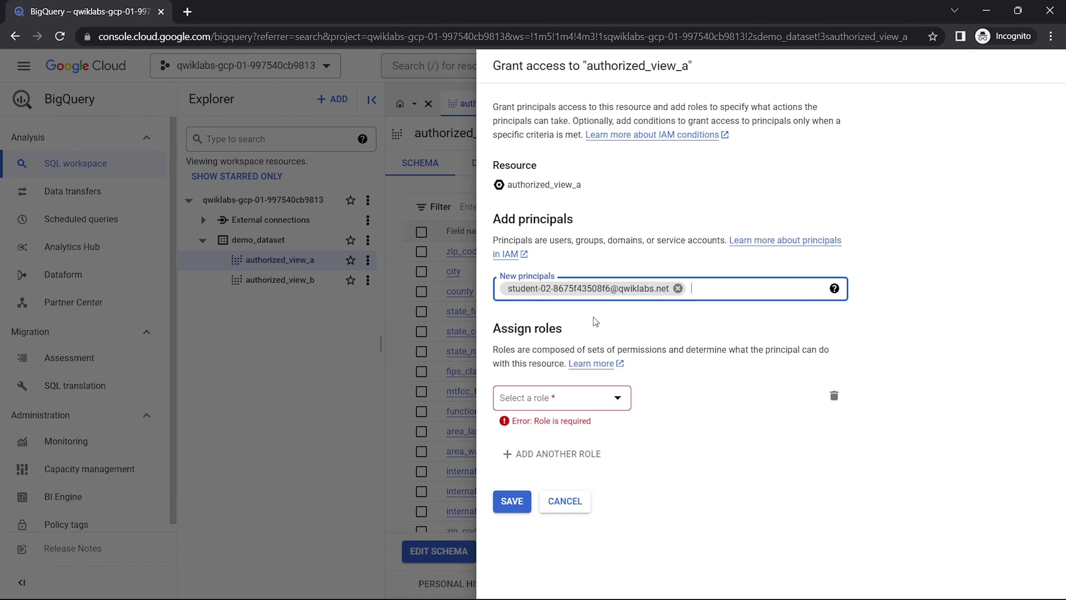
left_click(569, 408)
type("big")
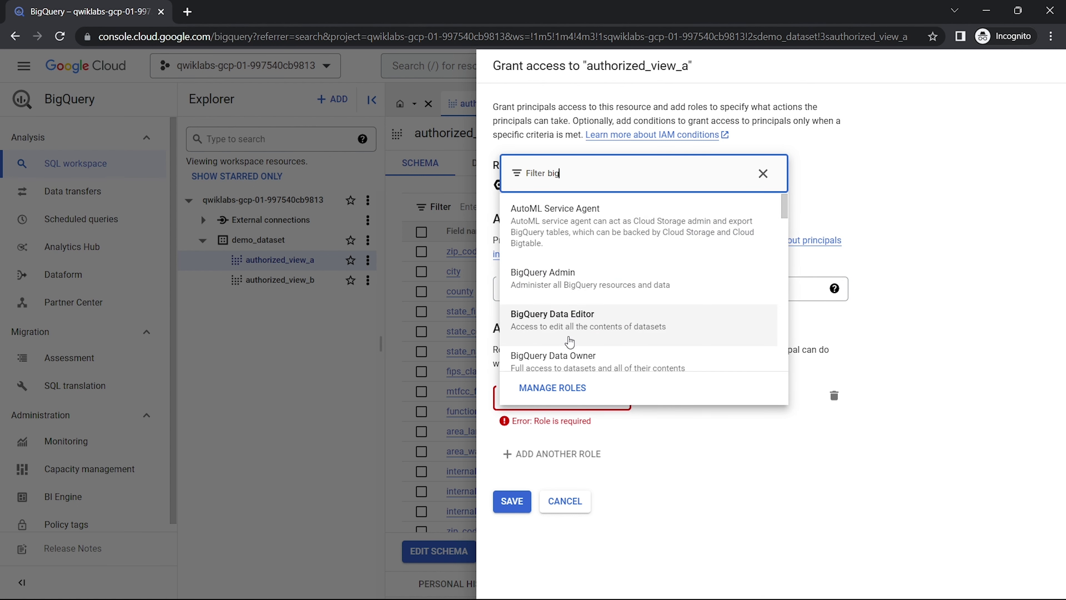
scroll(570, 343, "down", 3)
left_click(588, 291)
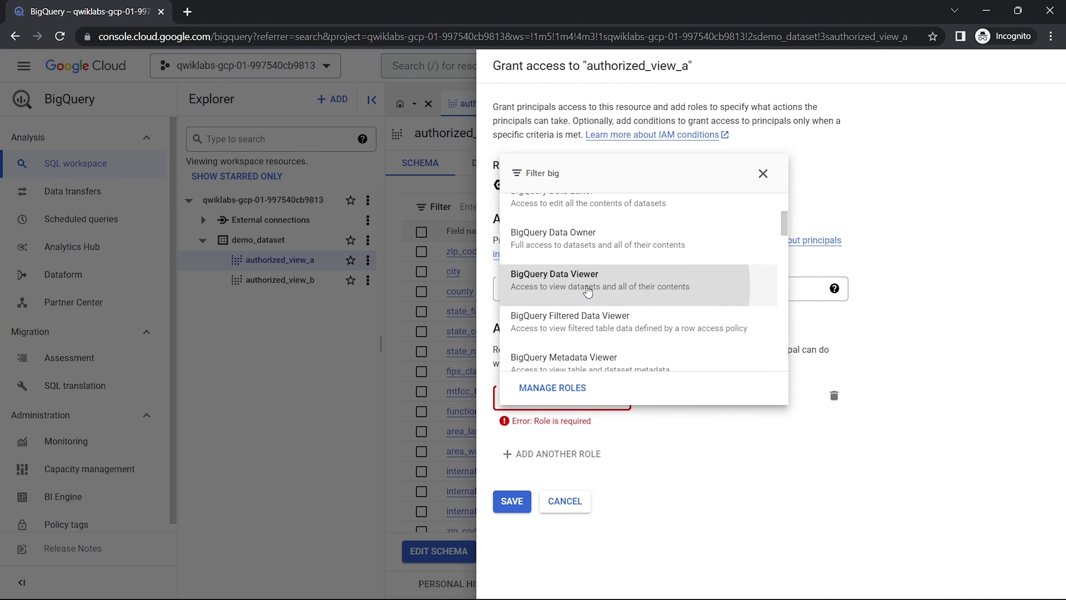
left_click(511, 507)
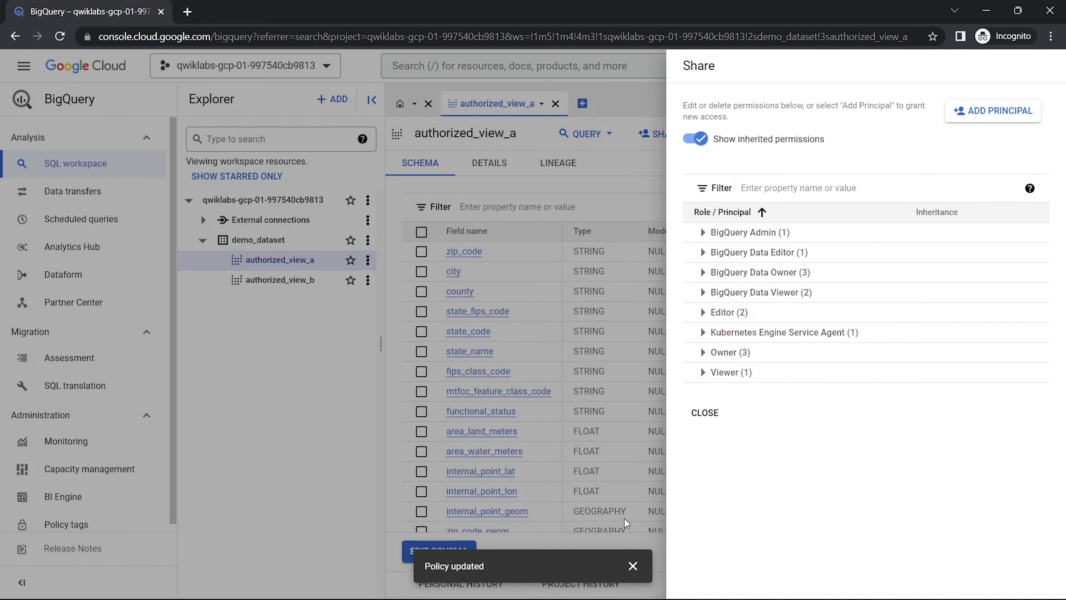
- Switch to the lab page and recheck the progress of the "Grant permissions to the users to access the views" task
mouse_move(630, 596)
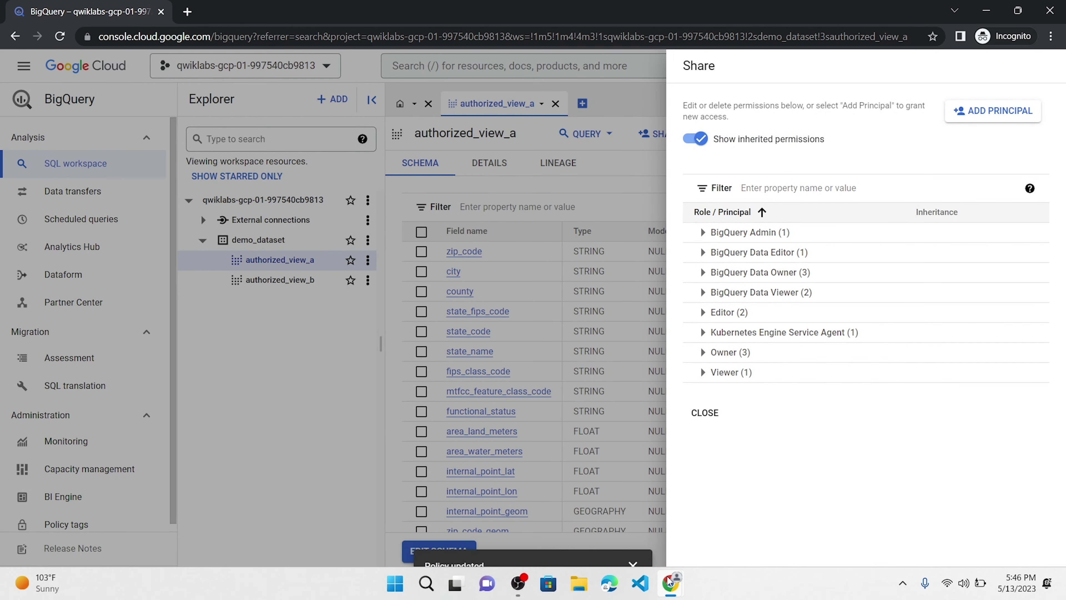
mouse_move(670, 582)
left_click(595, 504)
scroll(416, 391, "down", 5)
scroll(415, 387, "down", 10)
left_click(397, 507)
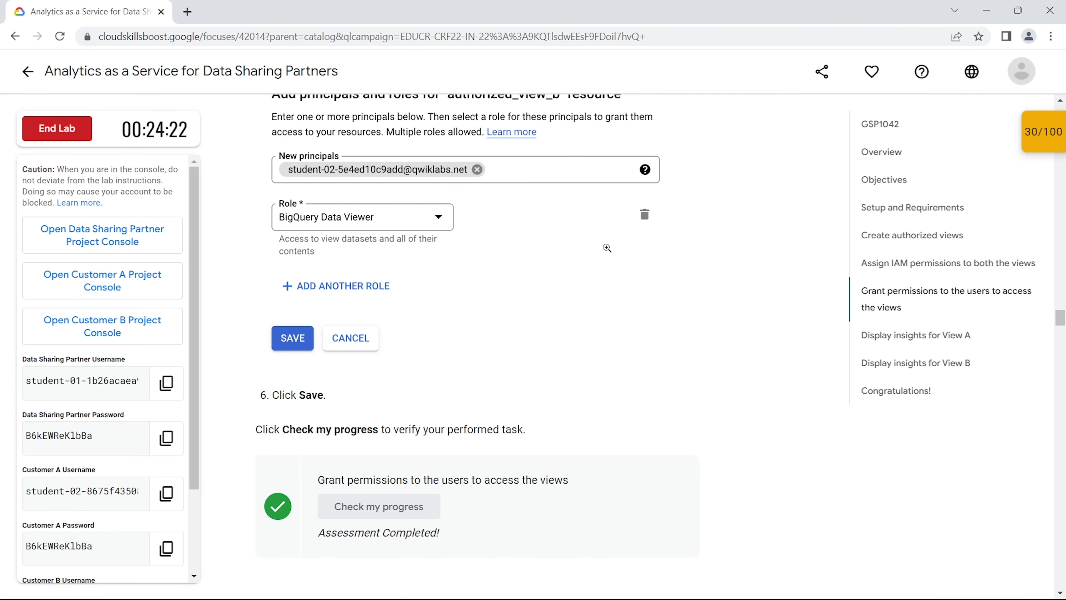
- Go to the "Assign IAM permissions to both the views" section and check that task's progress
left_click(880, 259)
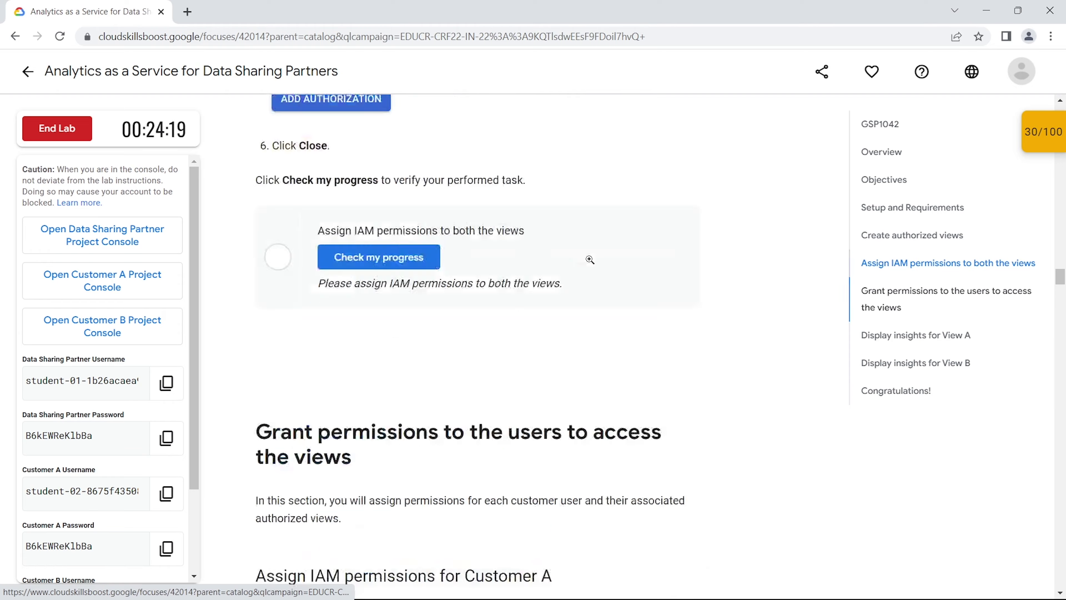
scroll(709, 393, "down", 5)
left_click(383, 437)
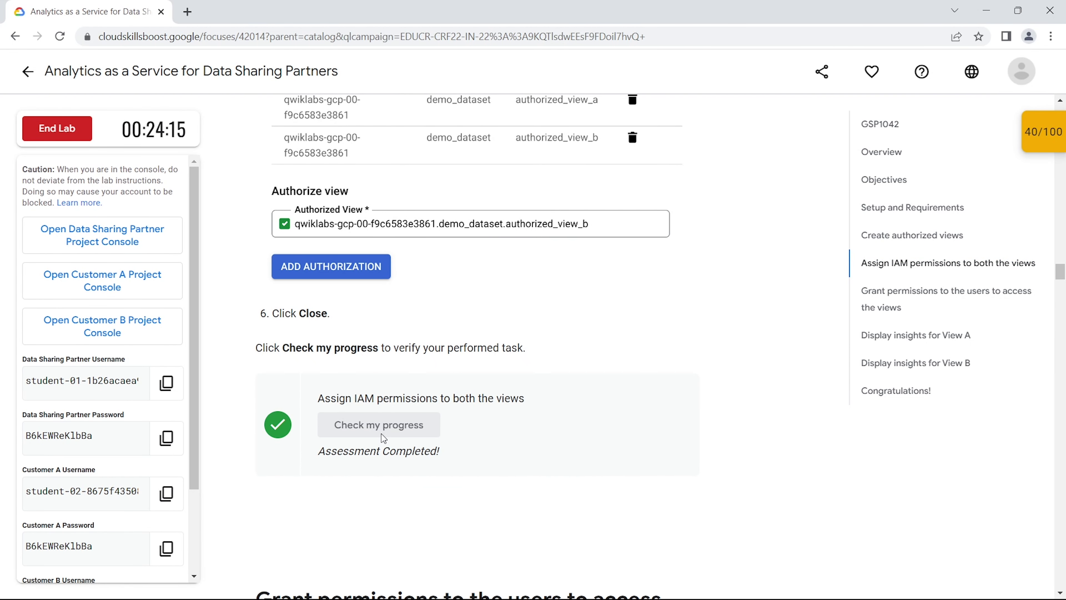
- Go to the "Display insights for View A" section and copy the Customer A username from the lab credentials
left_click(852, 338)
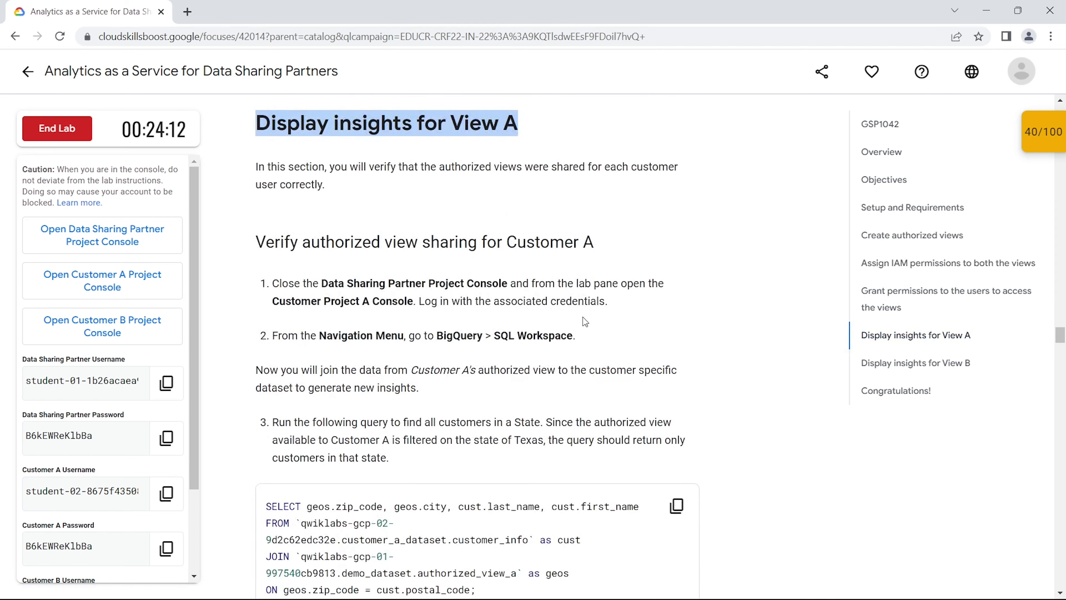
mouse_move(624, 589)
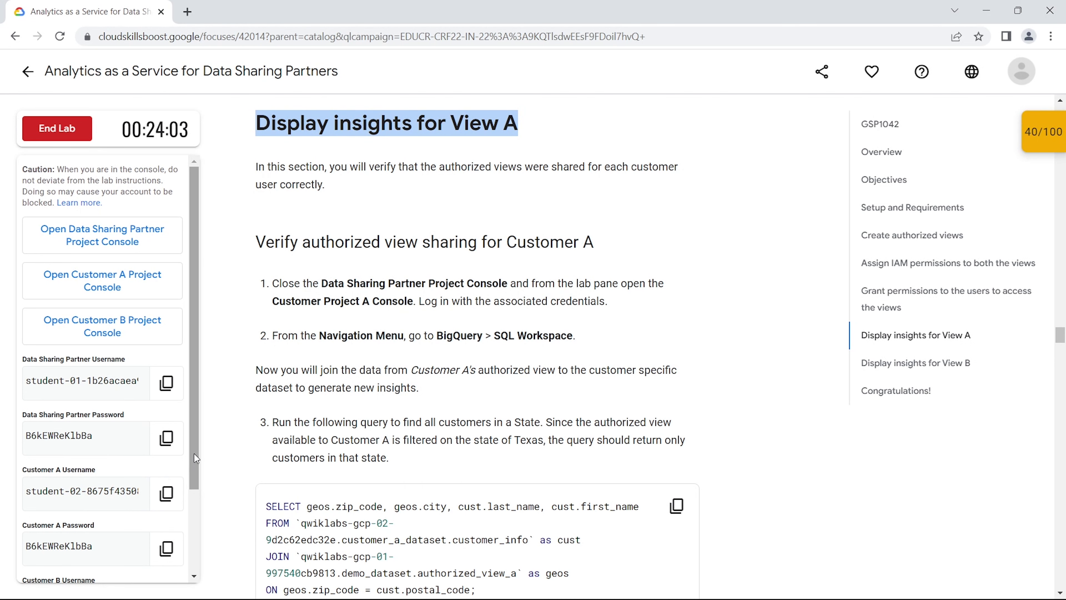
scroll(194, 452, "down", 2)
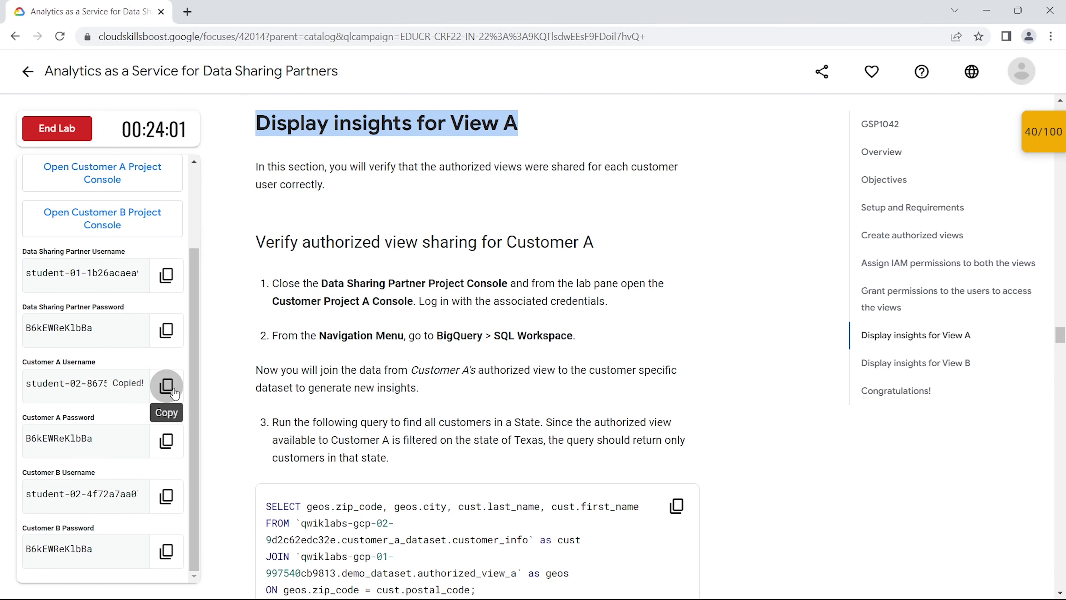
- Open the Customer A Project Console in an incognito window and submit the Customer A username on the sign-in page
right_click(138, 188)
left_click(177, 235)
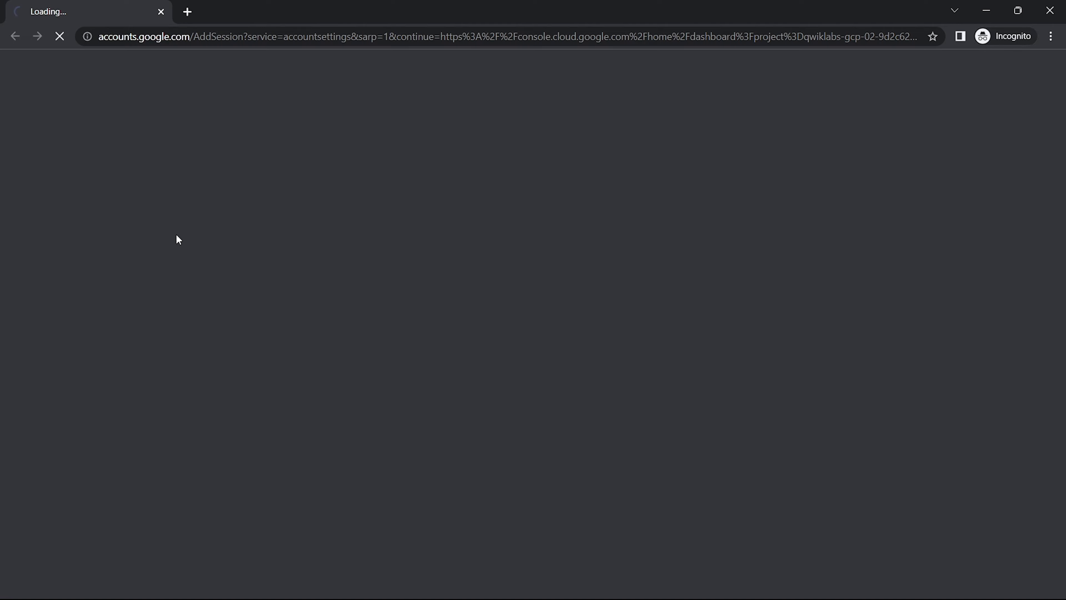
key("ctrl+v")
key("Return")
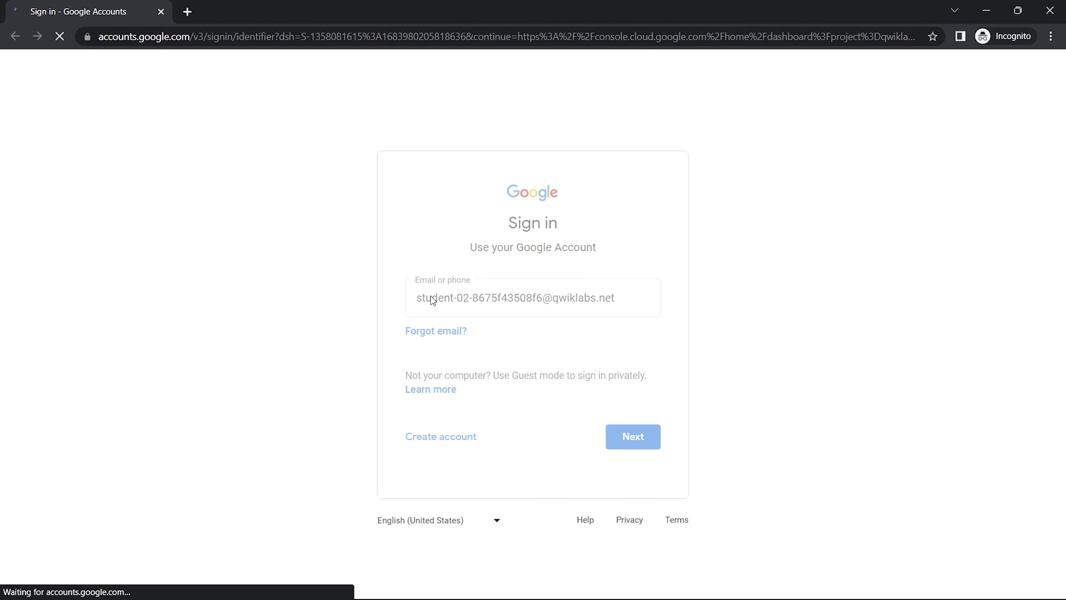
- Copy the Customer A password from the lab credentials and submit it on the Google sign-in page
left_click(631, 552)
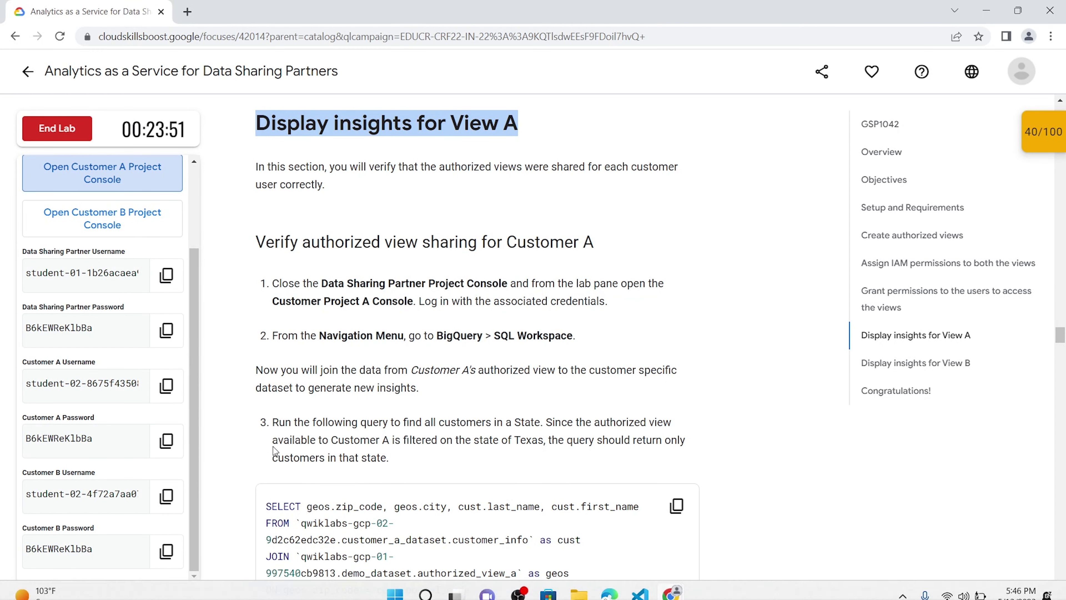
left_click(167, 440)
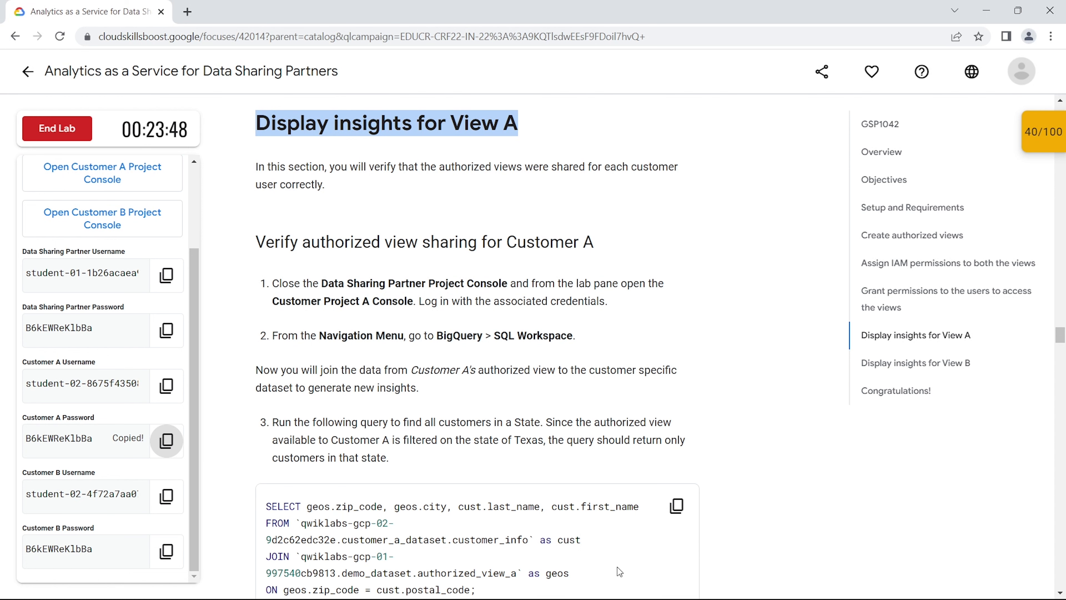
mouse_move(673, 583)
left_click(699, 548)
left_click(517, 336)
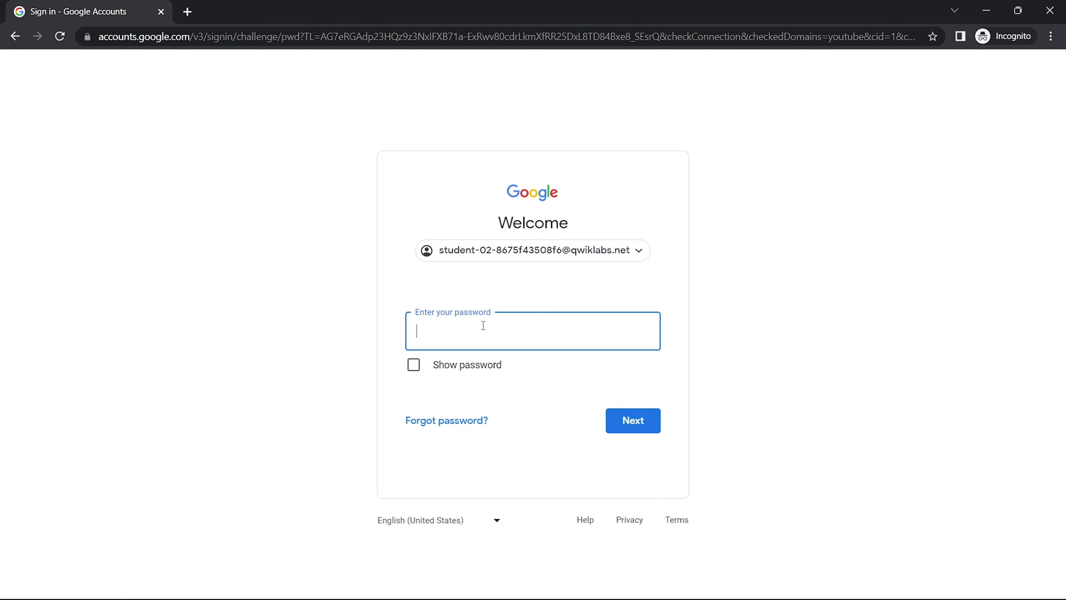
key("ctrl+v")
key("Return")
- Return to the lab page and copy the Customer A query that joins customer_info with authorized_view_a
mouse_move(673, 583)
left_click(607, 513)
scroll(607, 513, "down", 3)
left_click(677, 382)
- In the Customer A incognito window, accept the new account notice and agree to the Google Cloud terms
mouse_move(673, 585)
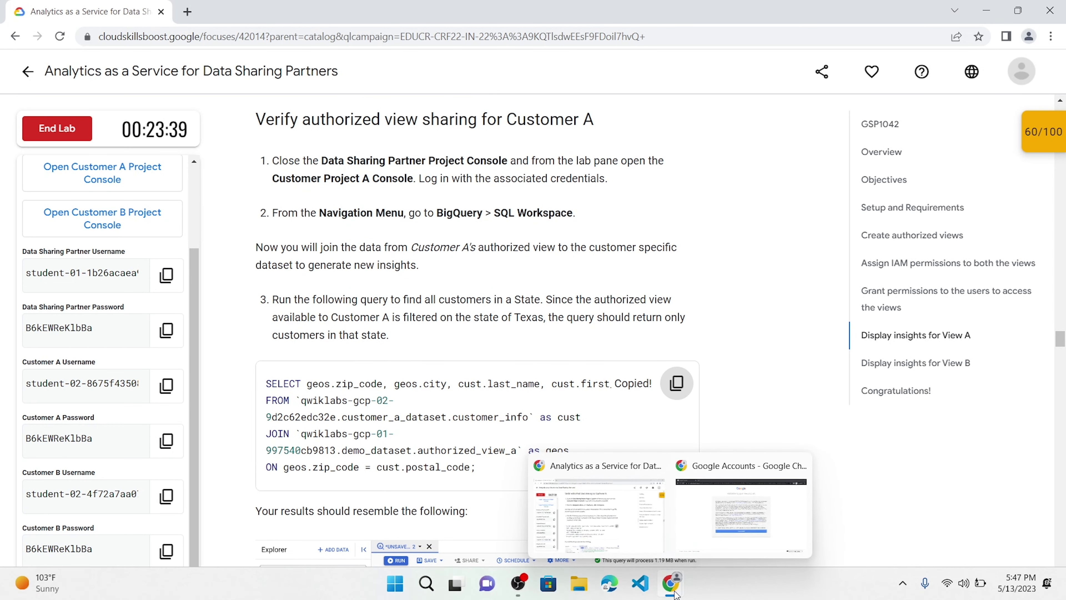
left_click(705, 543)
left_click(546, 420)
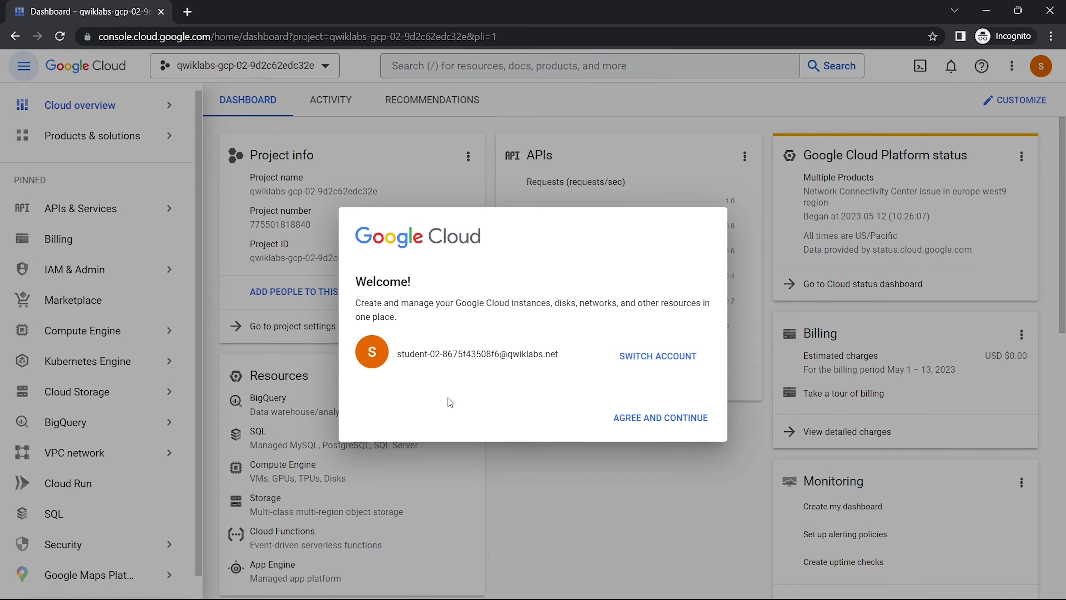
left_click(640, 492)
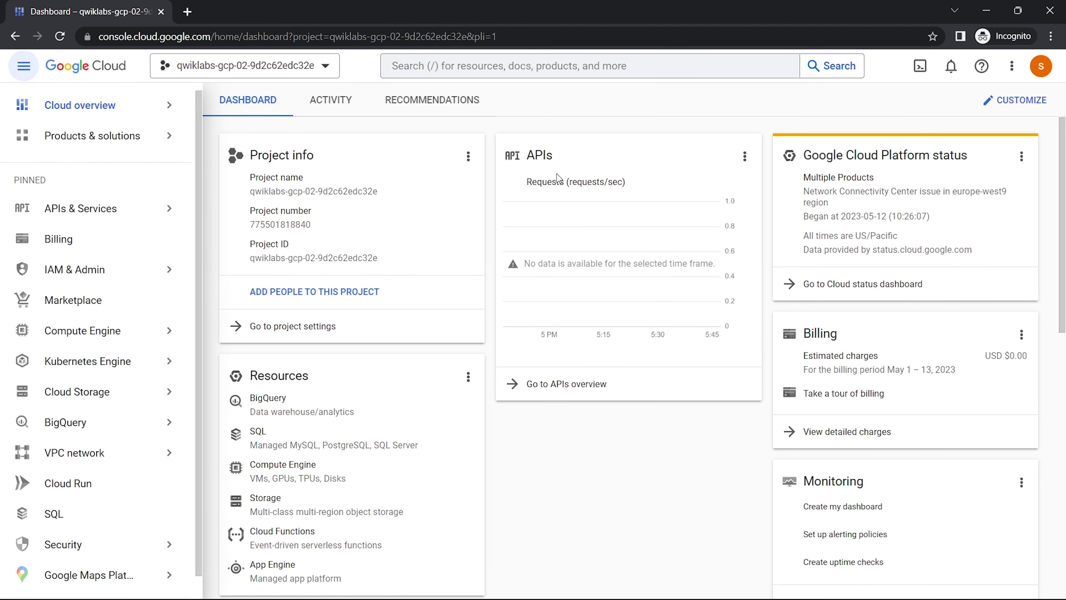
- Open BigQuery, dismiss its welcome message, and run the copied Customer A query in the untitled editor
left_click(528, 63)
left_click(524, 161)
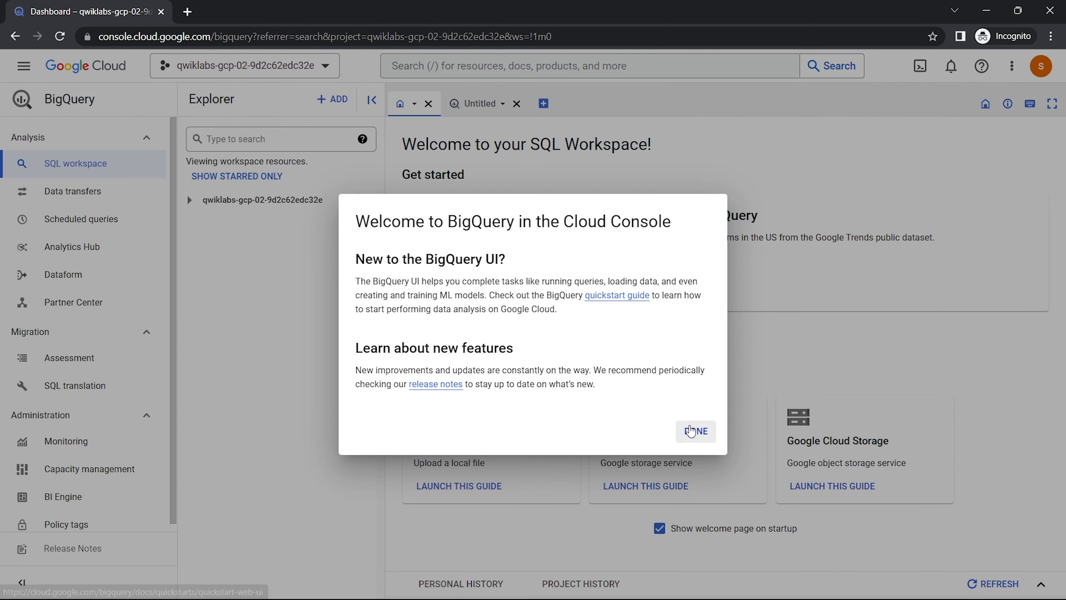
left_click(690, 431)
left_click(468, 114)
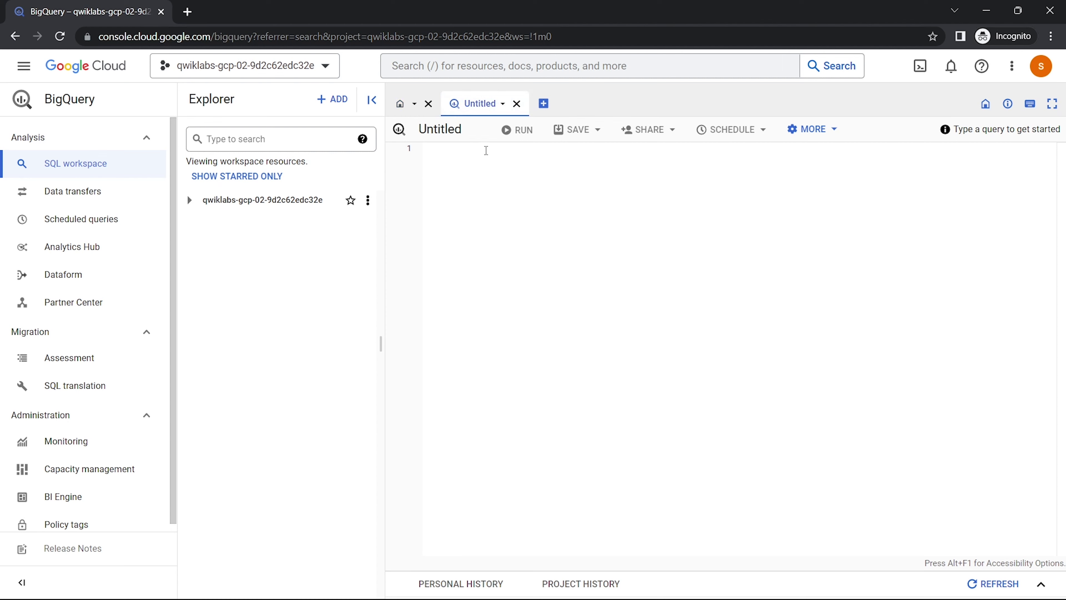
key("ctrl+v")
left_click(516, 134)
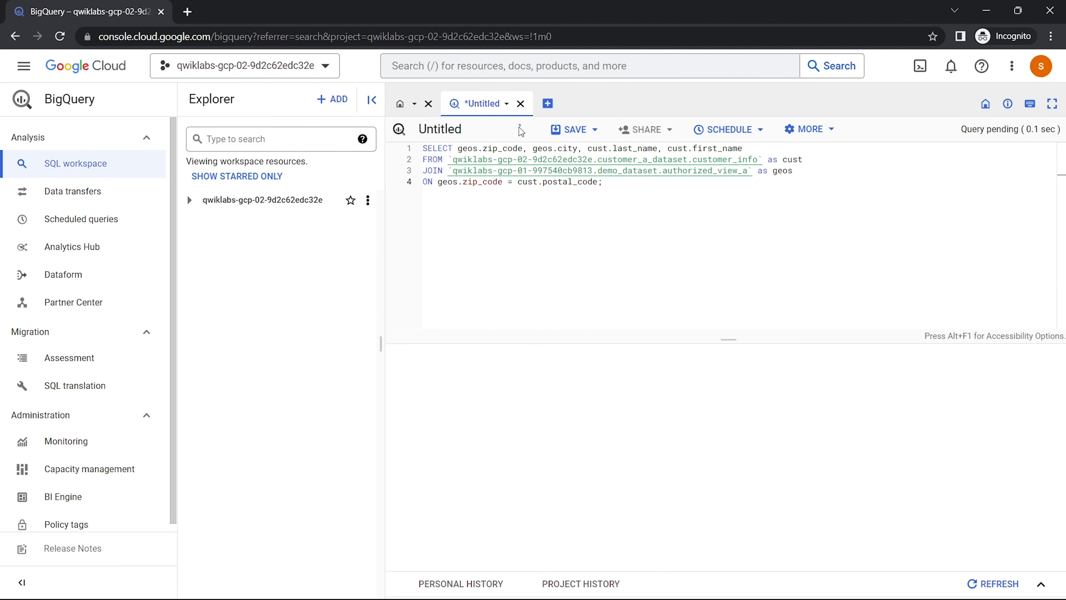
- Find the view-saving instructions on the lab page and copy the table name customer_a_table
mouse_move(679, 580)
left_click(575, 528)
scroll(467, 363, "down", 8)
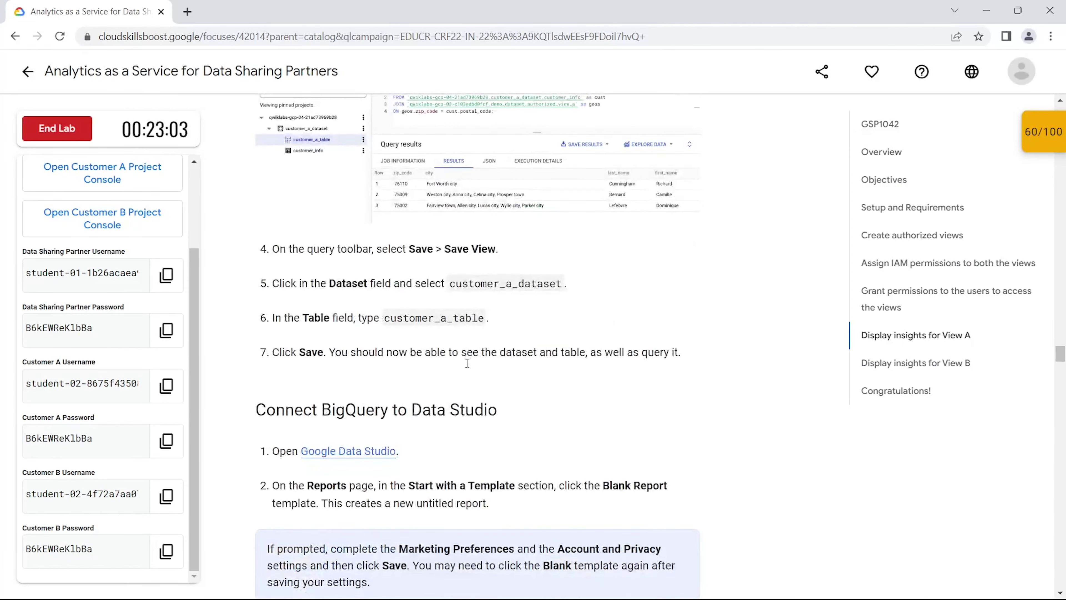
double_click(427, 316)
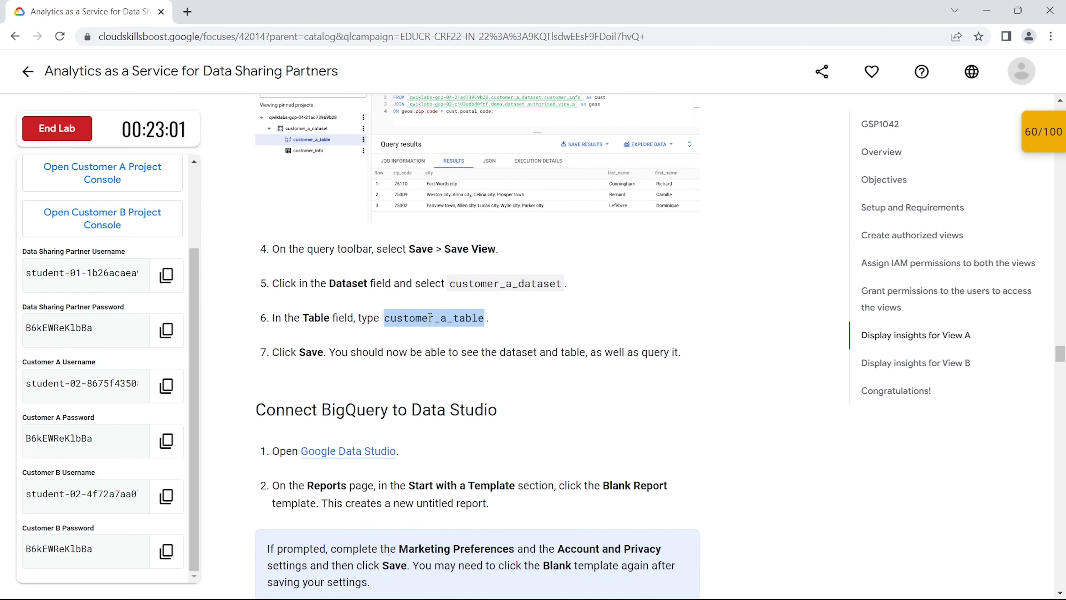
- Save the Customer A query in BigQuery as a view named customer_a_table in the customer_a_dataset dataset
mouse_move(670, 582)
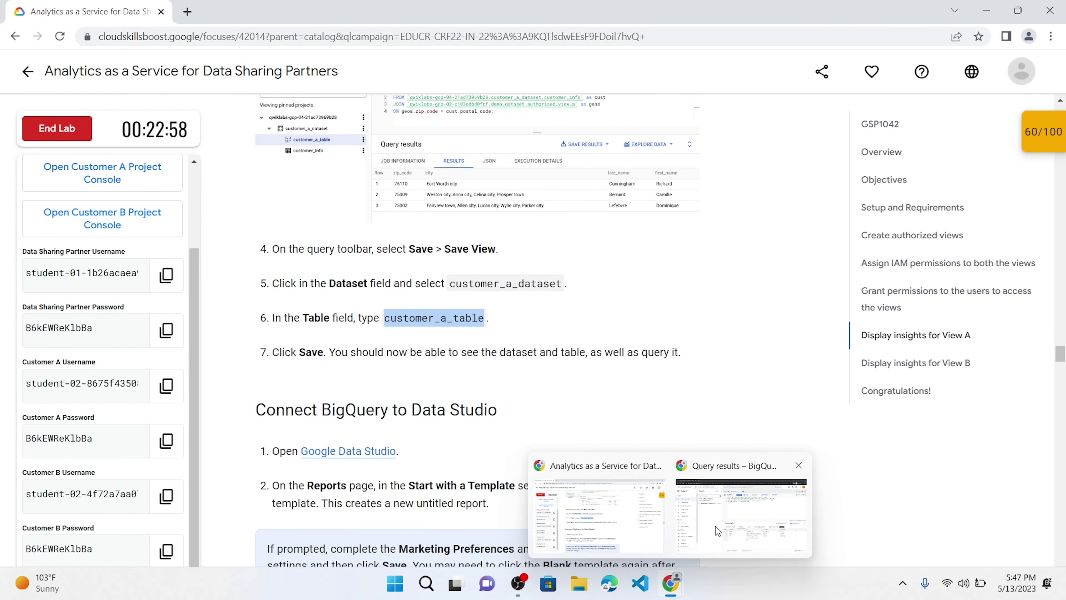
left_click(732, 522)
left_click(573, 137)
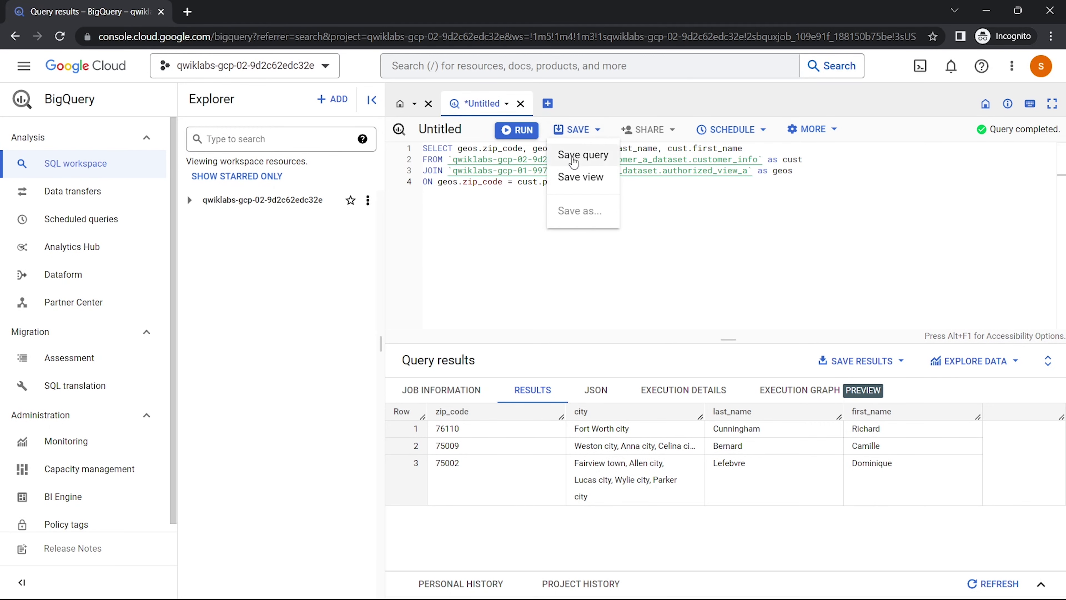
left_click(577, 178)
left_click(537, 330)
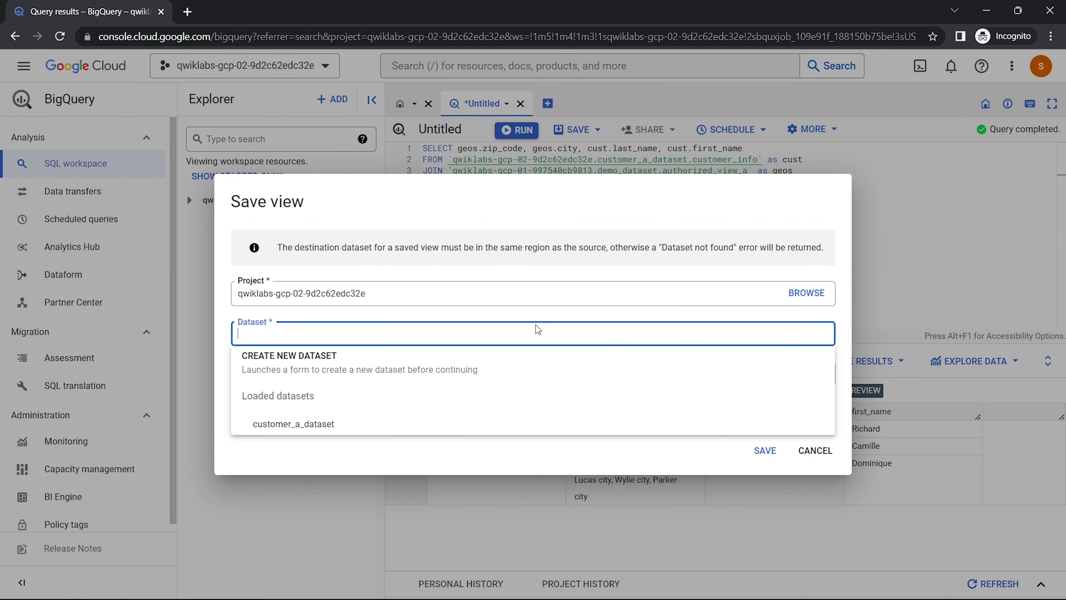
left_click(447, 421)
left_click(411, 377)
left_click(754, 446)
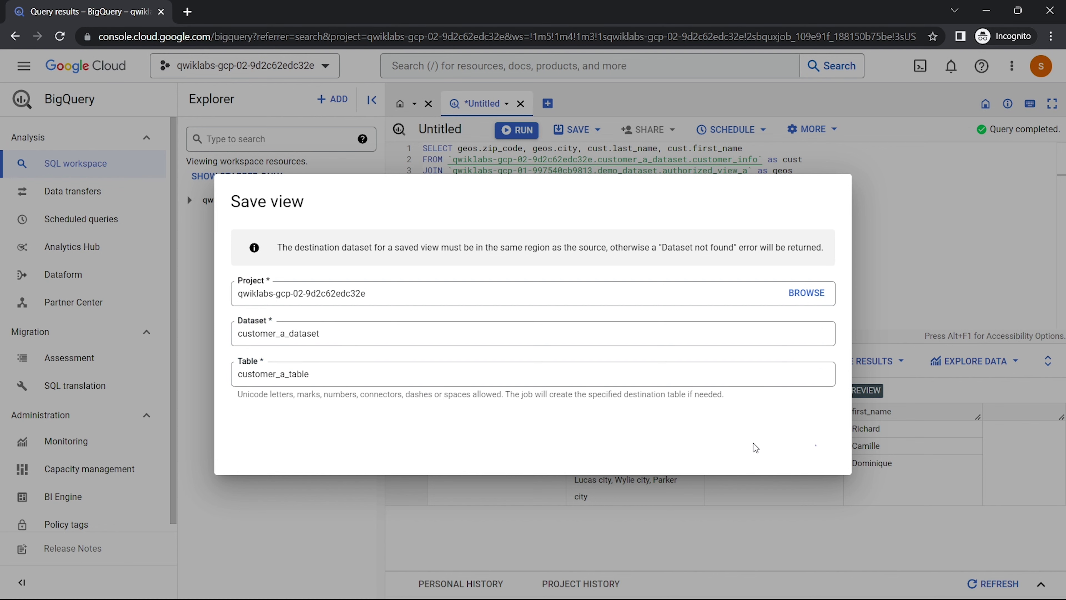
- Return to the lab page and open the Google Data Studio link in an incognito window
mouse_move(680, 586)
left_click(594, 517)
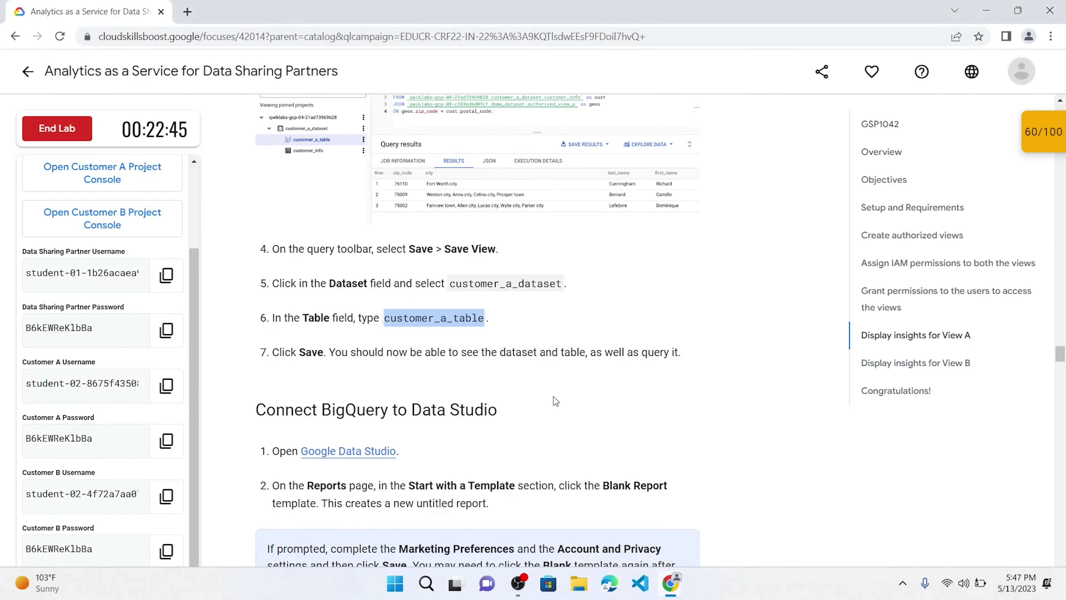
right_click(348, 196)
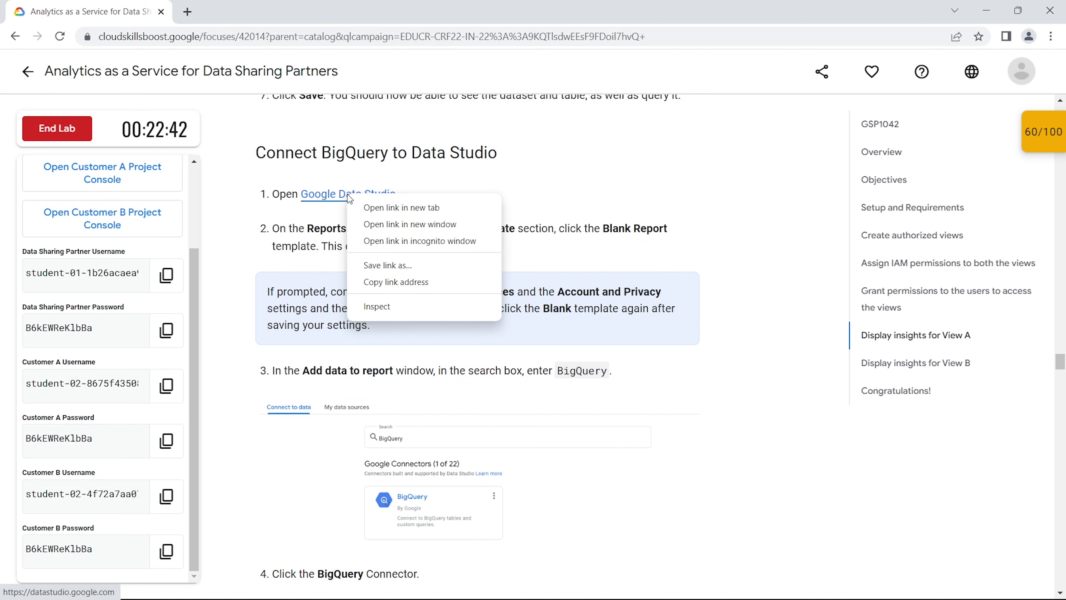
left_click(388, 241)
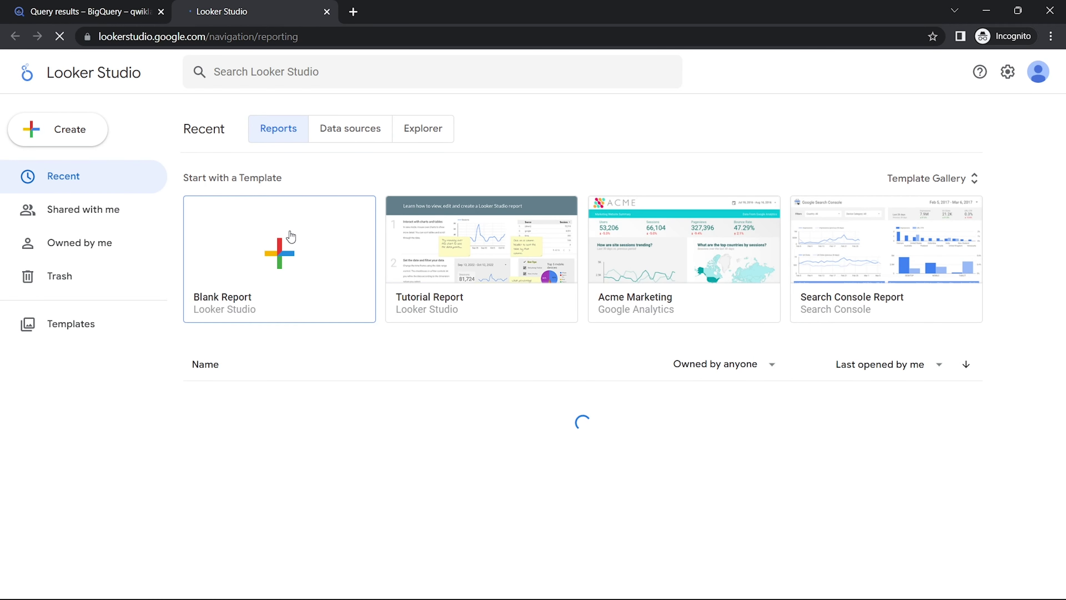
- Start a blank report and complete the account setup, answering No to all three email preferences
left_click(291, 237)
left_click(315, 393)
left_click(703, 462)
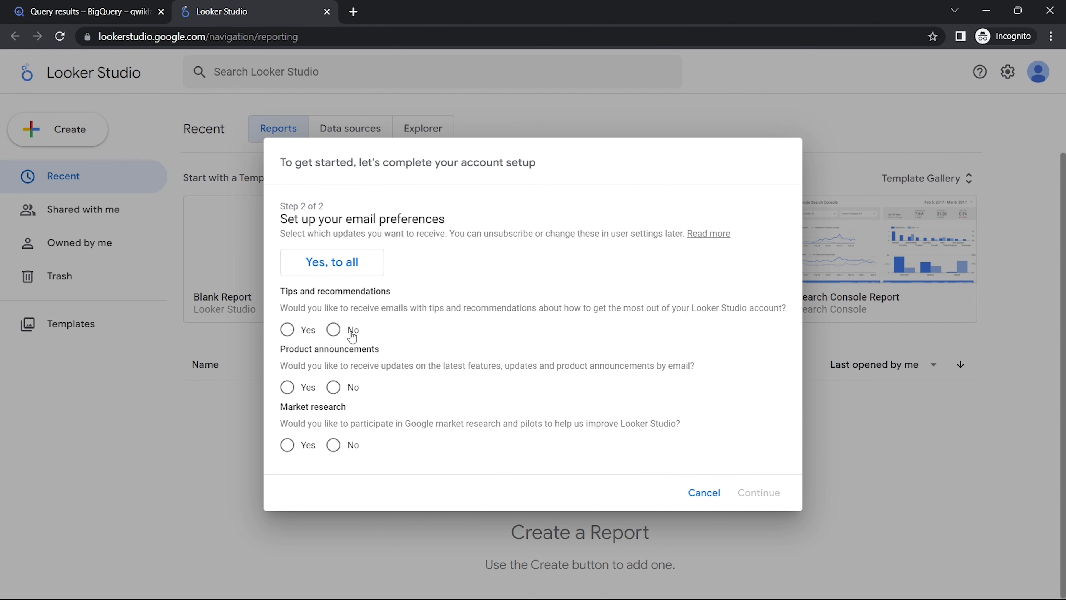
left_click(334, 388)
left_click(335, 446)
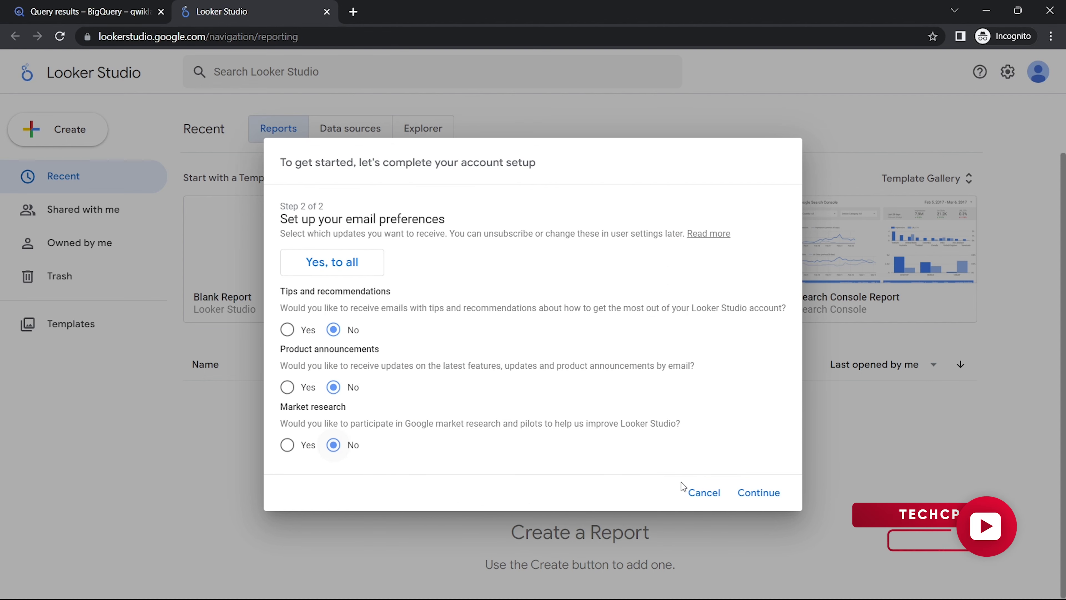
left_click(771, 496)
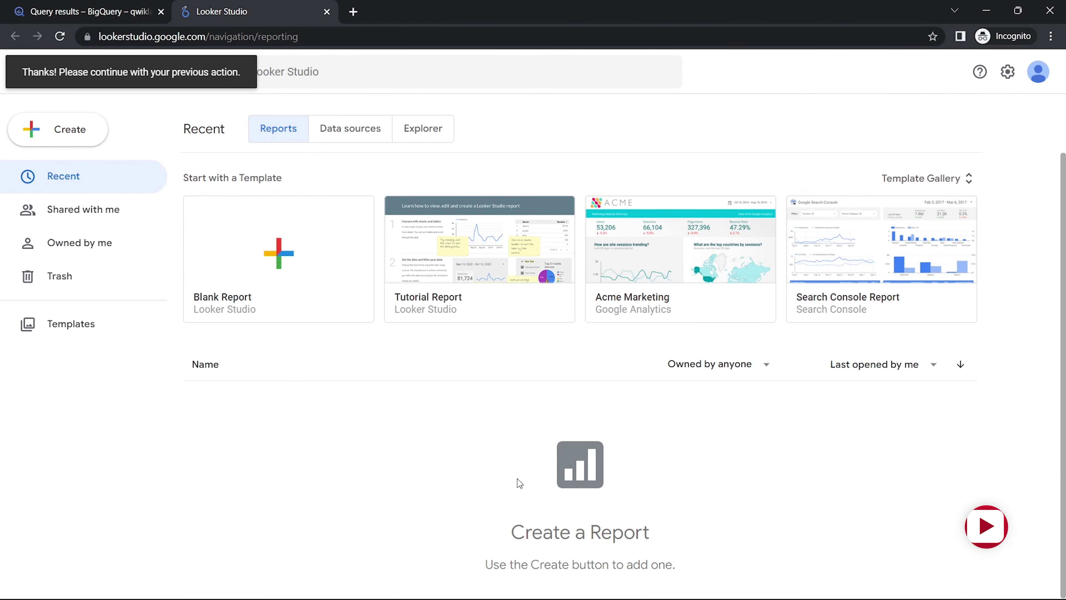
- Create a blank report, choose the BigQuery connector, and authorize it with the Customer A account
left_click(317, 316)
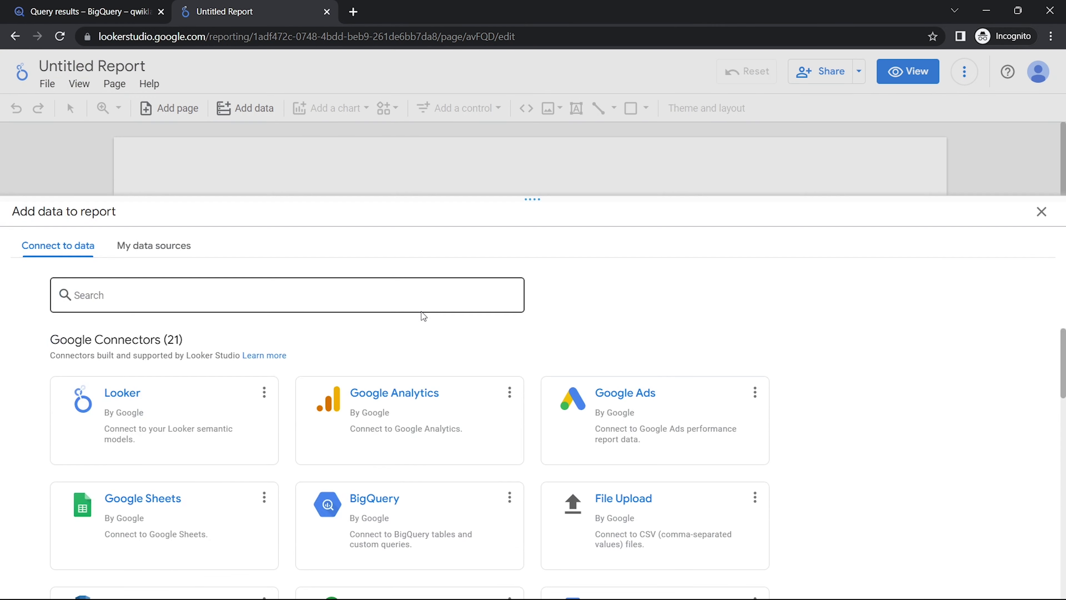
left_click(375, 506)
left_click(122, 479)
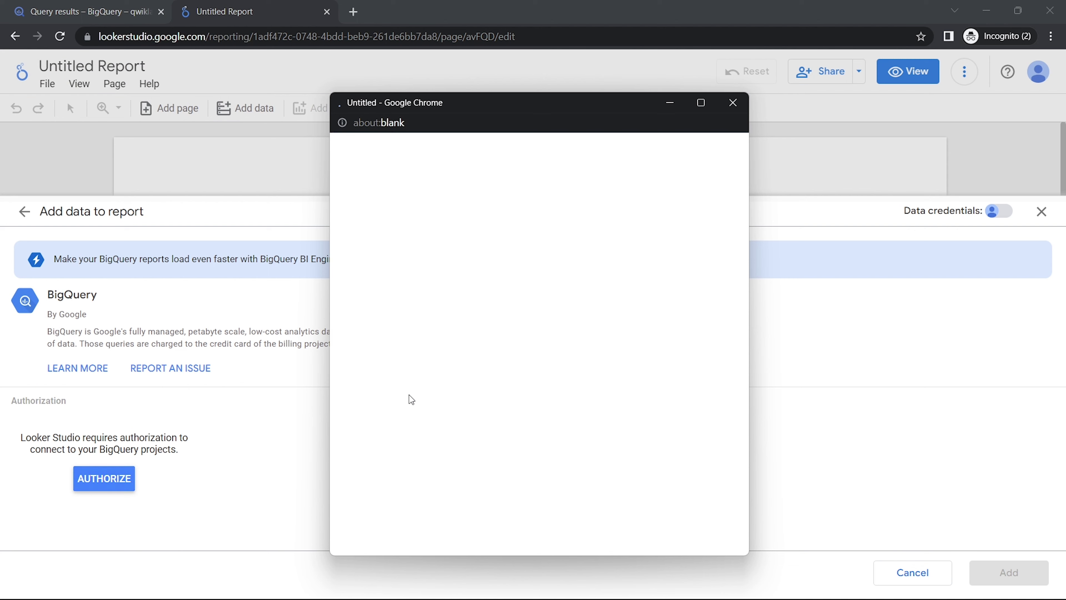
left_click(490, 363)
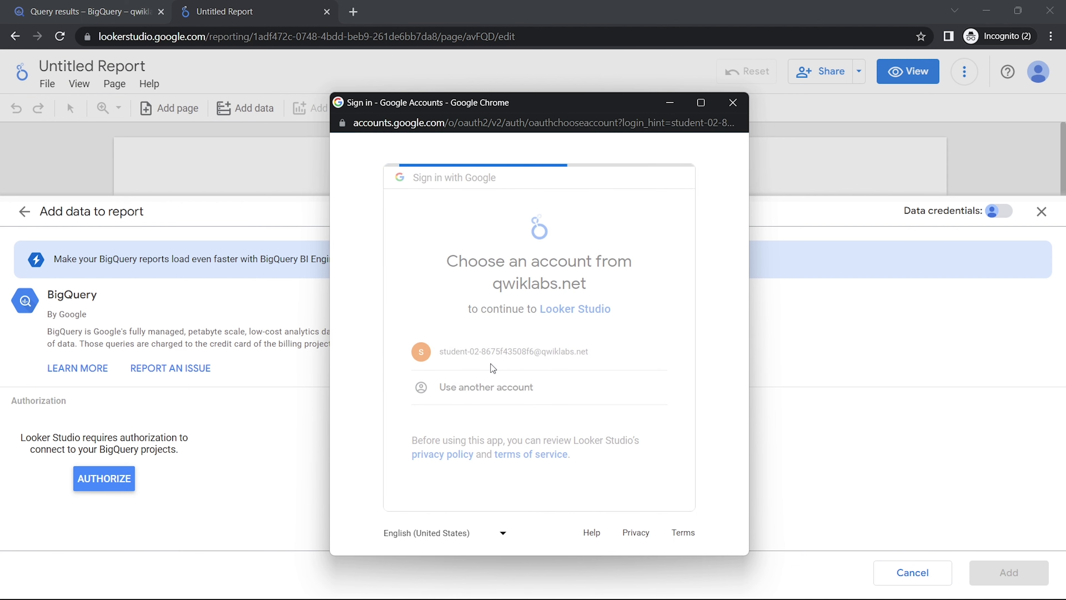
- Add customer_a_table from customer_a_dataset in project qwiklabs-gcp-02-9d2c62edc32e as the report's data
left_click(252, 451)
left_click(361, 424)
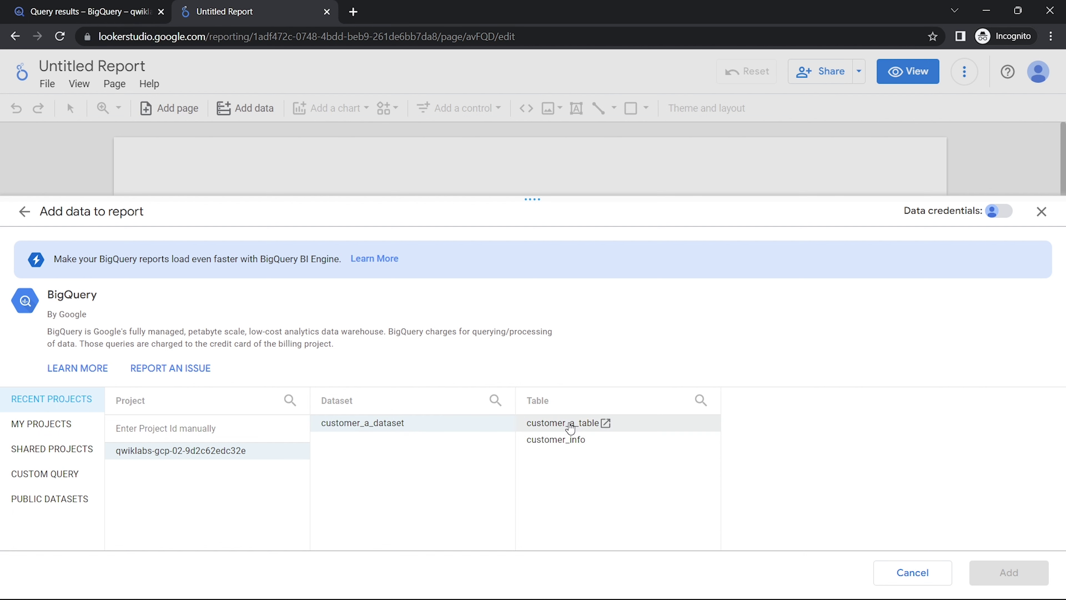
left_click(567, 423)
left_click(1005, 572)
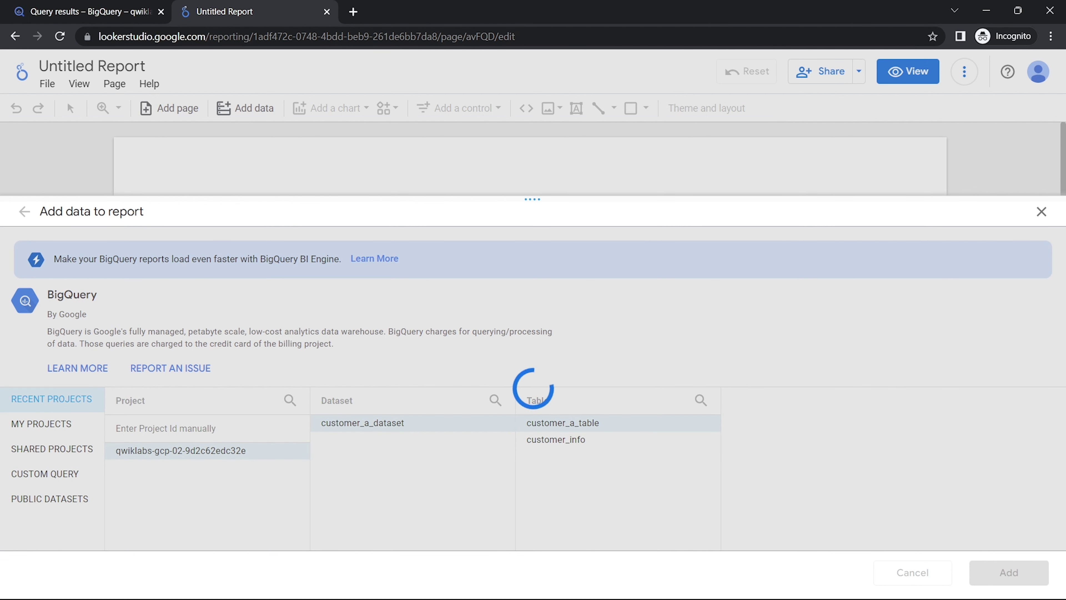
- Return to the lab page and check the progress of the "Display insights for View A" task
mouse_move(662, 579)
left_click(636, 543)
scroll(491, 381, "down", 15)
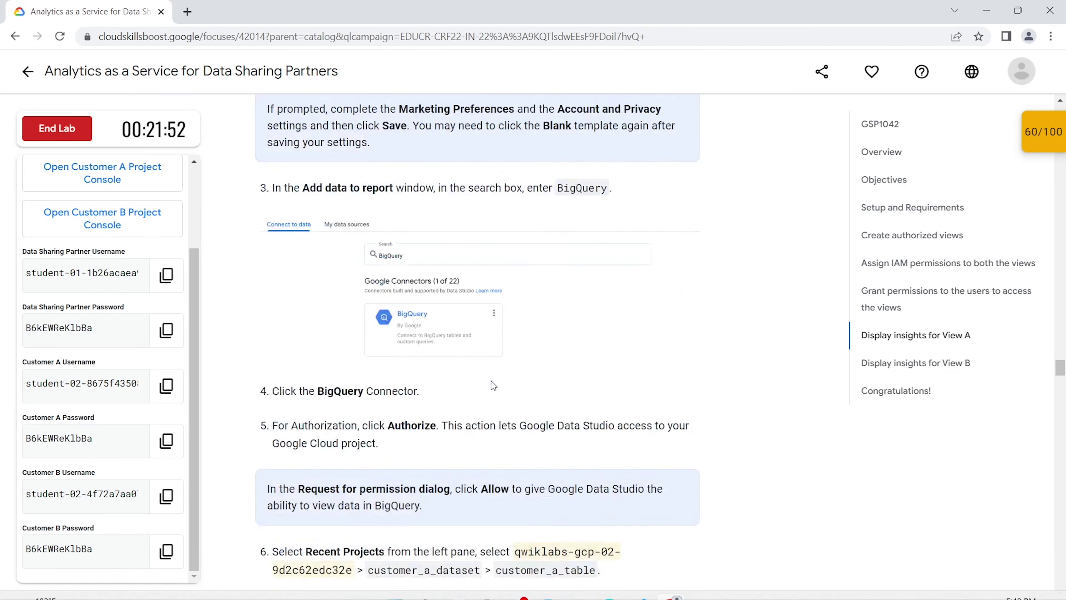
scroll(491, 380, "down", 20)
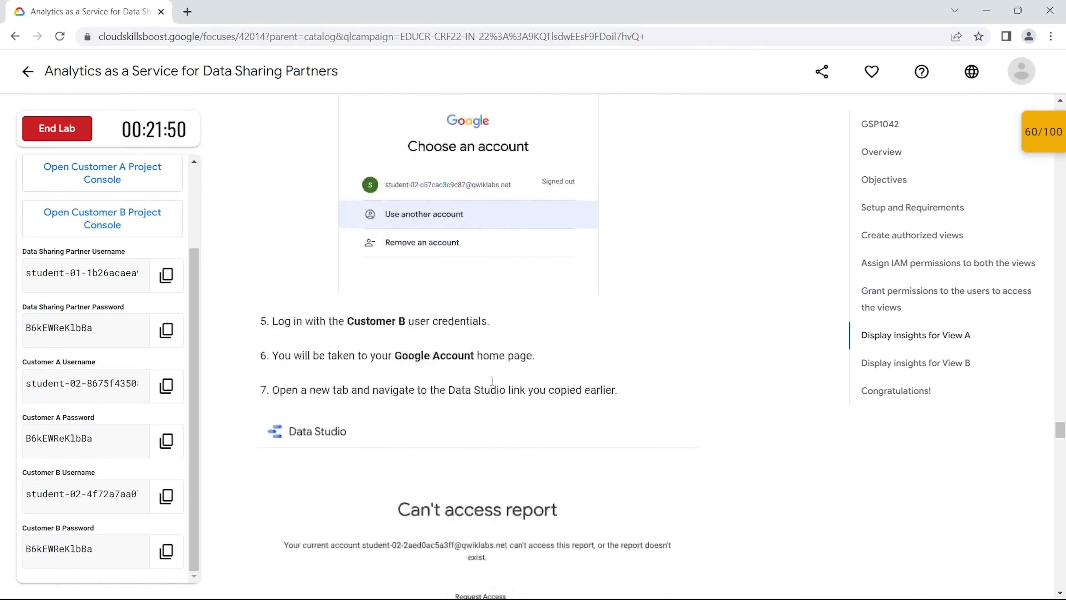
scroll(491, 381, "up", 2)
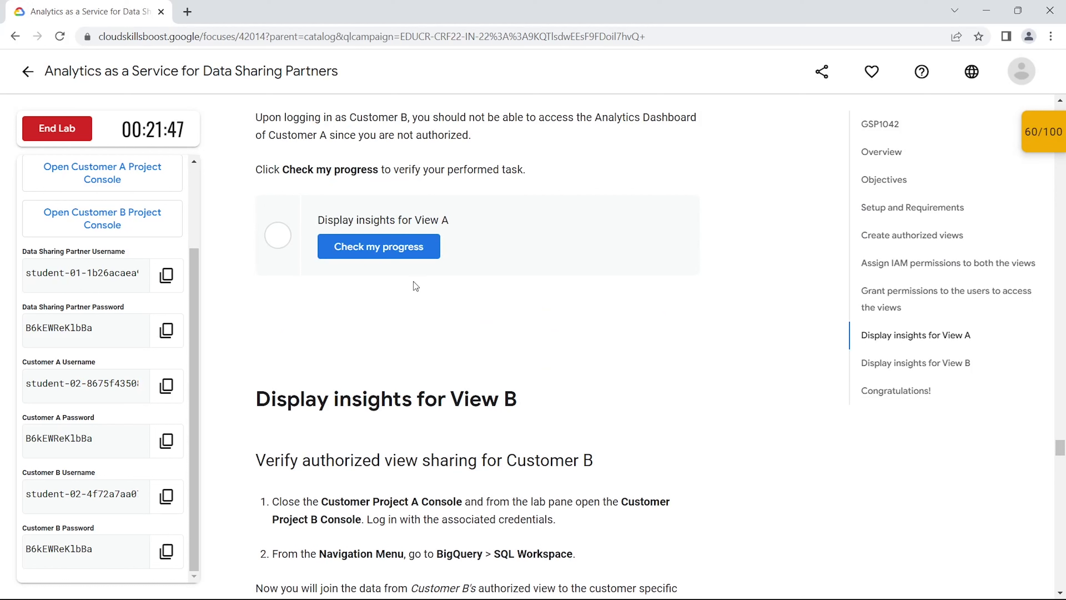
left_click(386, 252)
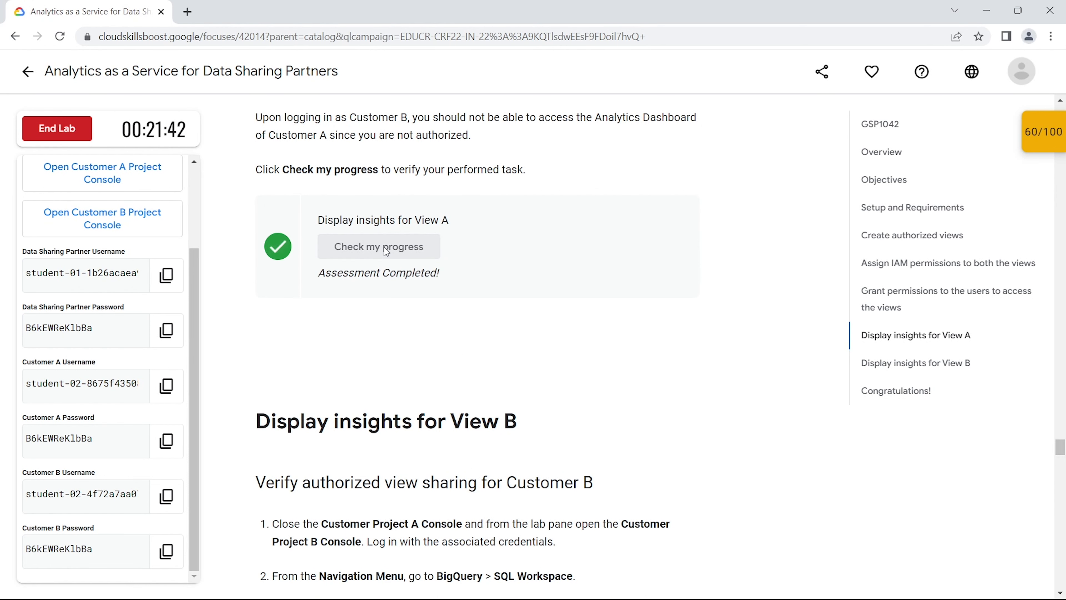
- Open the Customer B Project Console in an incognito window and submit the Customer B username on the sign-in page
mouse_move(656, 592)
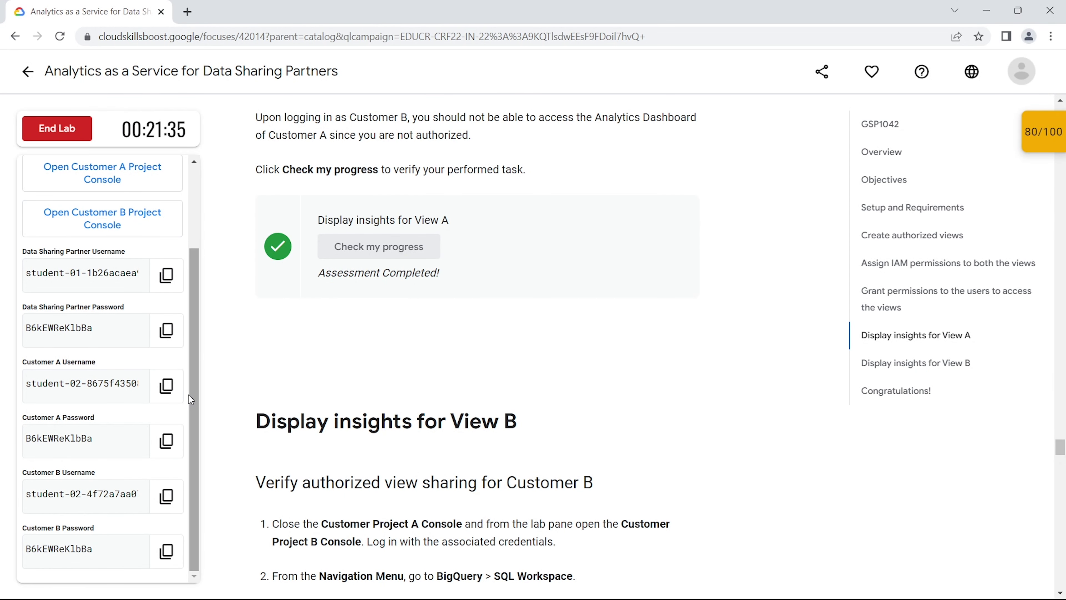
right_click(139, 218)
left_click(170, 262)
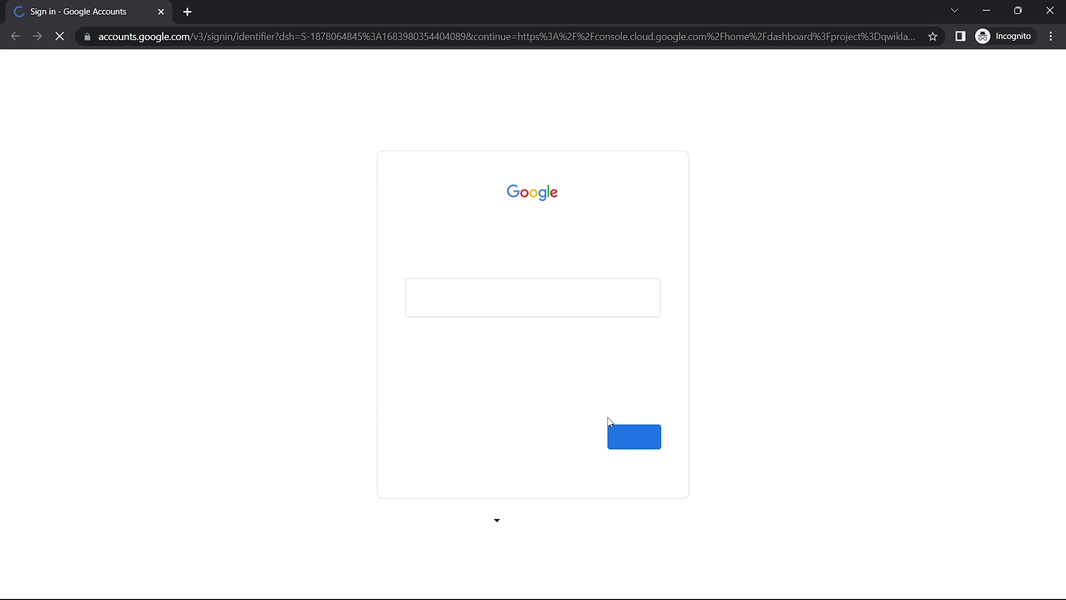
key("ctrl+v")
key("Return")
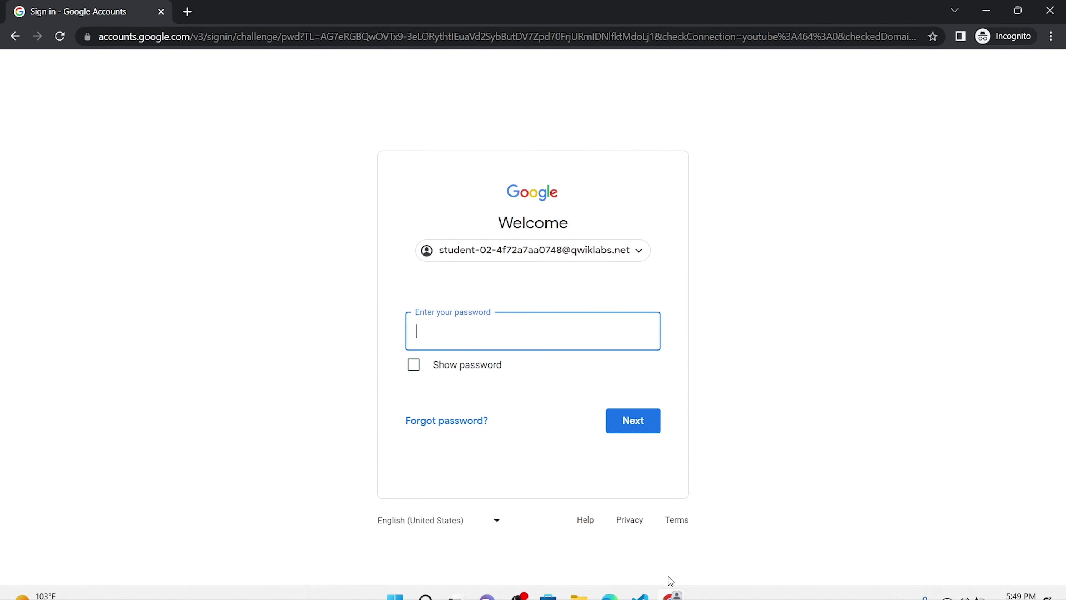
- Go to the Customer B verification section on the lab page and copy the Customer B password from the lab credentials
left_click(627, 518)
scroll(462, 336, "down", 8)
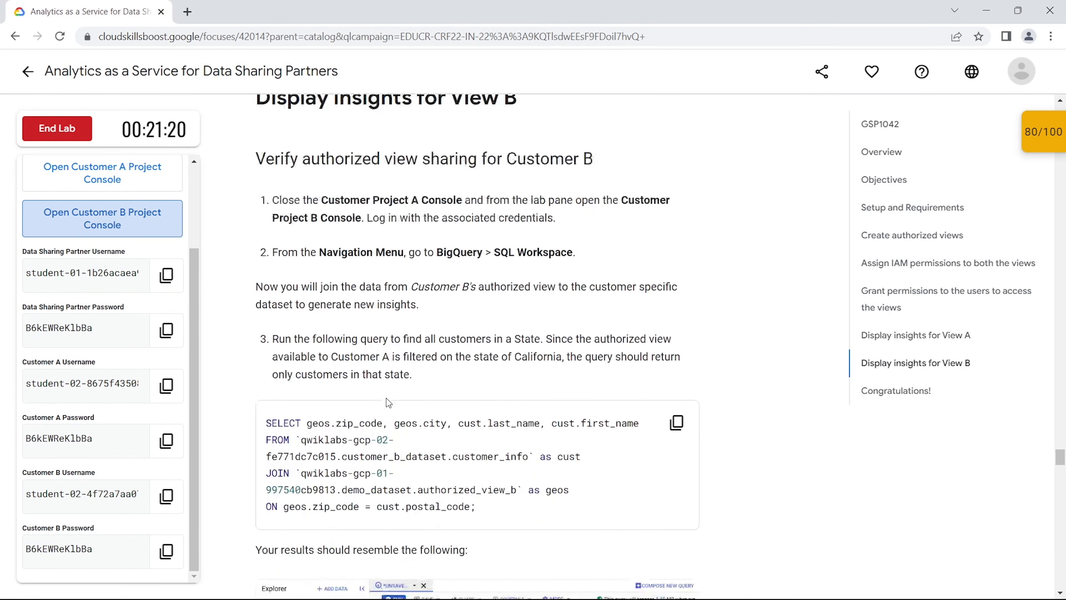
left_click(166, 550)
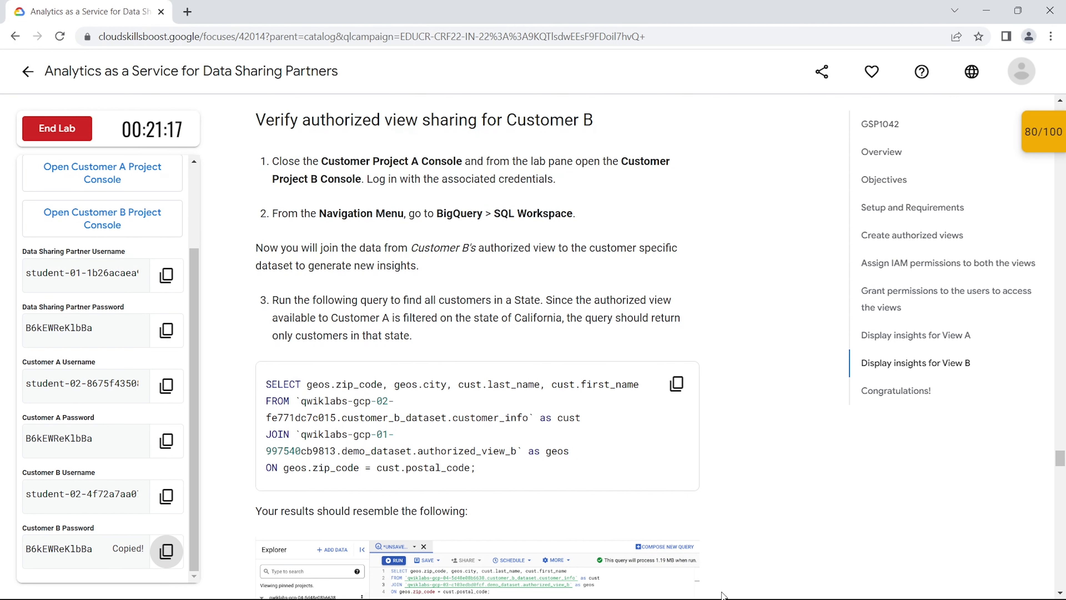
- Sign in to the Customer B account with the copied account password and accept the new account welcome notice
mouse_move(658, 571)
left_click(712, 489)
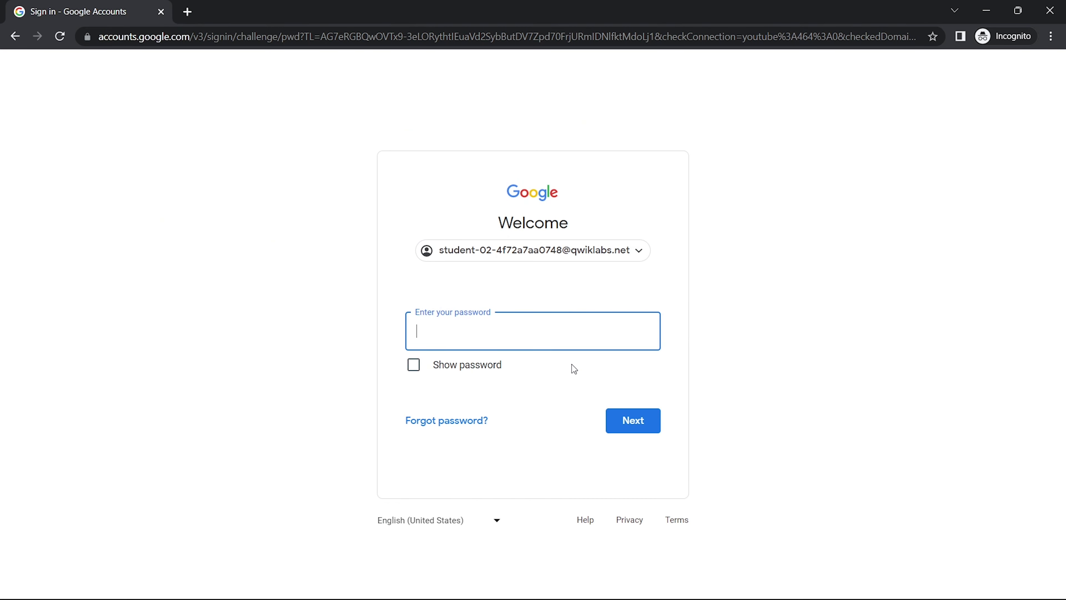
key("ctrl+v")
key("Return")
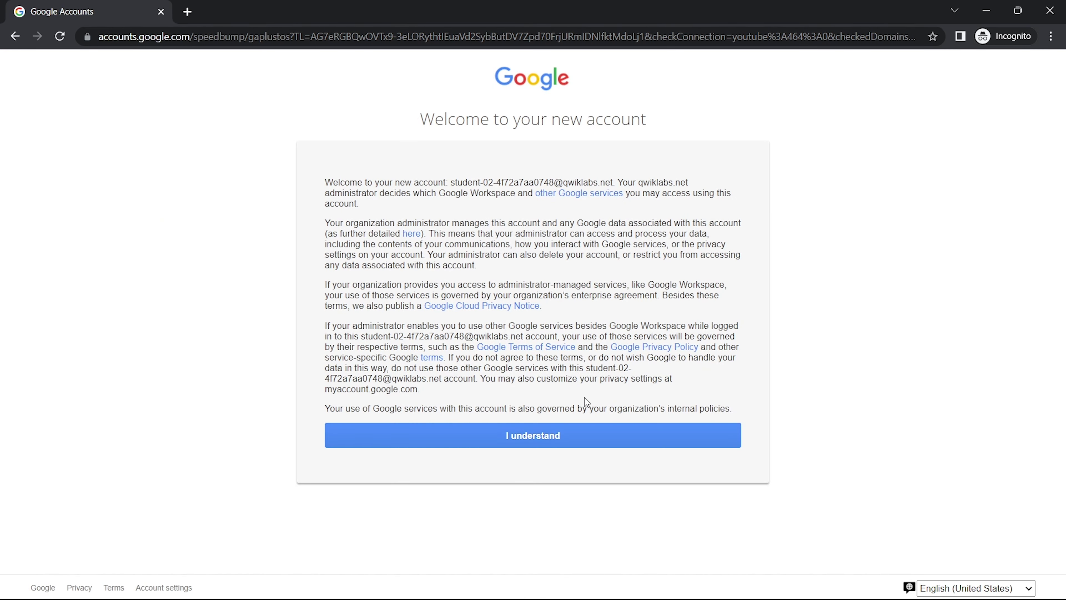
left_click(596, 432)
- Copy the Customer B join query from the lab page
mouse_move(671, 583)
left_click(626, 495)
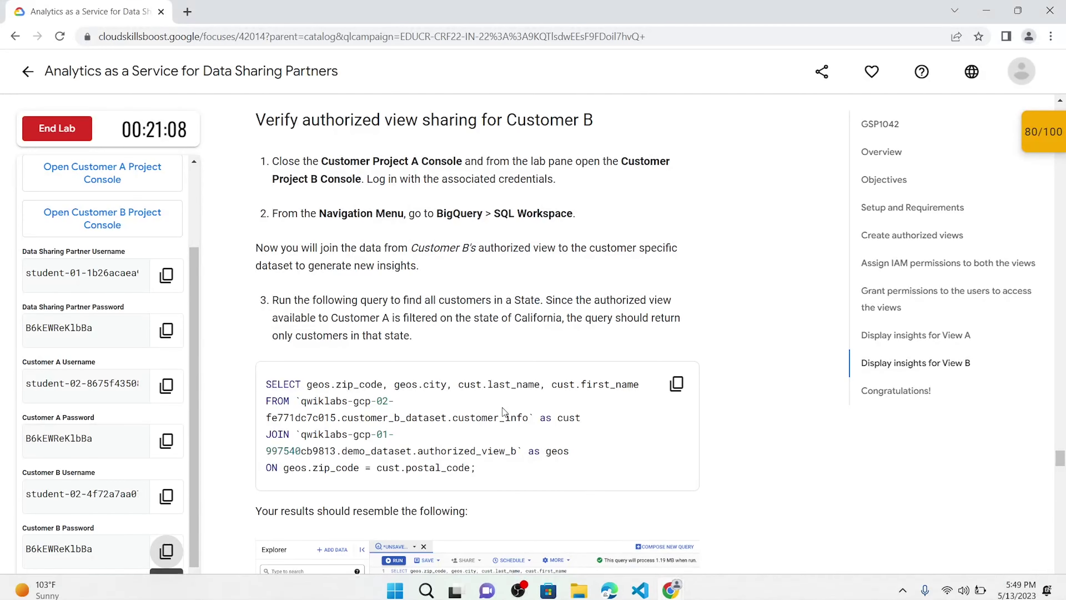
left_click(676, 383)
- Return to the Customer B console, agree to the Google Cloud terms of service, and open the BigQuery SQL workspace
left_click(696, 525)
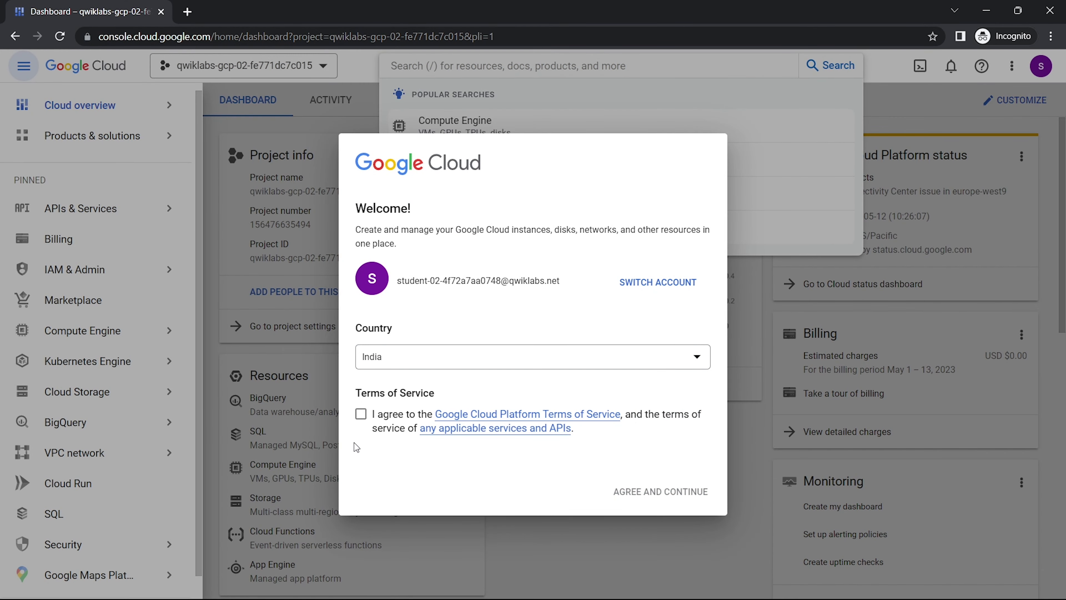
left_click(627, 484)
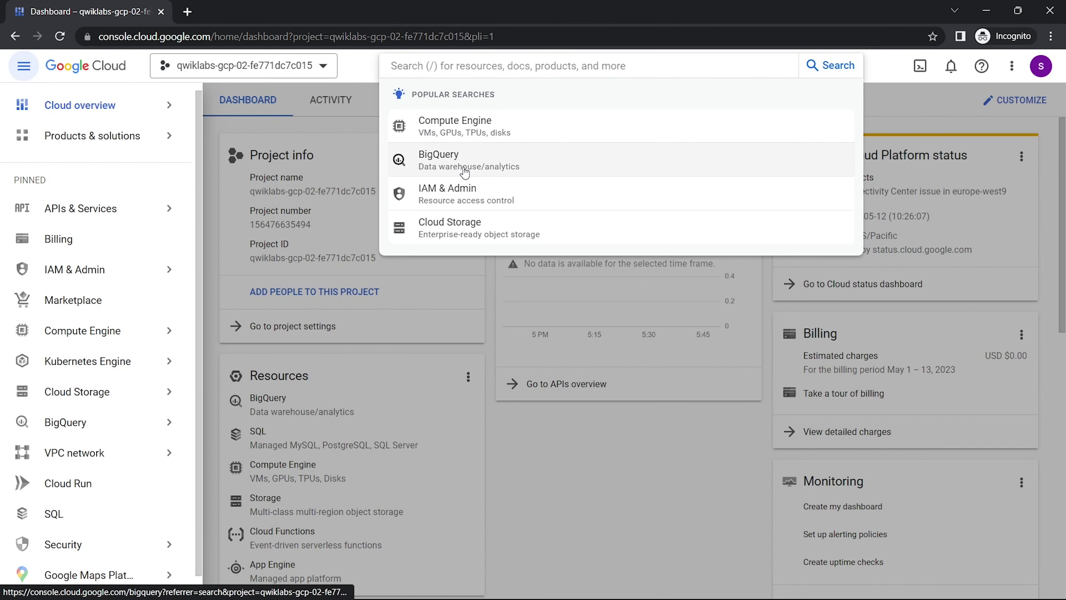
left_click(465, 169)
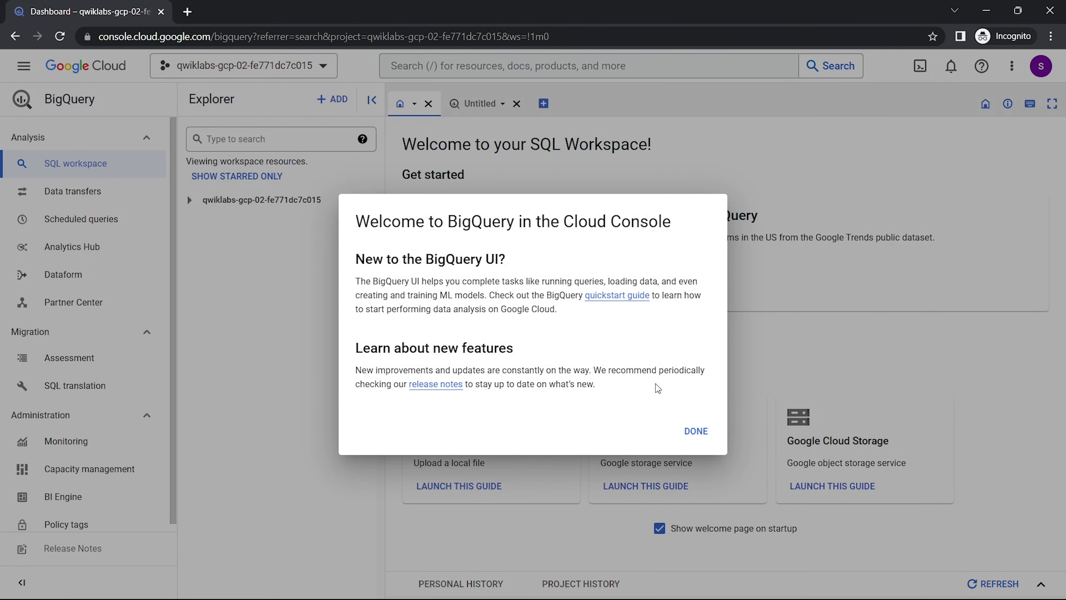
left_click(692, 433)
- Paste the query joining customer_info with authorized_view_b into the untitled query editor and run it
left_click(477, 109)
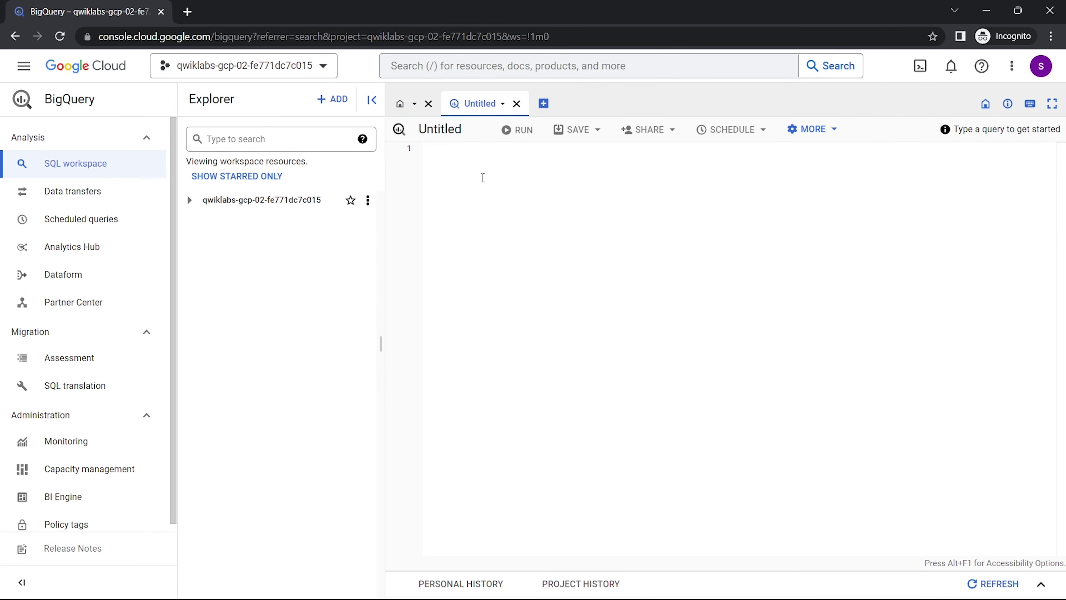
key("ctrl+v")
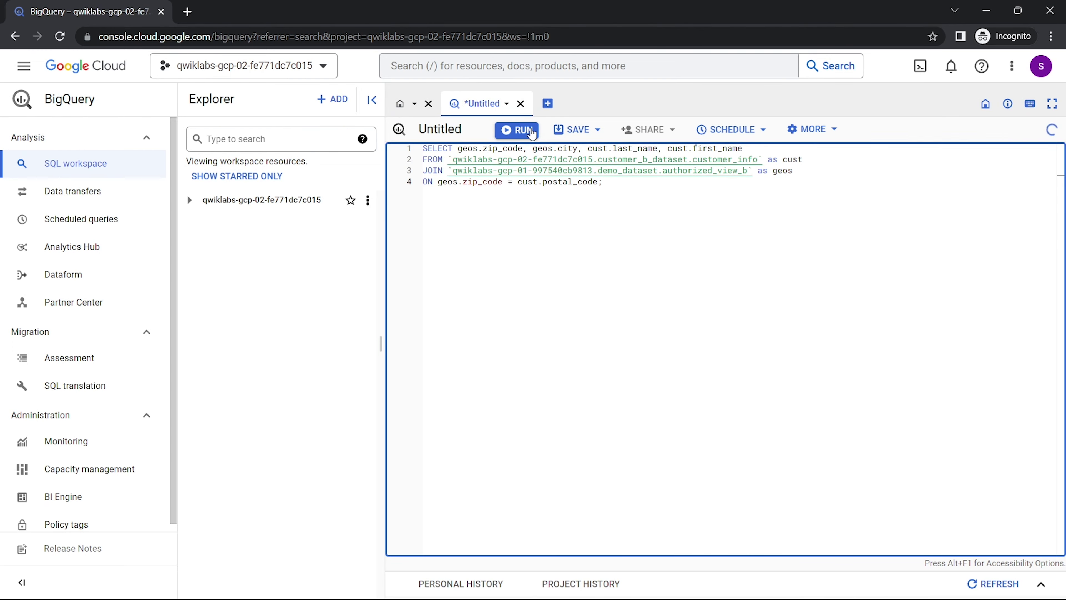
left_click(525, 131)
- Copy the view name customer_b_table from the lab instructions and return to the BigQuery window
mouse_move(672, 594)
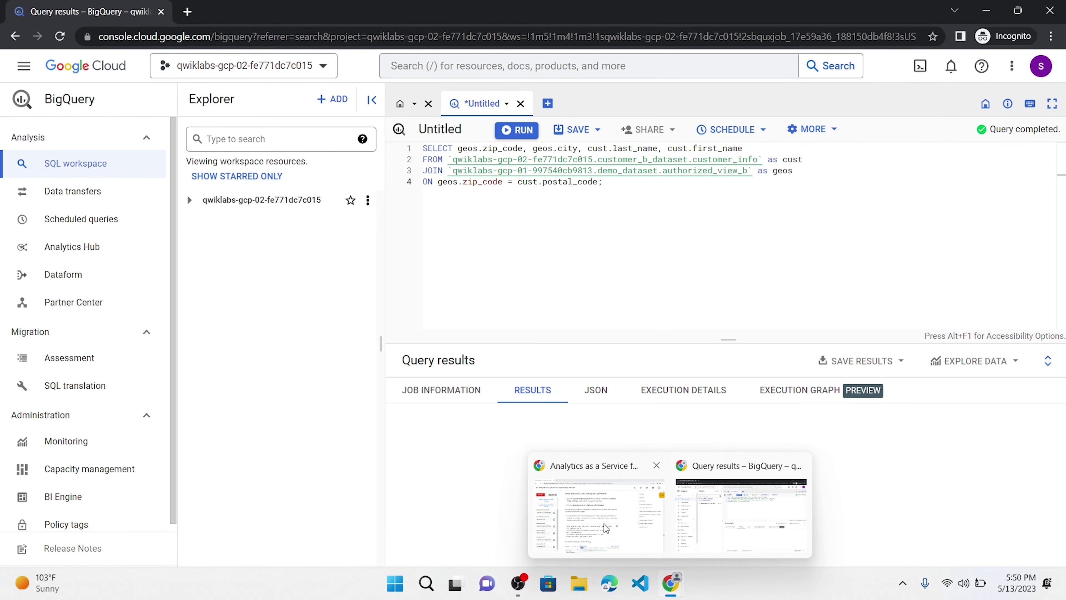
left_click(603, 508)
scroll(457, 371, "down", 10)
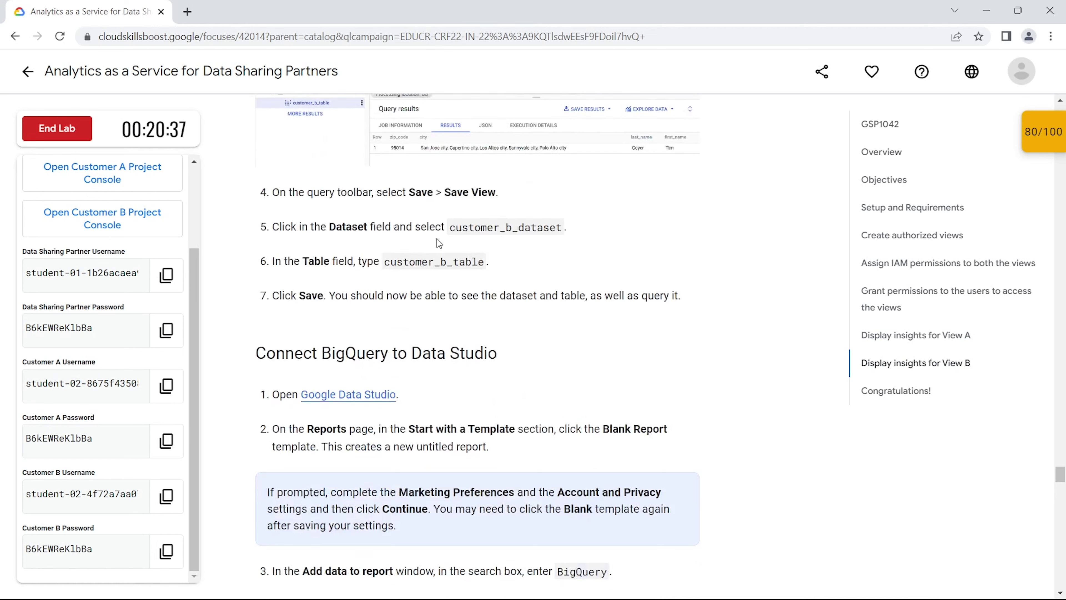
triple_click(434, 256)
double_click(434, 256)
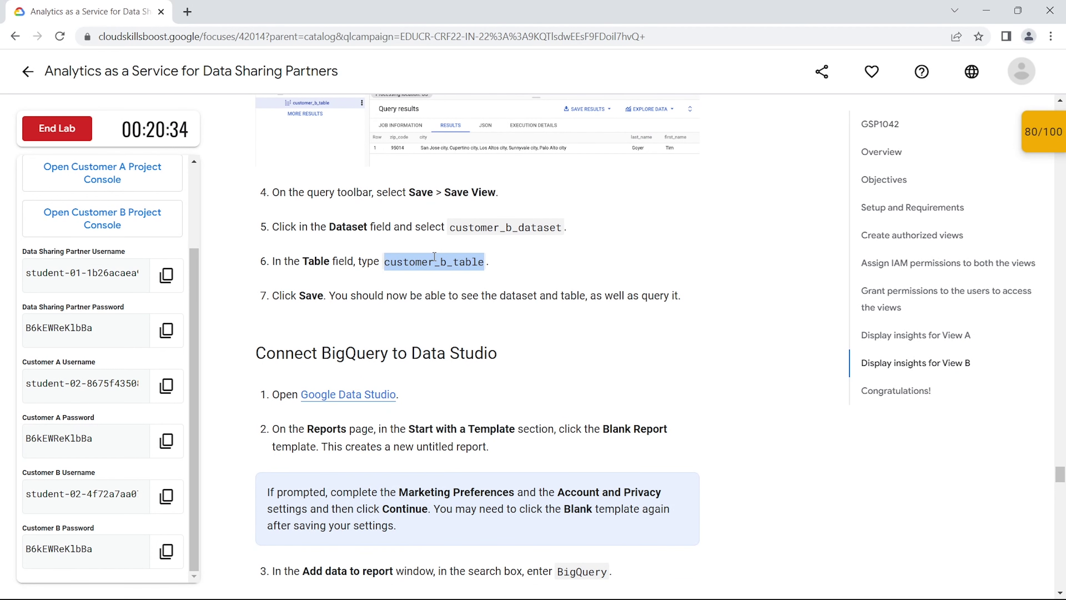
mouse_move(676, 593)
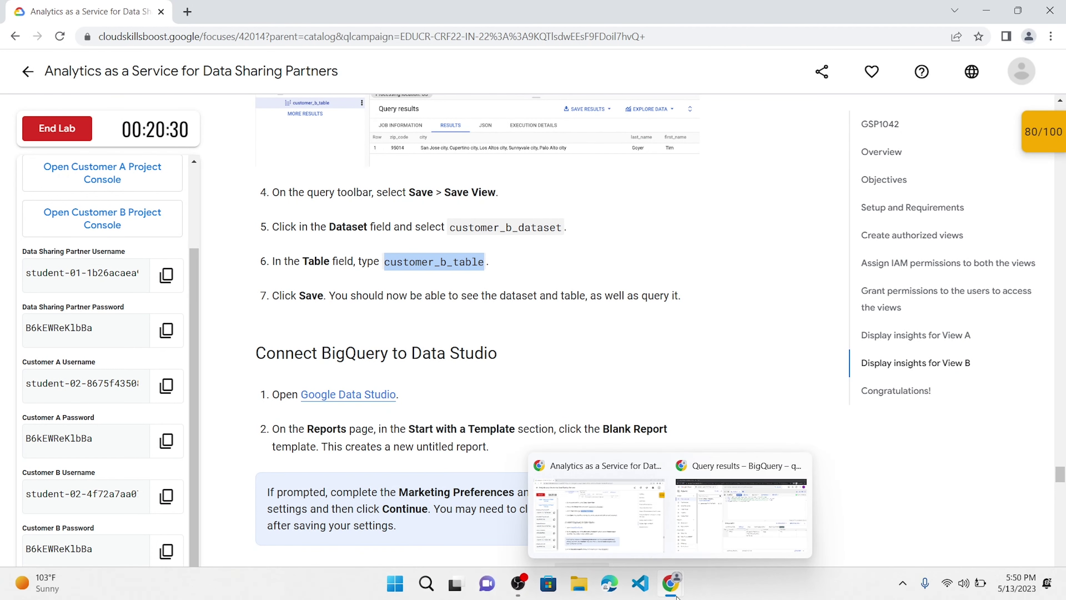
left_click(702, 554)
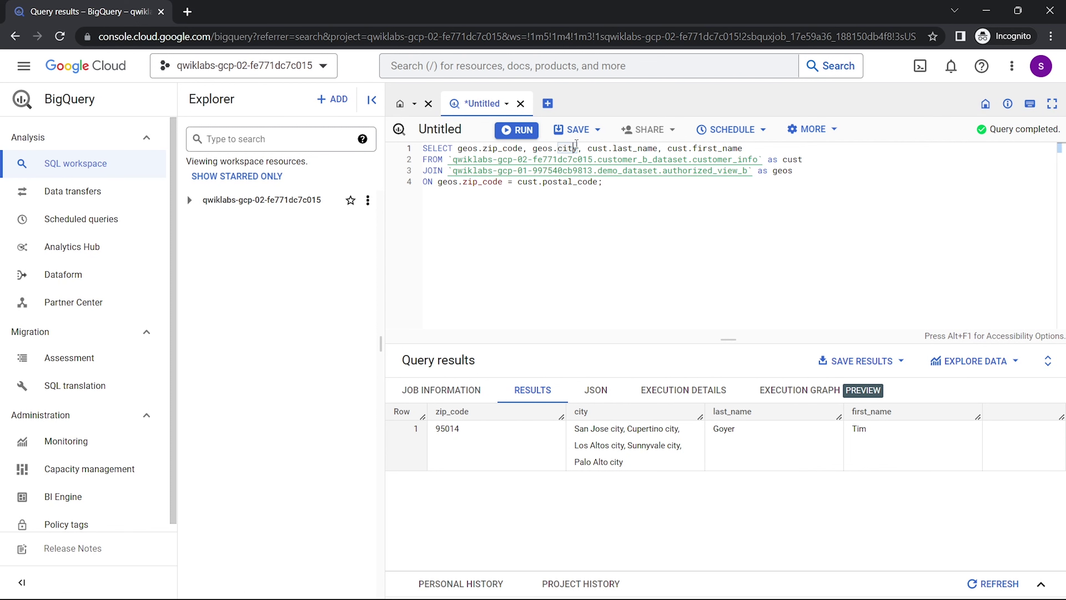
- Rerun the customer query and reload the BigQuery page
left_click(575, 130)
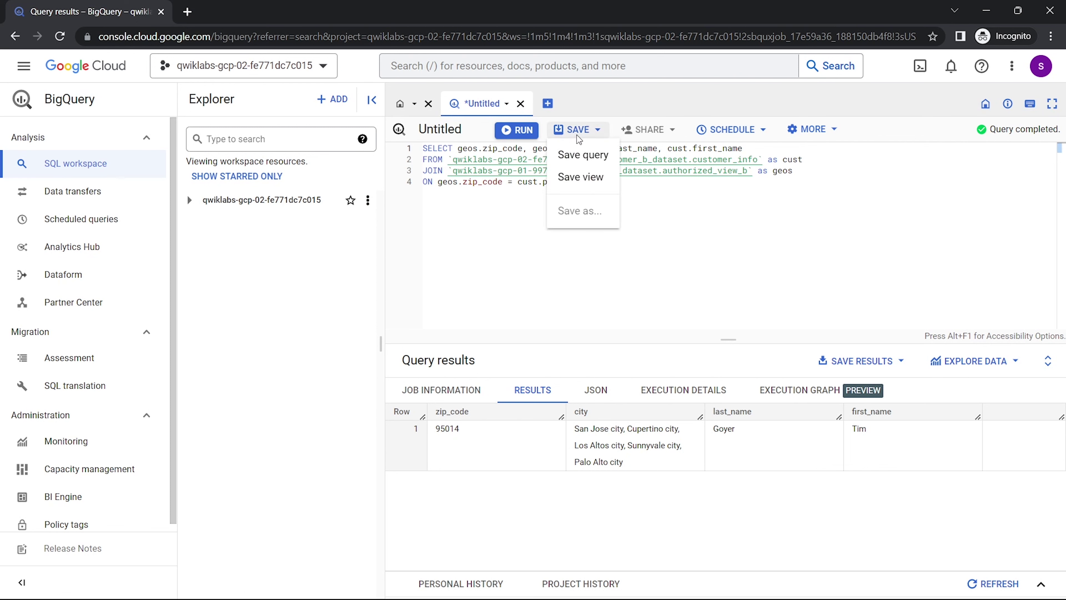
left_click(534, 224)
left_click(518, 135)
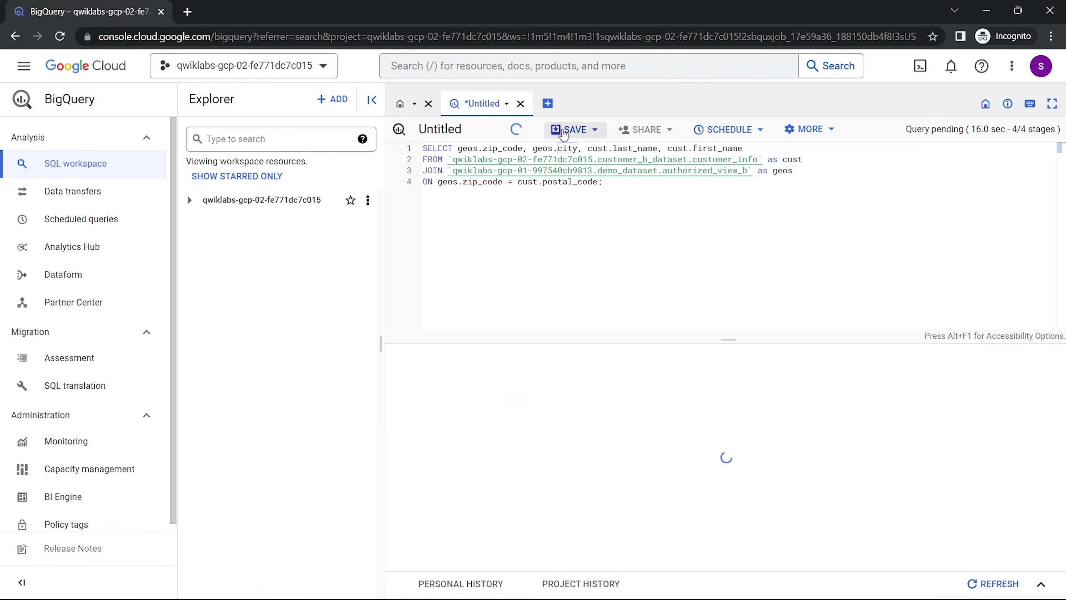
left_click(578, 134)
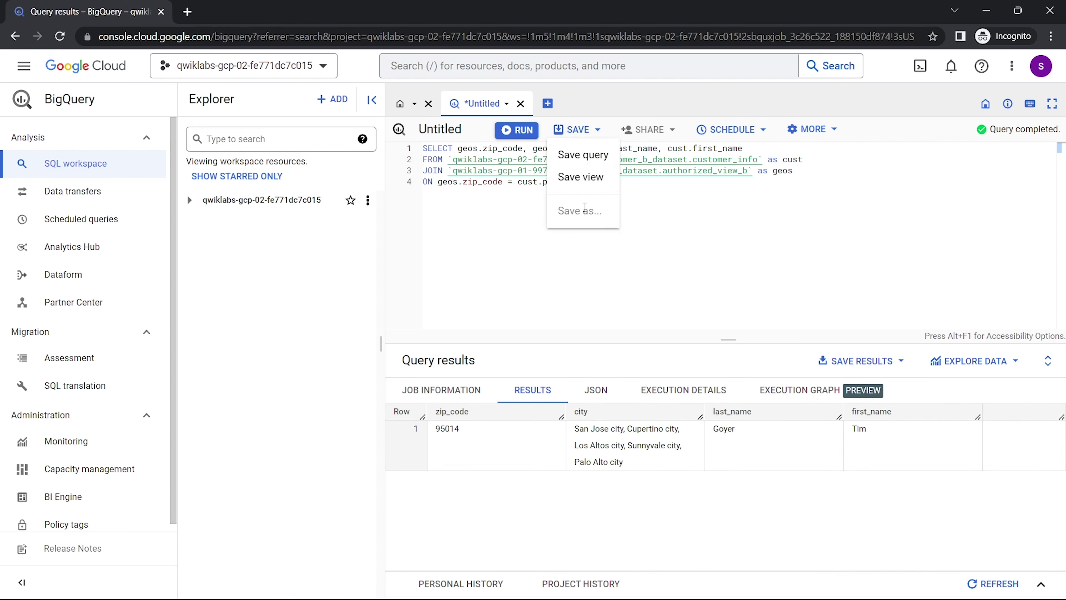
left_click(666, 257)
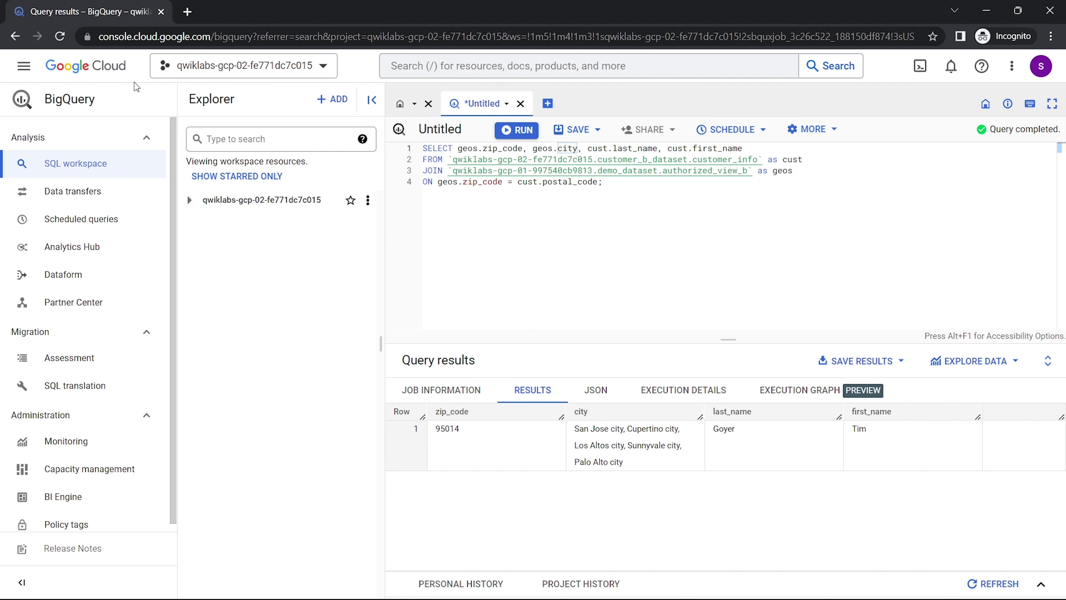
left_click(59, 36)
left_click(590, 126)
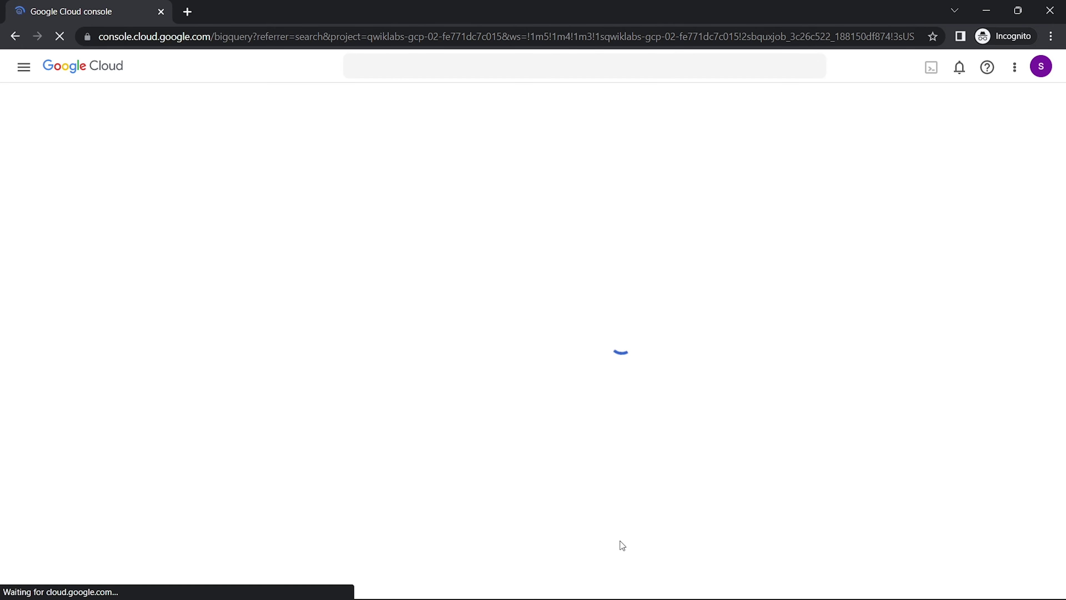
- Copy the Customer B query from the lab page again and rerun it in the BigQuery editor
mouse_move(669, 584)
left_click(598, 512)
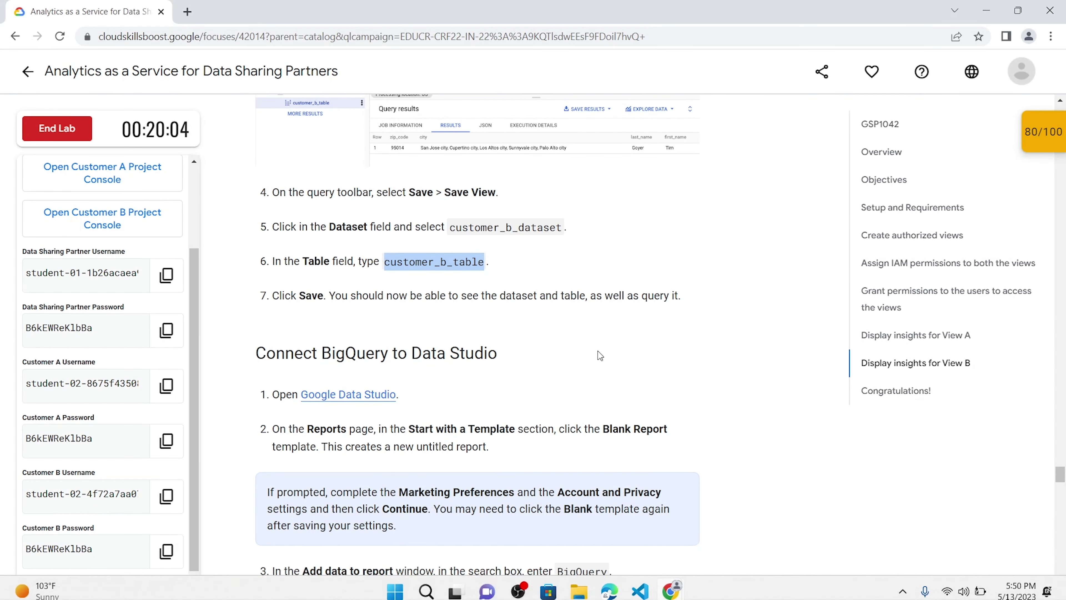
scroll(600, 356, "up", 6)
left_click(673, 288)
scroll(668, 291, "up", 3)
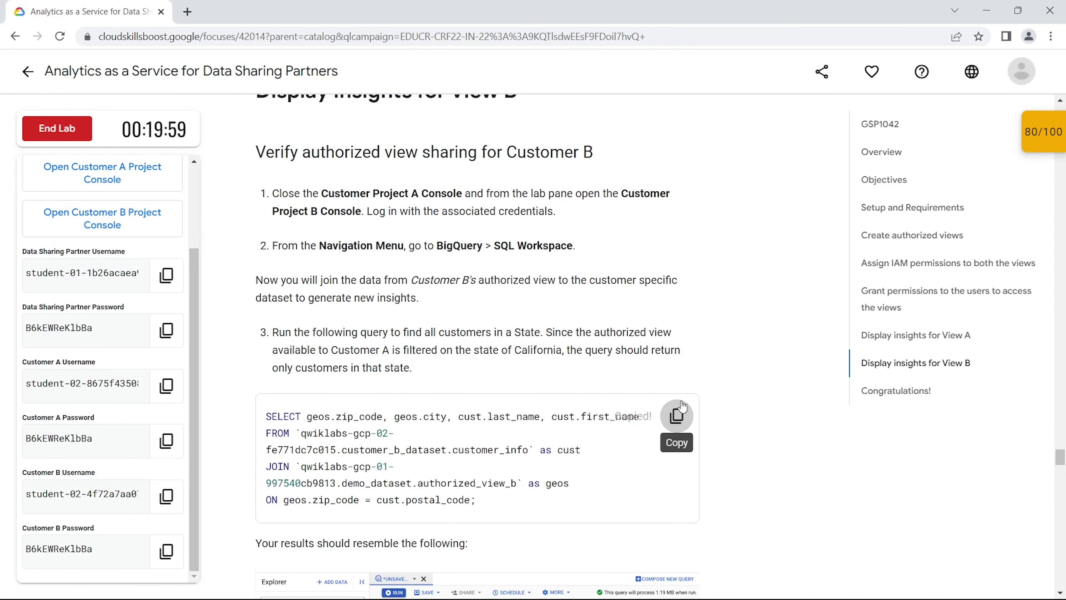
mouse_move(671, 582)
left_click(741, 517)
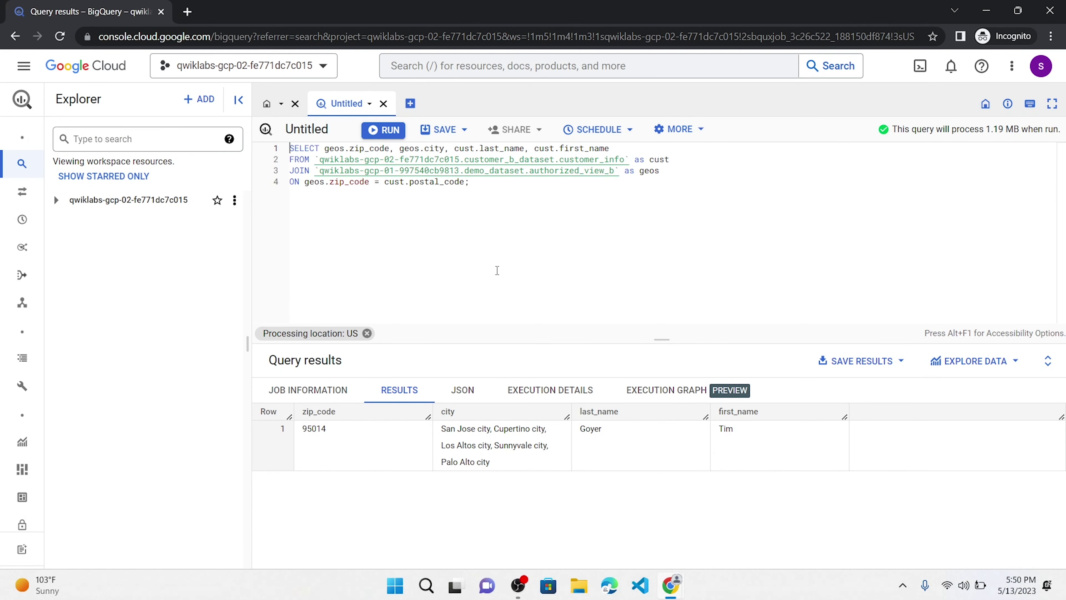
key("ctrl+a")
left_click(383, 130)
left_click(444, 130)
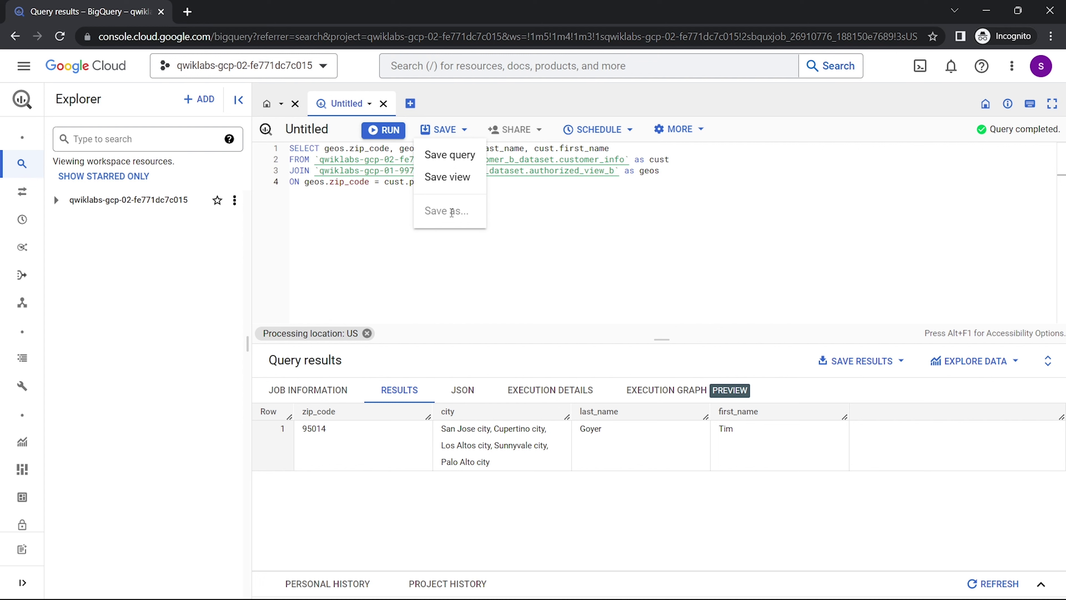
left_click(369, 207)
- Limit the Explorer to starred resources and run the join query once more
left_click(127, 200)
left_click(117, 178)
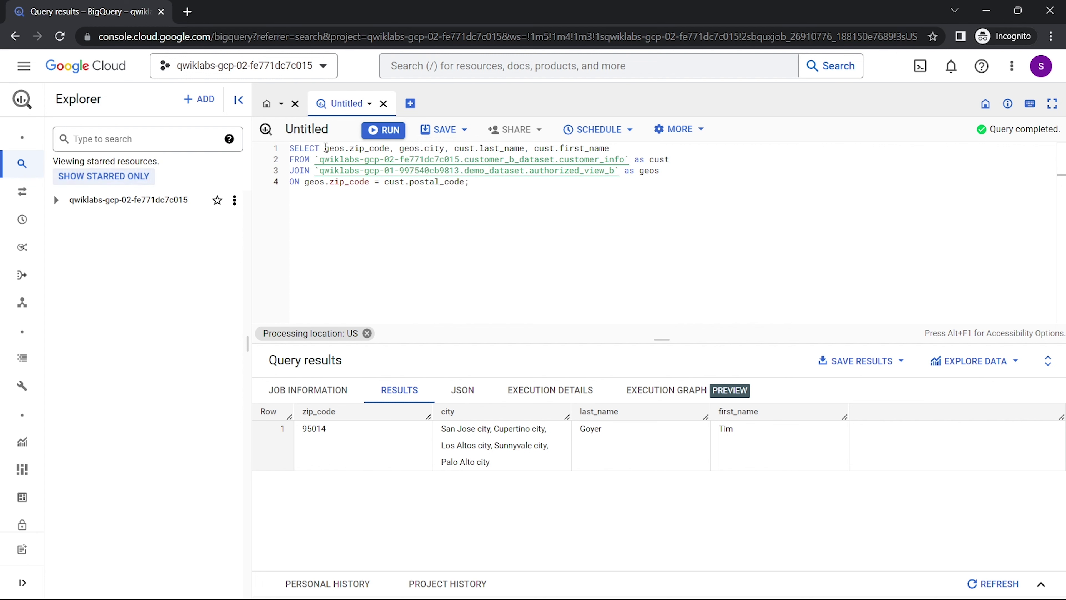
left_click(334, 148)
left_click(382, 129)
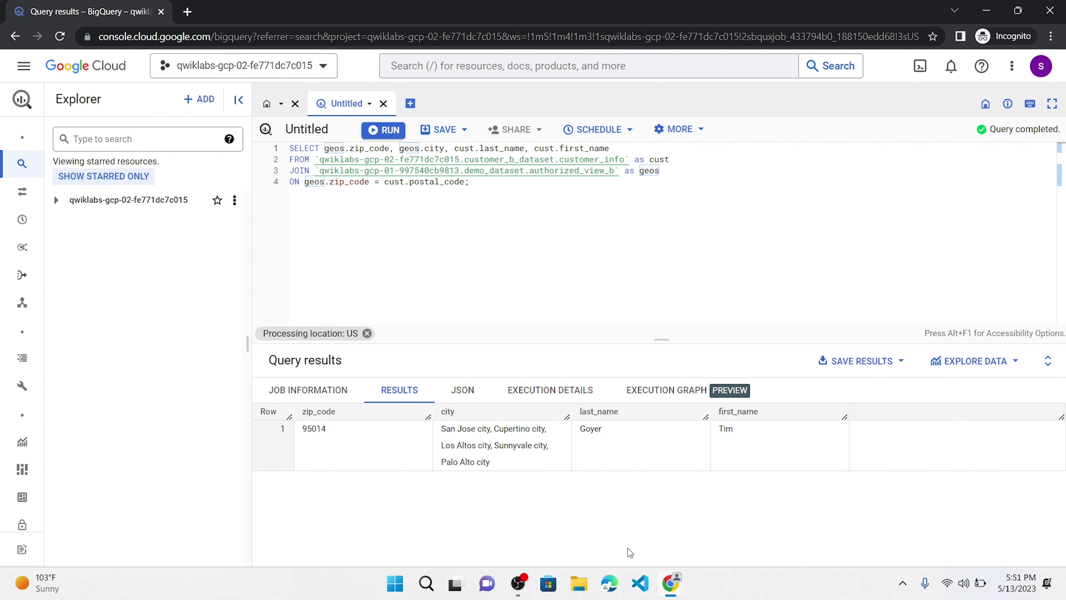
- Review the lab instructions for saving the Customer B query as a view
key("ctrl+a")
left_click(668, 592)
key("ctrl+a")
left_click(669, 513)
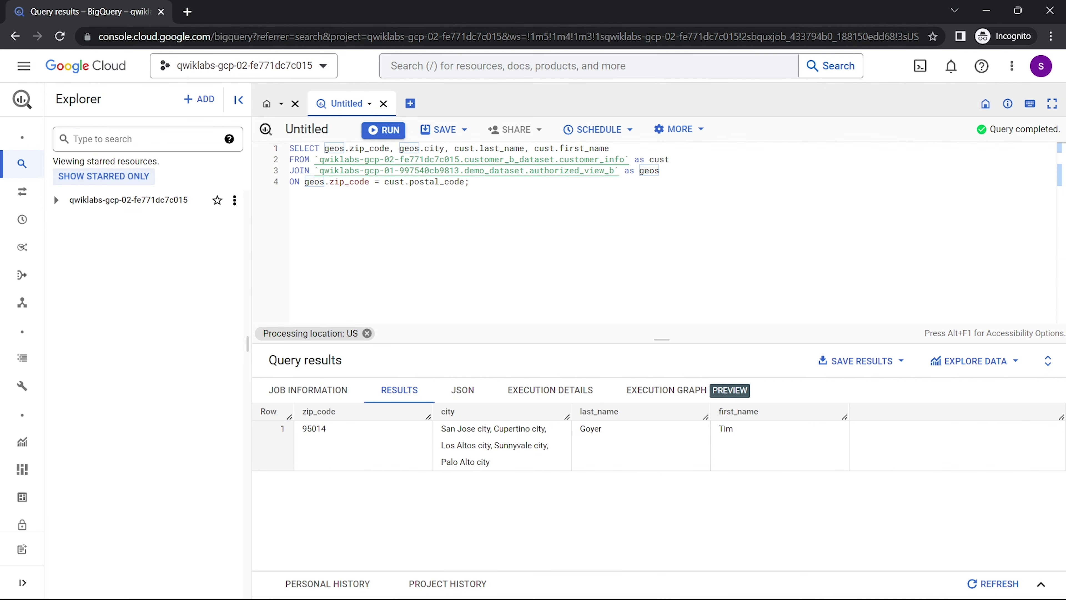
mouse_move(671, 583)
left_click(607, 495)
scroll(443, 408, "down", 10)
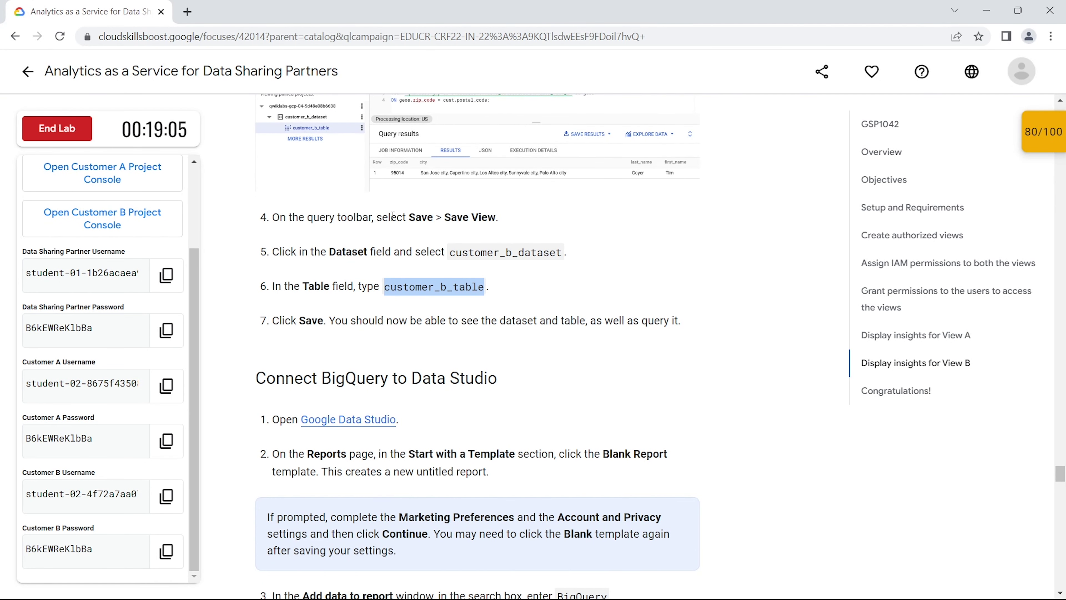
mouse_move(687, 592)
- In BigQuery, save the query as a view named customer_b_table in customer_b_dataset of project qwiklabs-gcp-02-fe771dc7c015
left_click(749, 517)
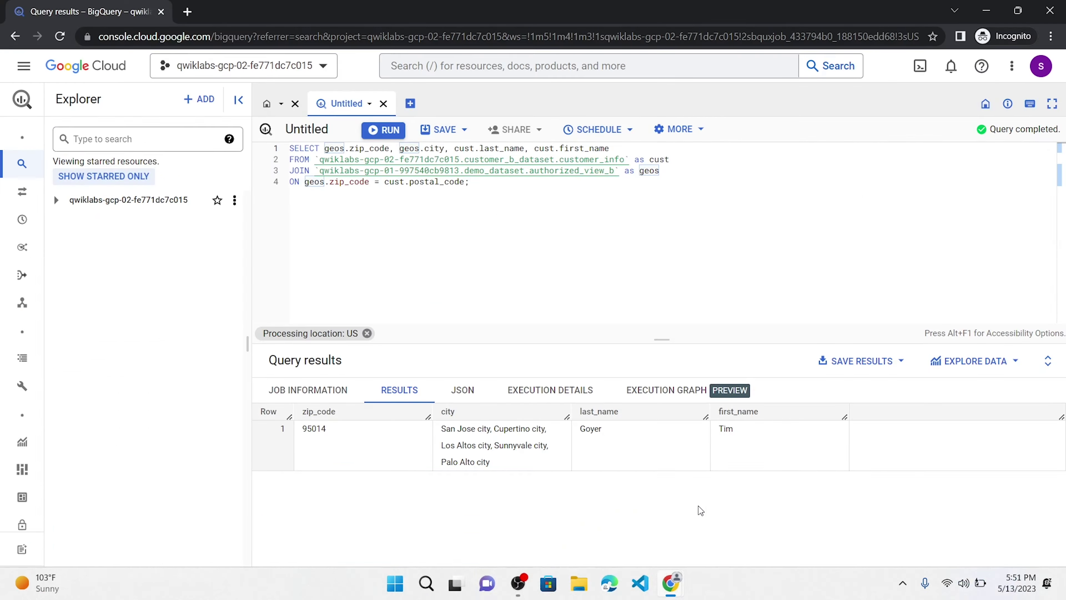
left_click(451, 133)
left_click(448, 177)
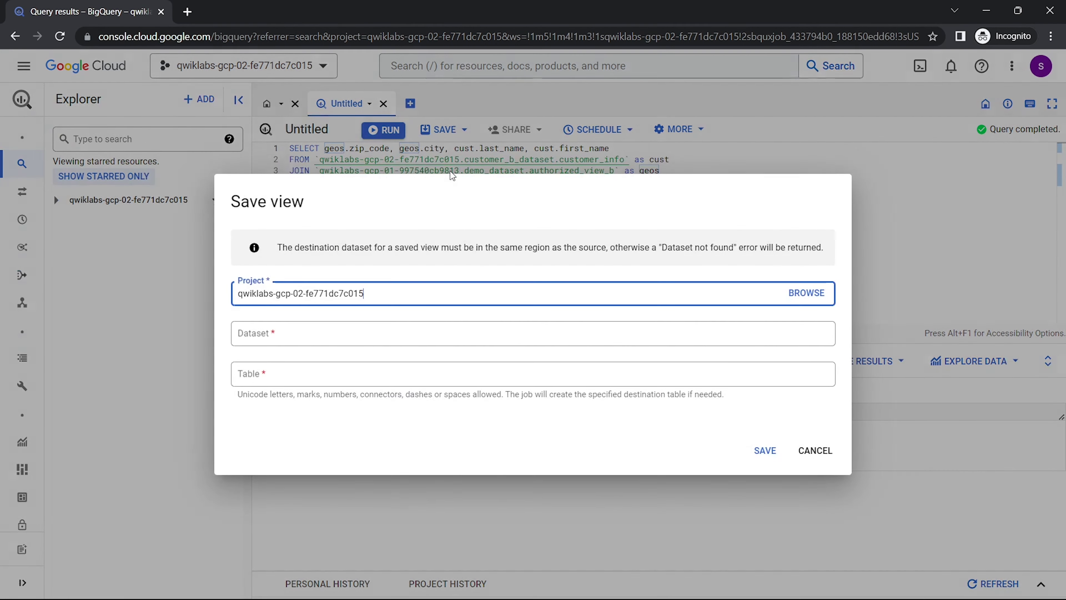
left_click(474, 329)
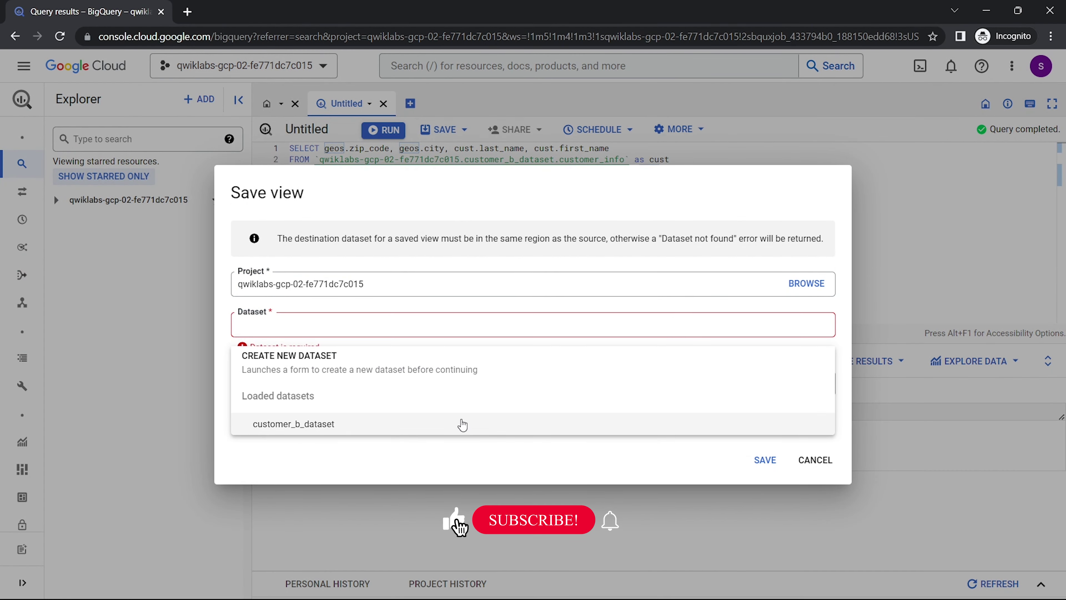
left_click(463, 424)
left_click(434, 375)
type("customer_b_table")
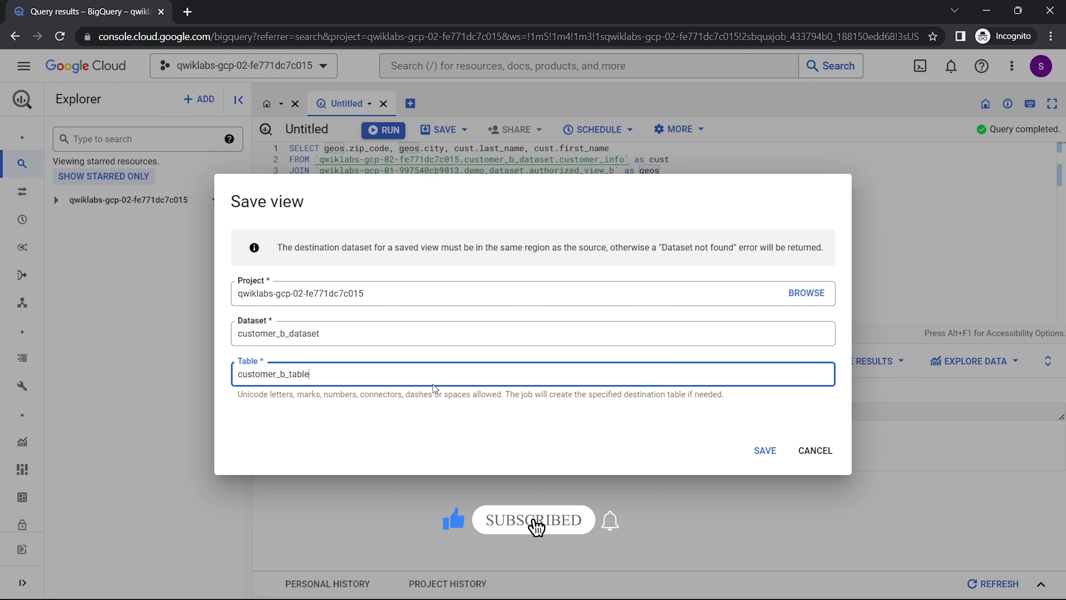
left_click(764, 450)
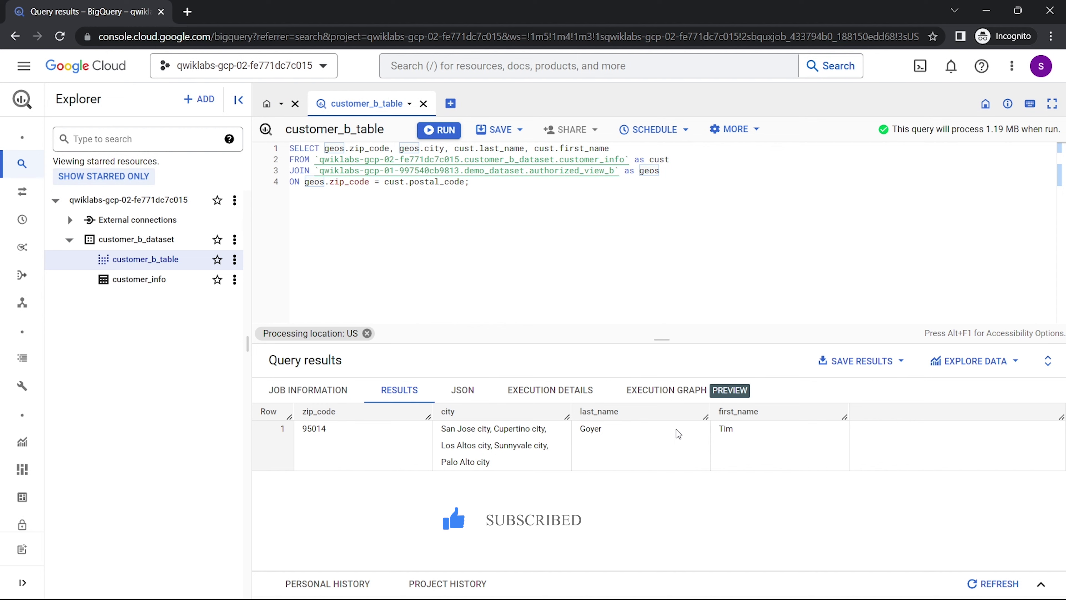
- Open the Google Data Studio link from the lab page in an incognito window
mouse_move(667, 594)
left_click(596, 491)
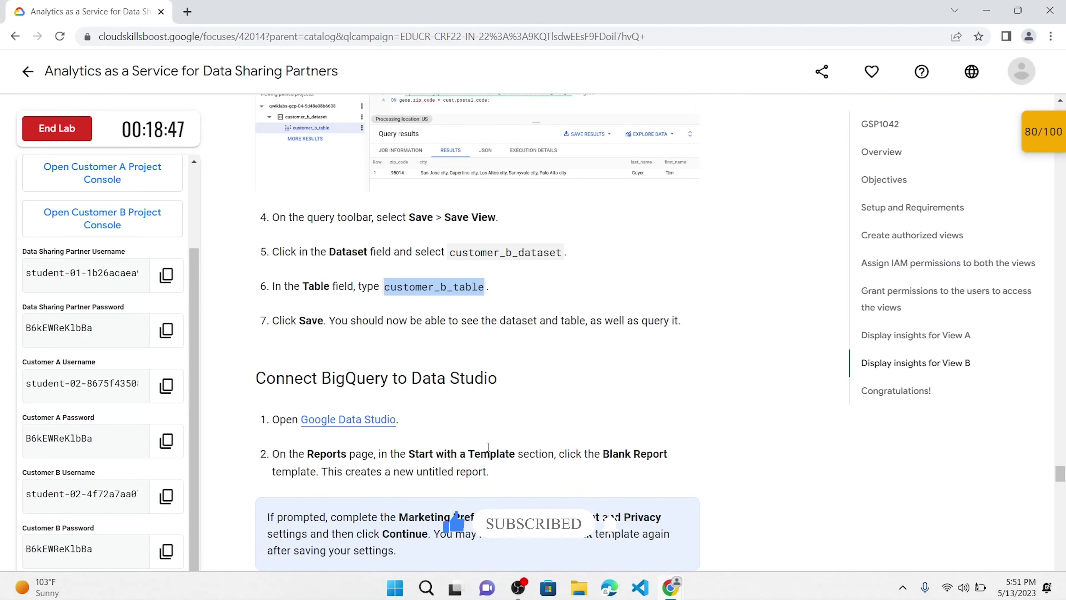
right_click(353, 234)
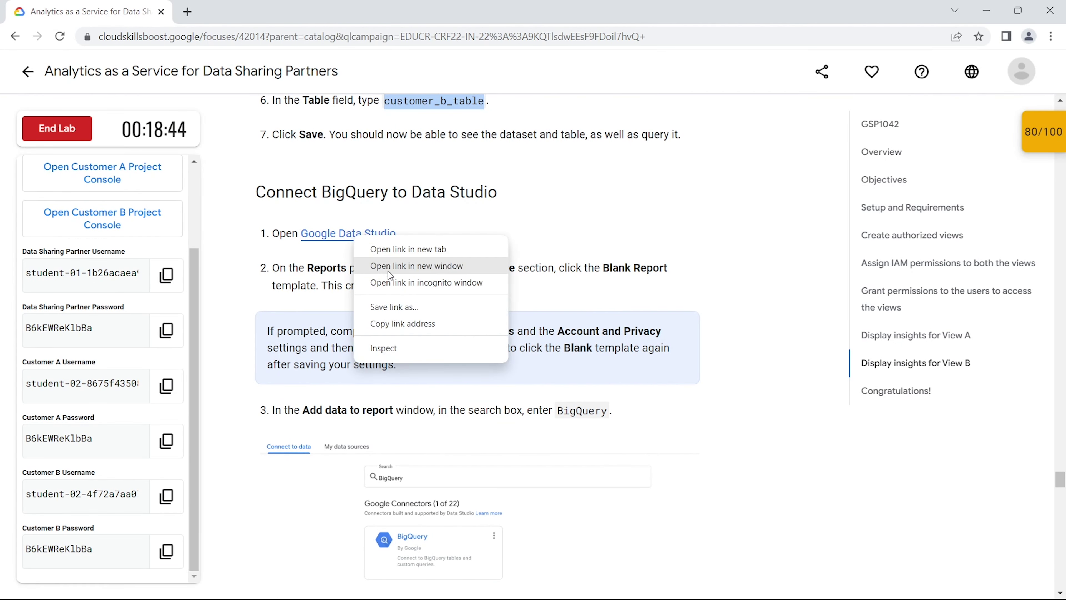
left_click(394, 283)
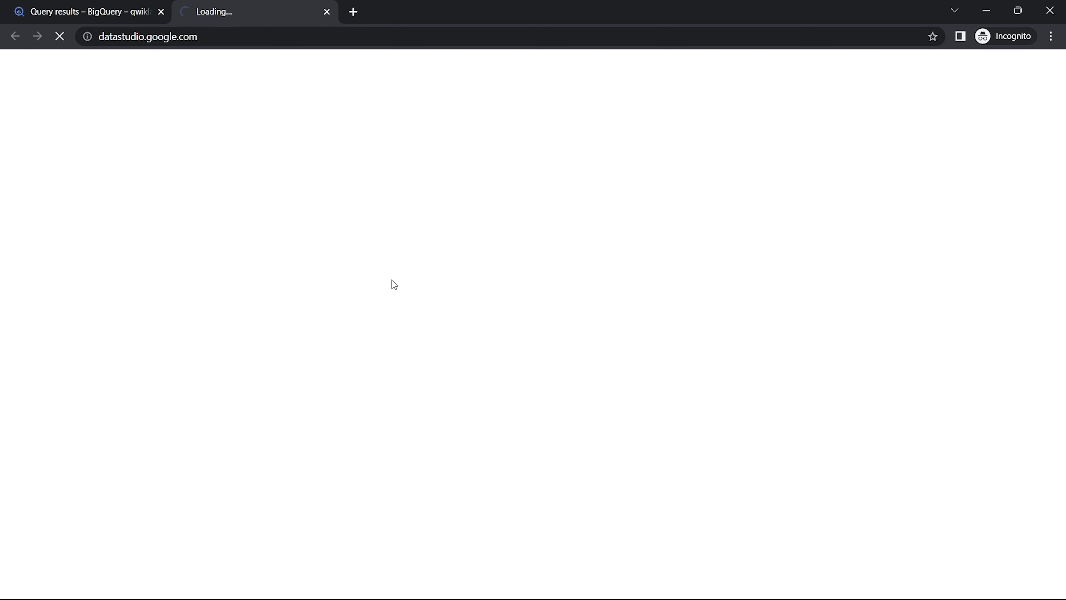